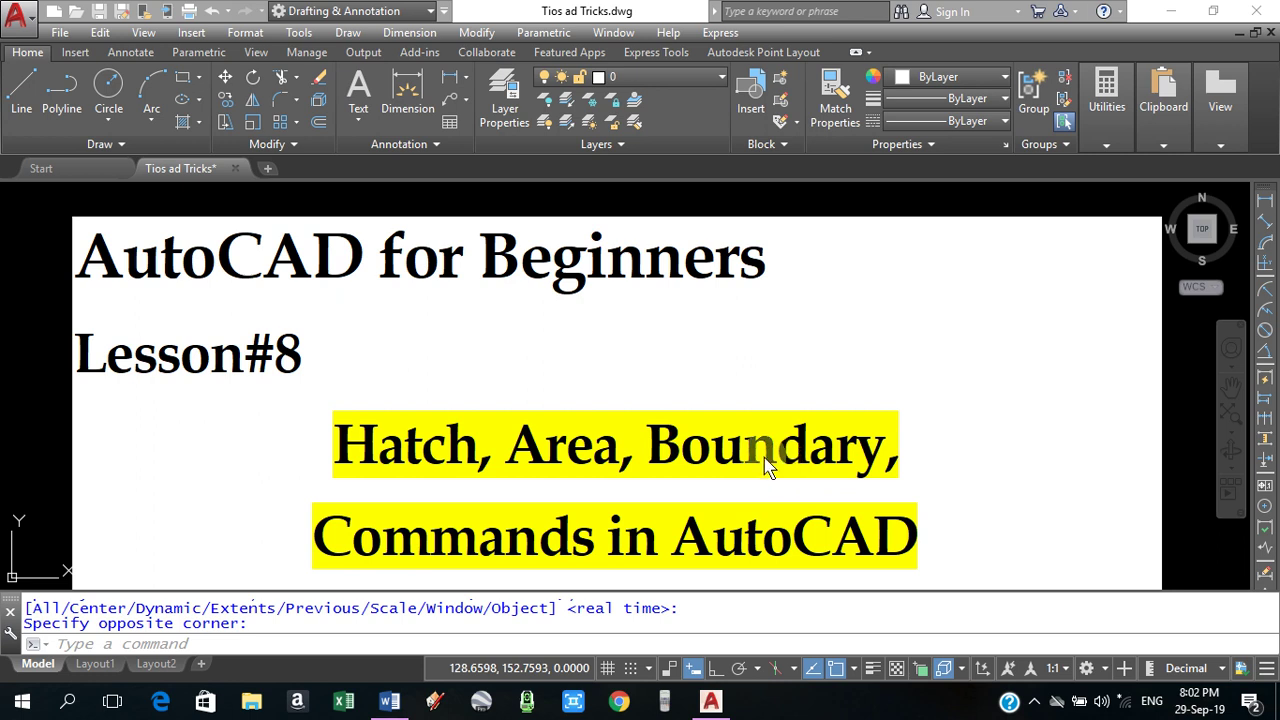
Look over the lesson's table of Hatch, Area and Boundary shortcuts and the practice shapes beside it.
{"action": "scroll", "coordinate": [634, 217], "scroll_direction": "down", "scroll_amount": 2}
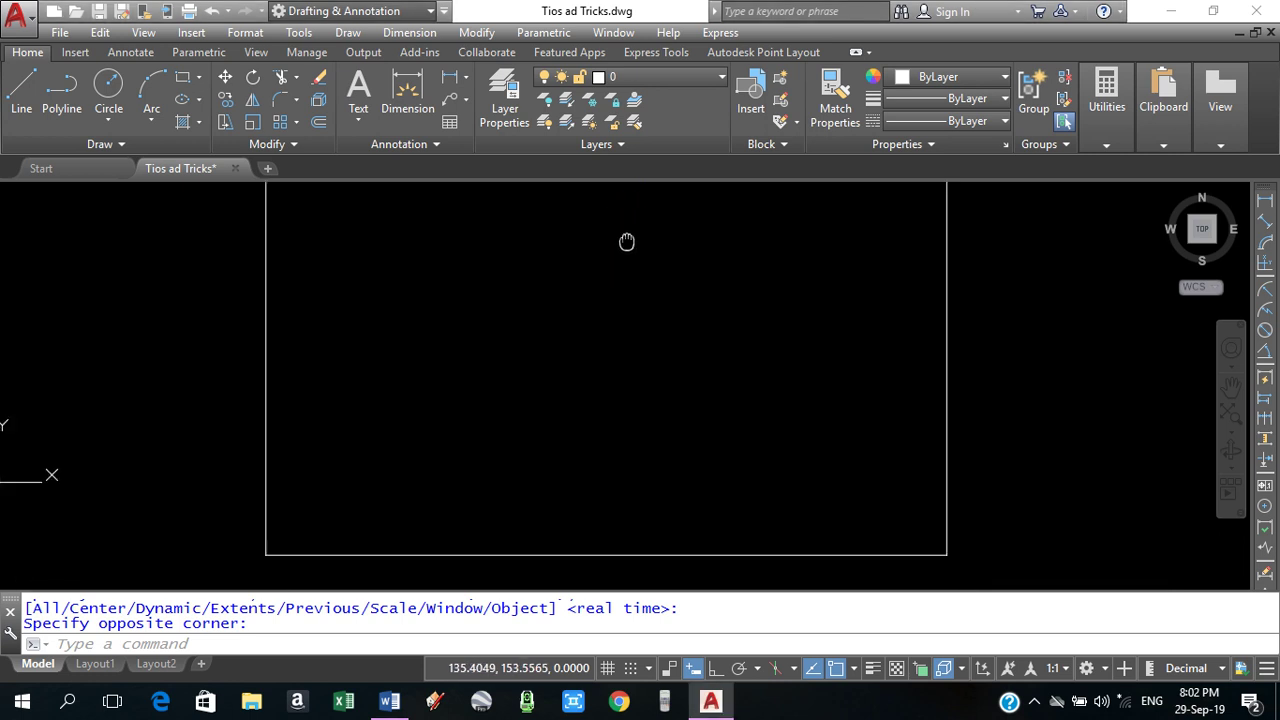
{"action": "scroll", "coordinate": [569, 449], "scroll_direction": "up", "scroll_amount": 1}
{"action": "middle_click_drag", "start_coordinate": [569, 449], "coordinate": [574, 380]}
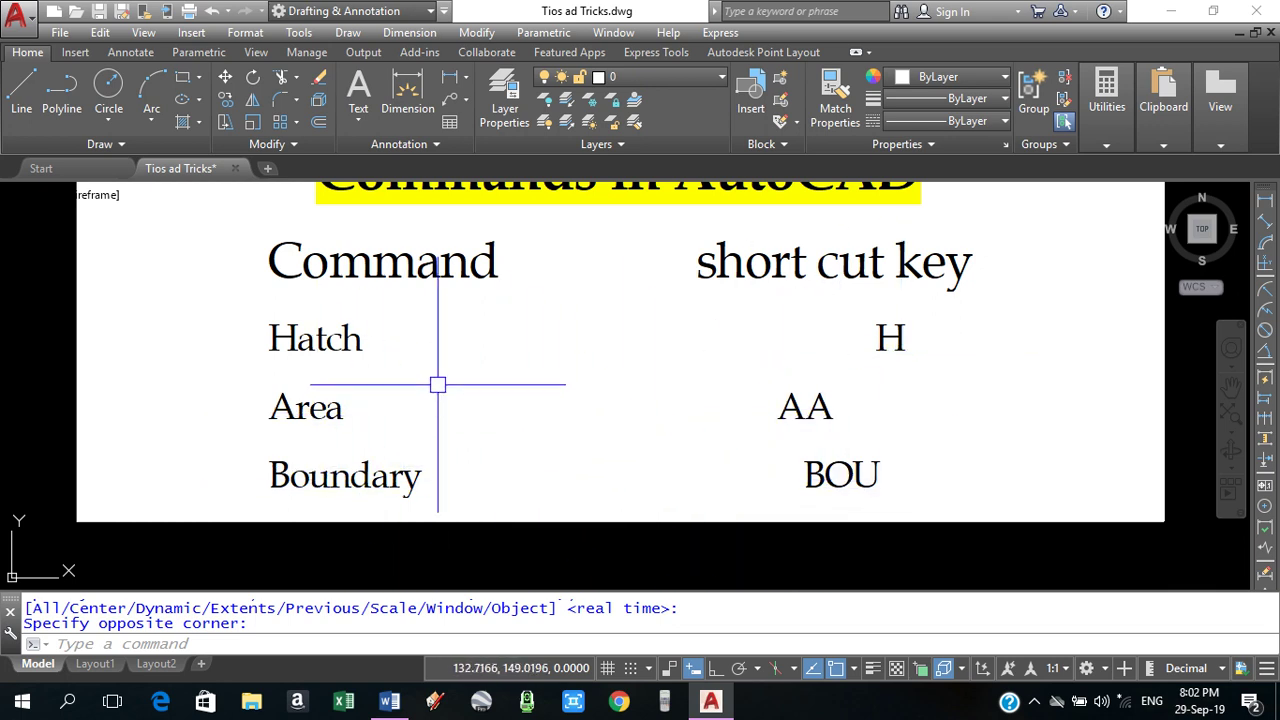
{"action": "scroll", "coordinate": [400, 365], "scroll_direction": "down", "scroll_amount": 6}
{"action": "scroll", "coordinate": [840, 330], "scroll_direction": "up", "scroll_amount": 3}
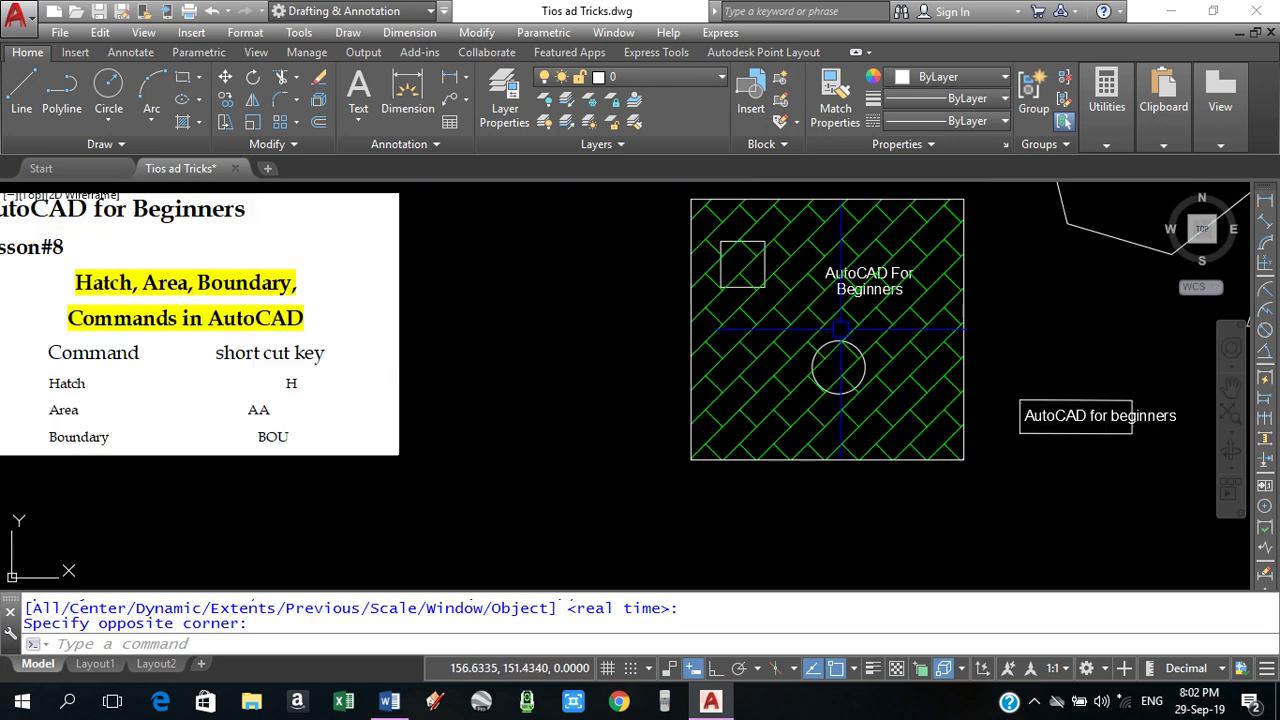
{"action": "scroll", "coordinate": [840, 330], "scroll_direction": "down", "scroll_amount": 3}
{"action": "scroll", "coordinate": [600, 380], "scroll_direction": "up", "scroll_amount": 5}
{"action": "scroll", "coordinate": [520, 350], "scroll_direction": "down", "scroll_amount": 3}
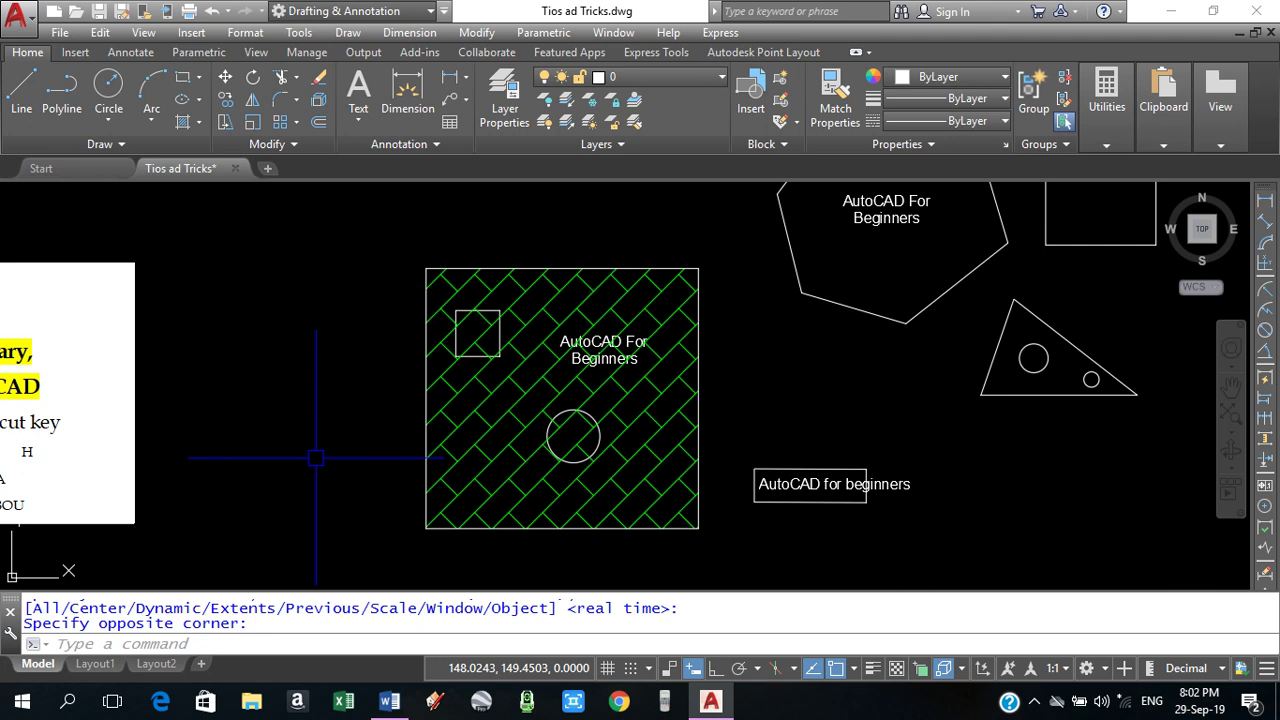
Delete the green brick hatch from the large square.
{"action": "left_click", "coordinate": [571, 432]}
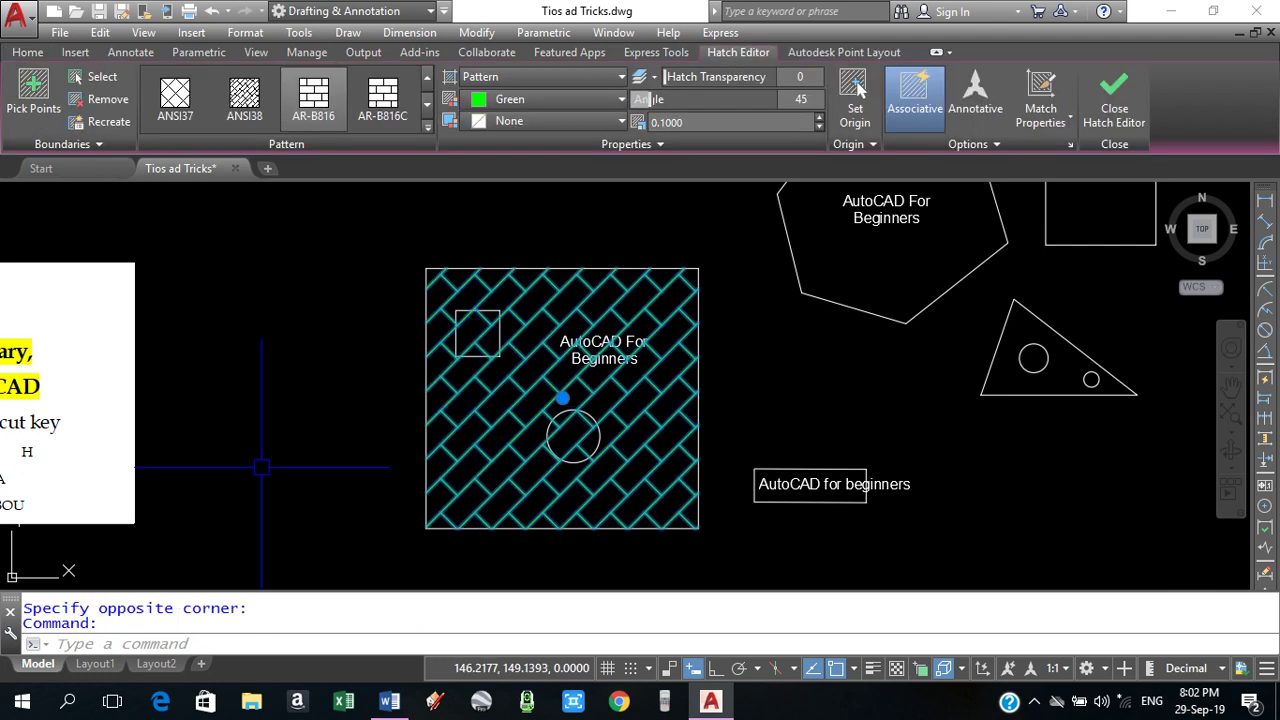
{"action": "key", "text": "Delete"}
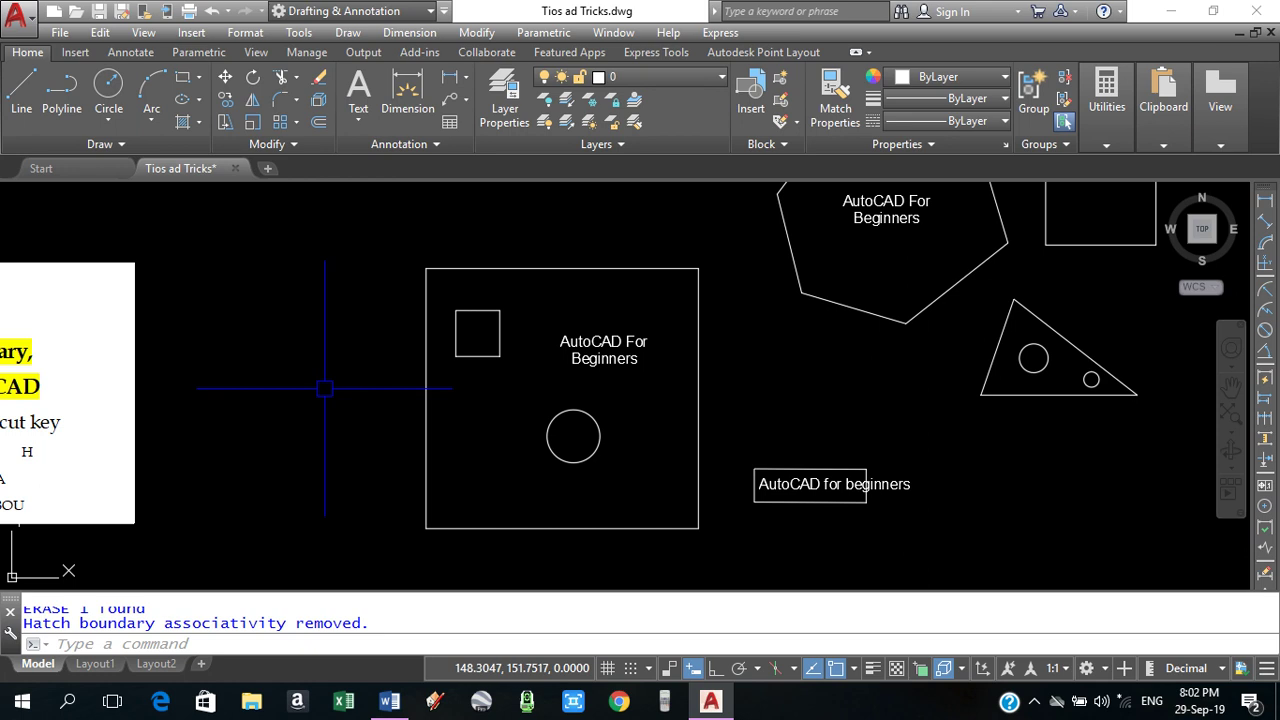
Hatch the large square by picking an internal point, using the AR-B816 pattern, and set the hatch scale to 0.1.
{"action": "type", "text": "H"}
{"action": "key", "text": "Return"}
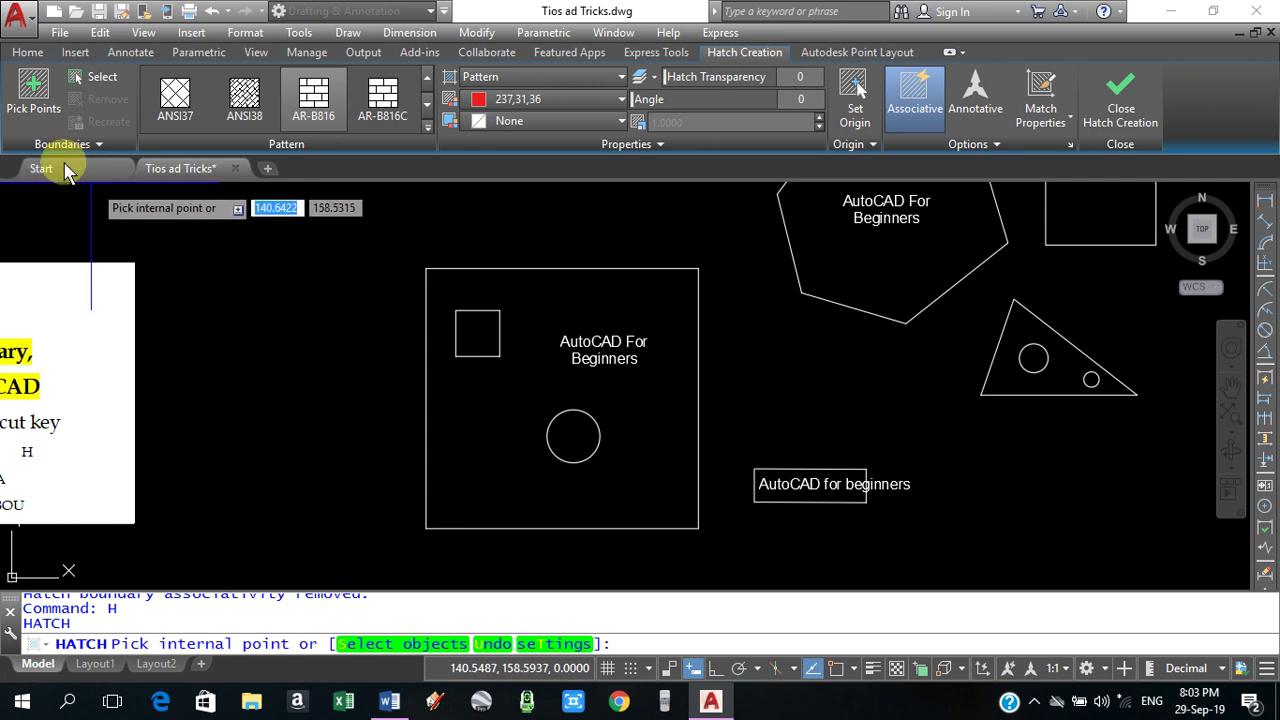
{"action": "left_click", "coordinate": [33, 95]}
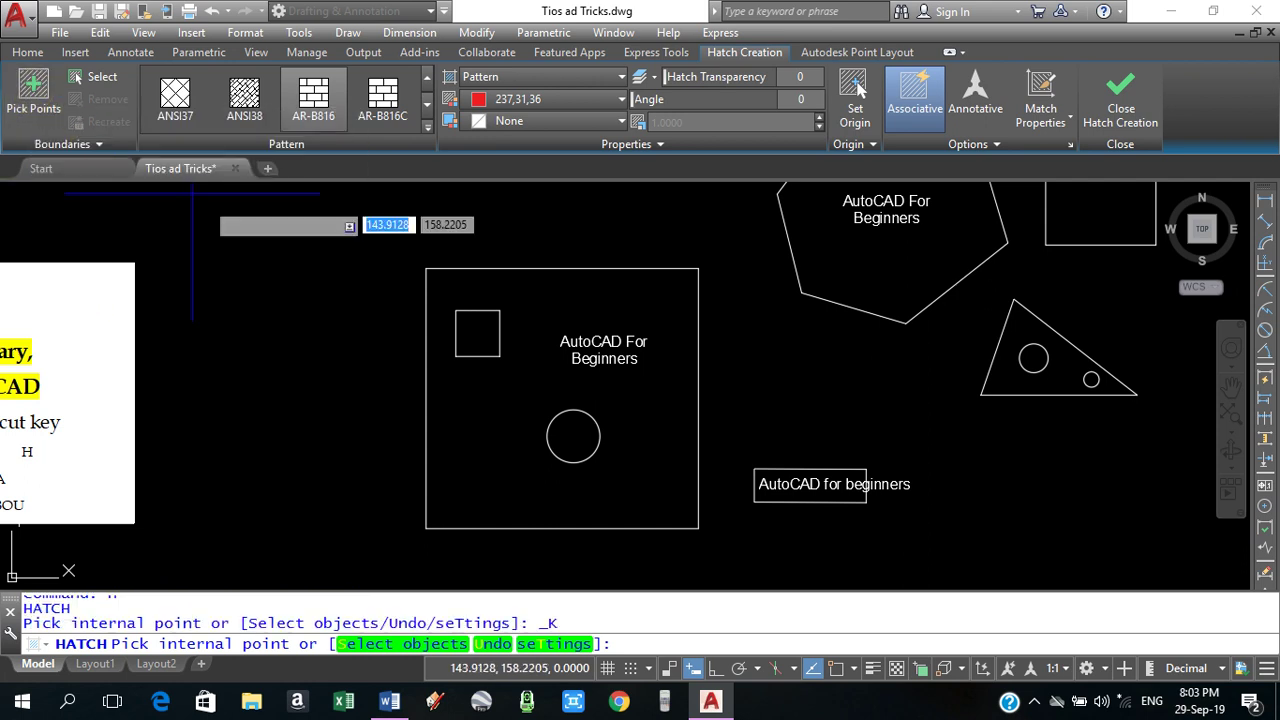
{"action": "left_click", "coordinate": [515, 401]}
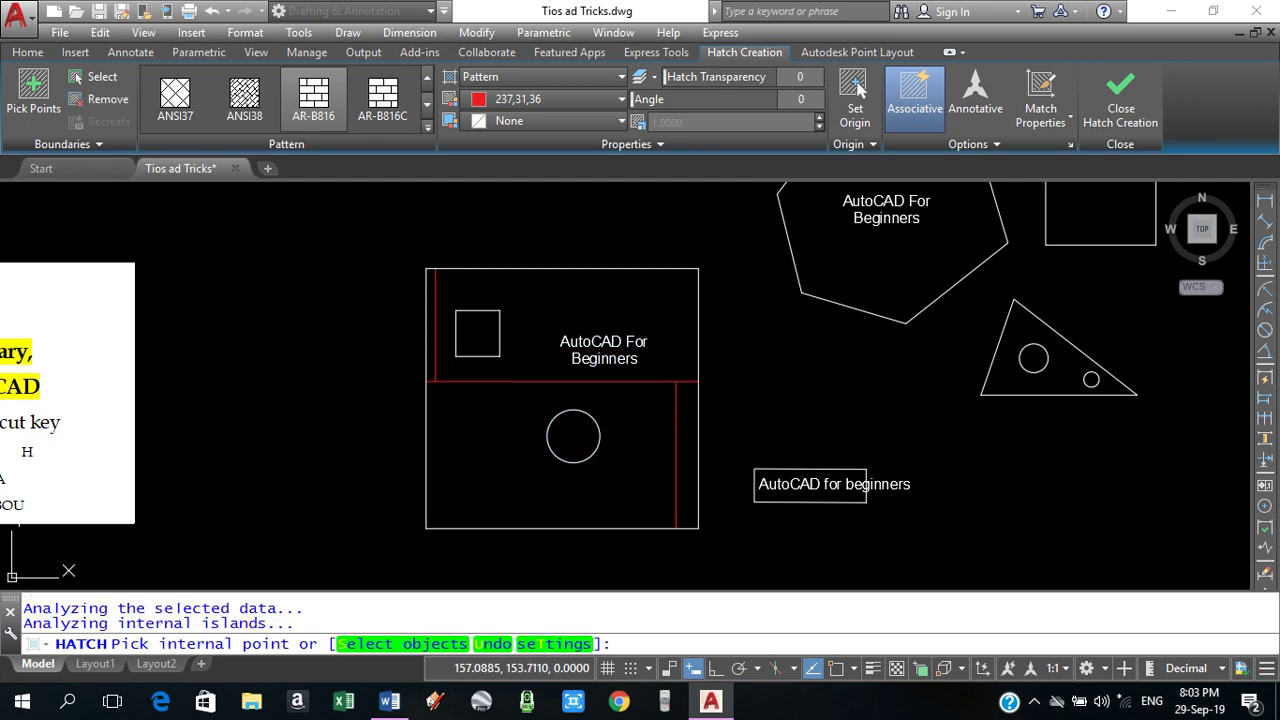
{"action": "key", "text": "Return"}
{"action": "left_click", "coordinate": [549, 381]}
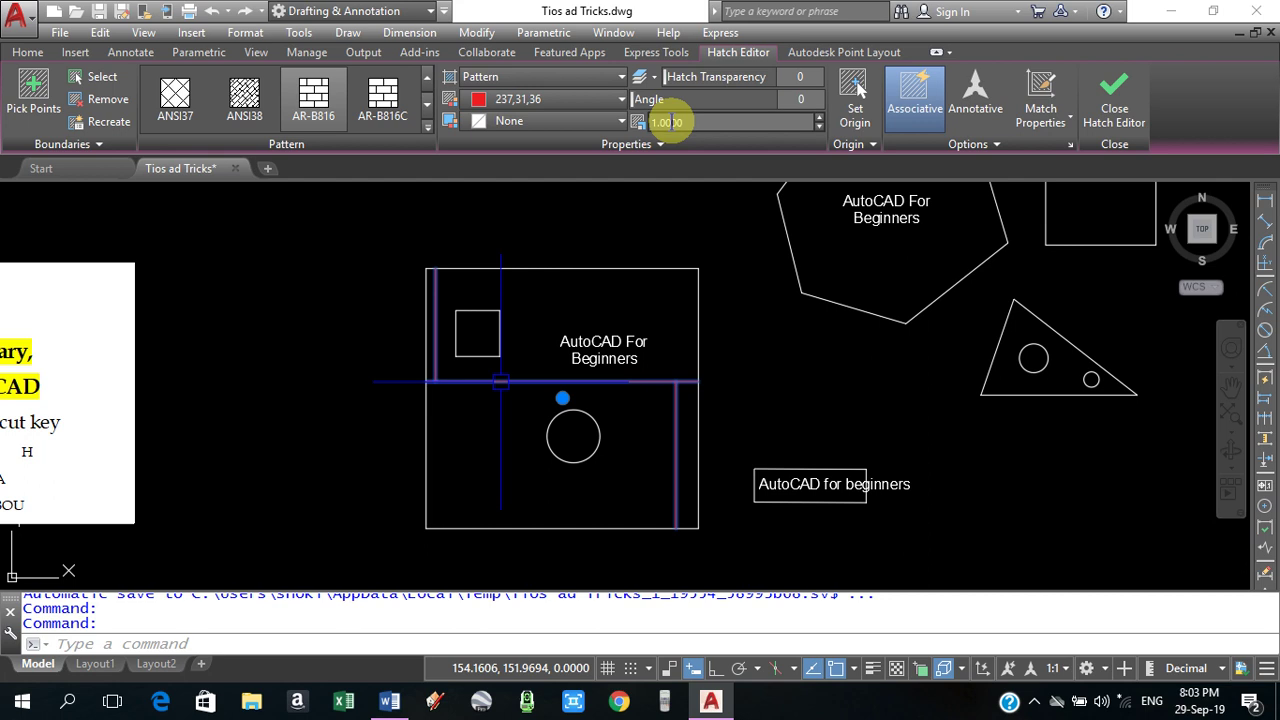
{"action": "type", "text": "0.1"}
{"action": "key", "text": "Return"}
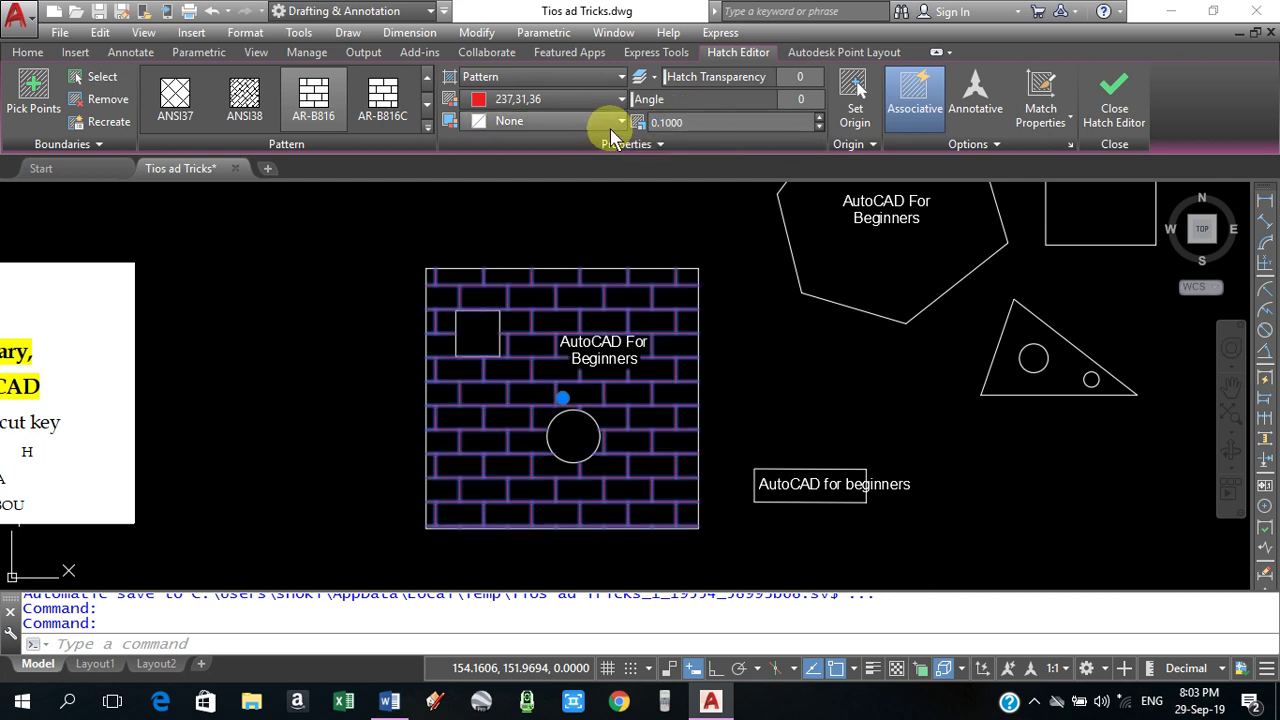
{"action": "key", "text": "Escape"}
Examine how the brick hatch treats the small square, the text and the circle inside the large square.
{"action": "scroll", "coordinate": [552, 352], "scroll_direction": "up", "scroll_amount": 3}
{"action": "scroll", "coordinate": [593, 298], "scroll_direction": "down", "scroll_amount": 2}
{"action": "scroll", "coordinate": [596, 440], "scroll_direction": "down", "scroll_amount": 2}
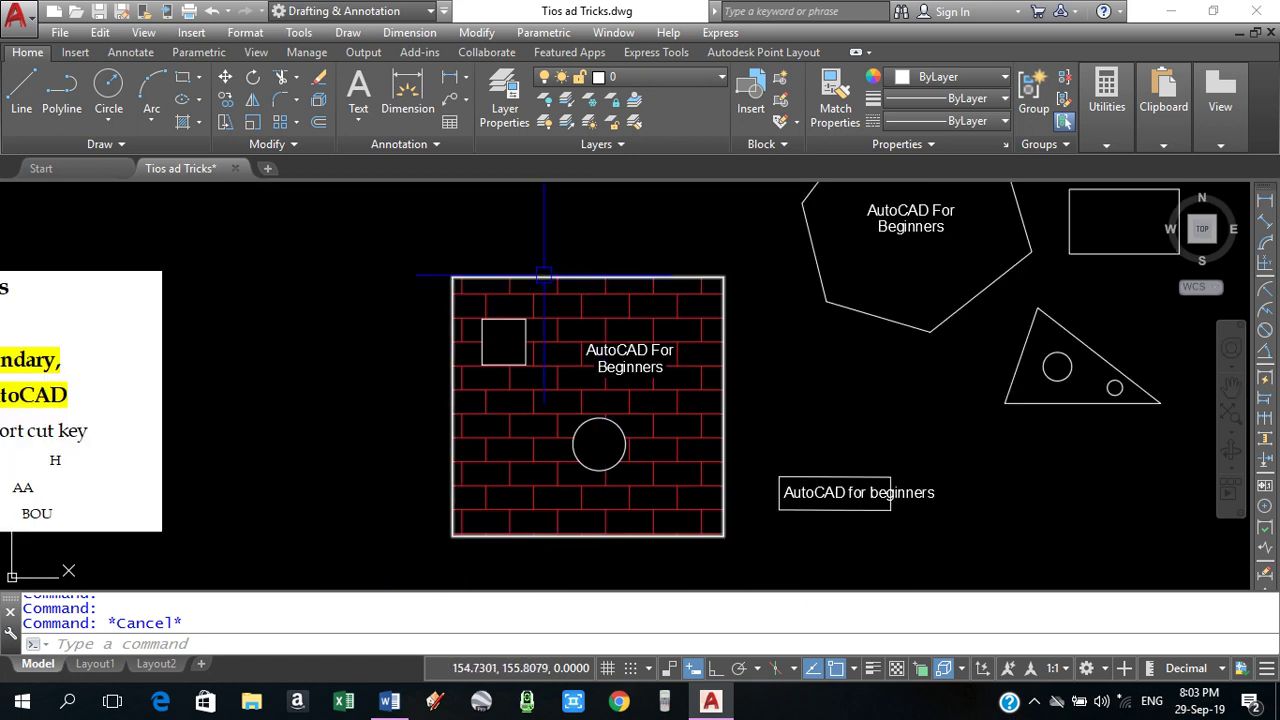
{"action": "scroll", "coordinate": [510, 350], "scroll_direction": "up", "scroll_amount": 2}
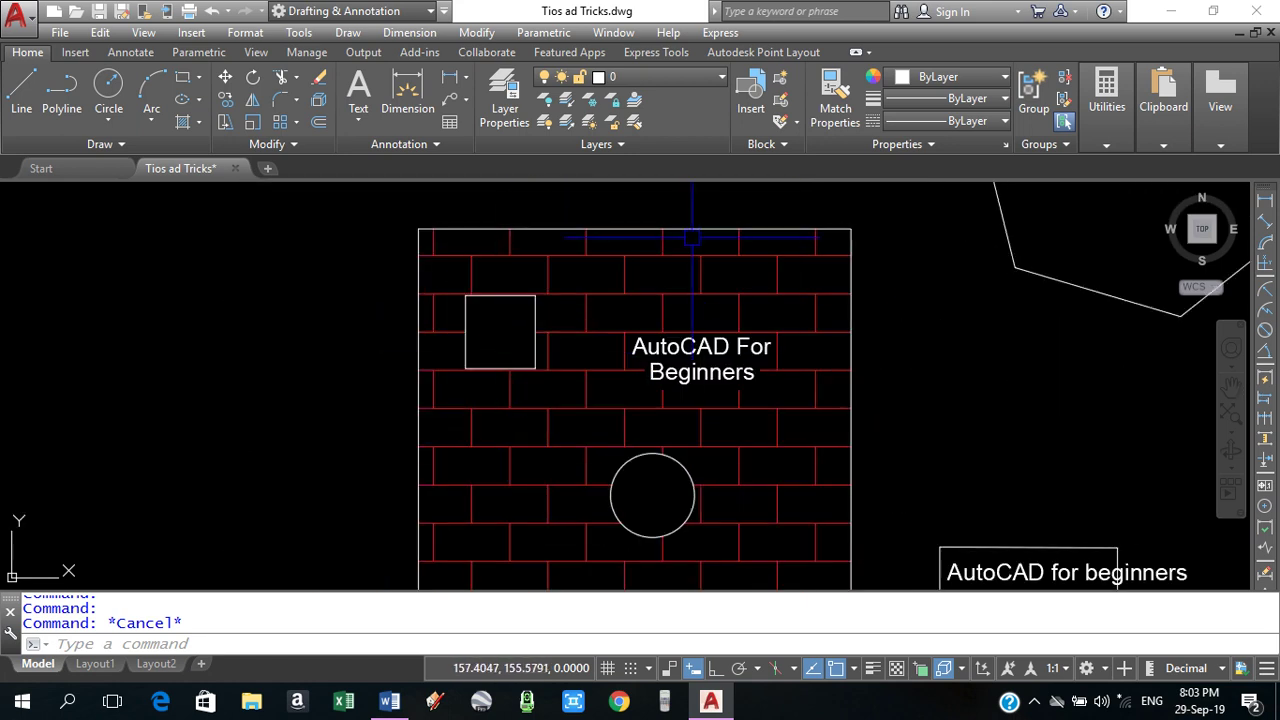
{"action": "middle_click_drag", "start_coordinate": [692, 237], "coordinate": [623, 191]}
{"action": "scroll", "coordinate": [632, 318], "scroll_direction": "up", "scroll_amount": 3}
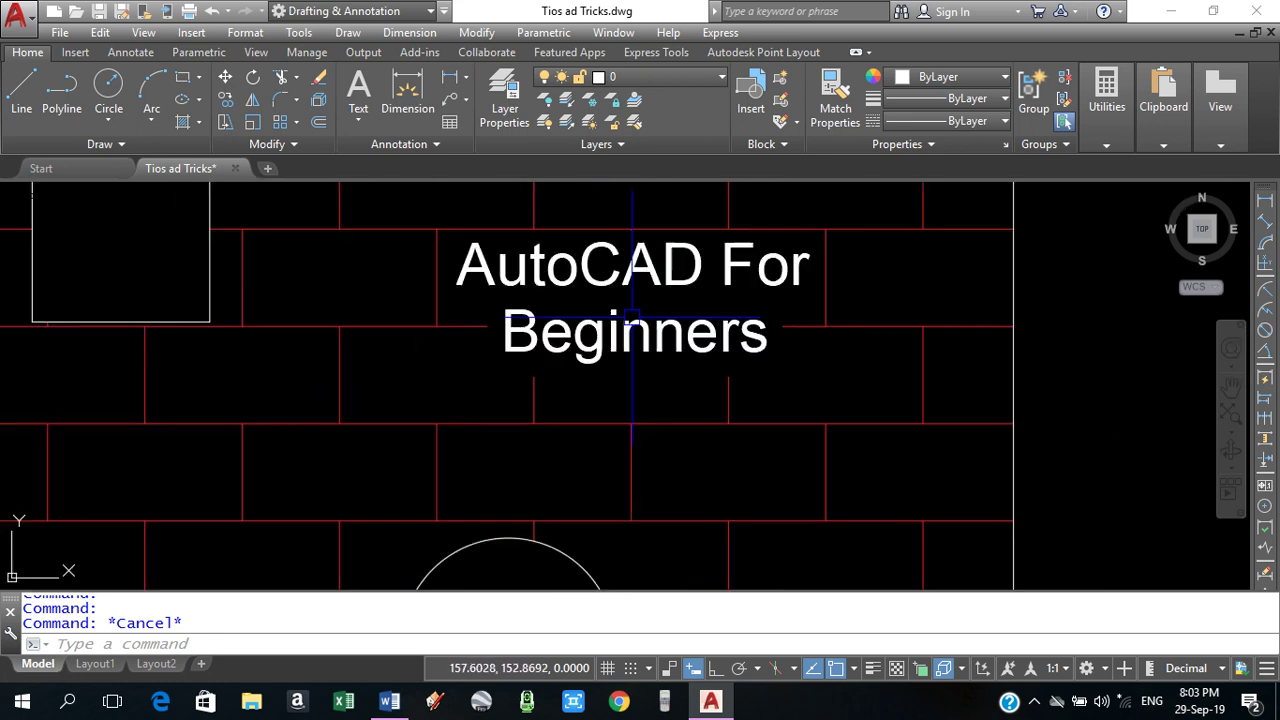
{"action": "scroll", "coordinate": [640, 285], "scroll_direction": "down", "scroll_amount": 2}
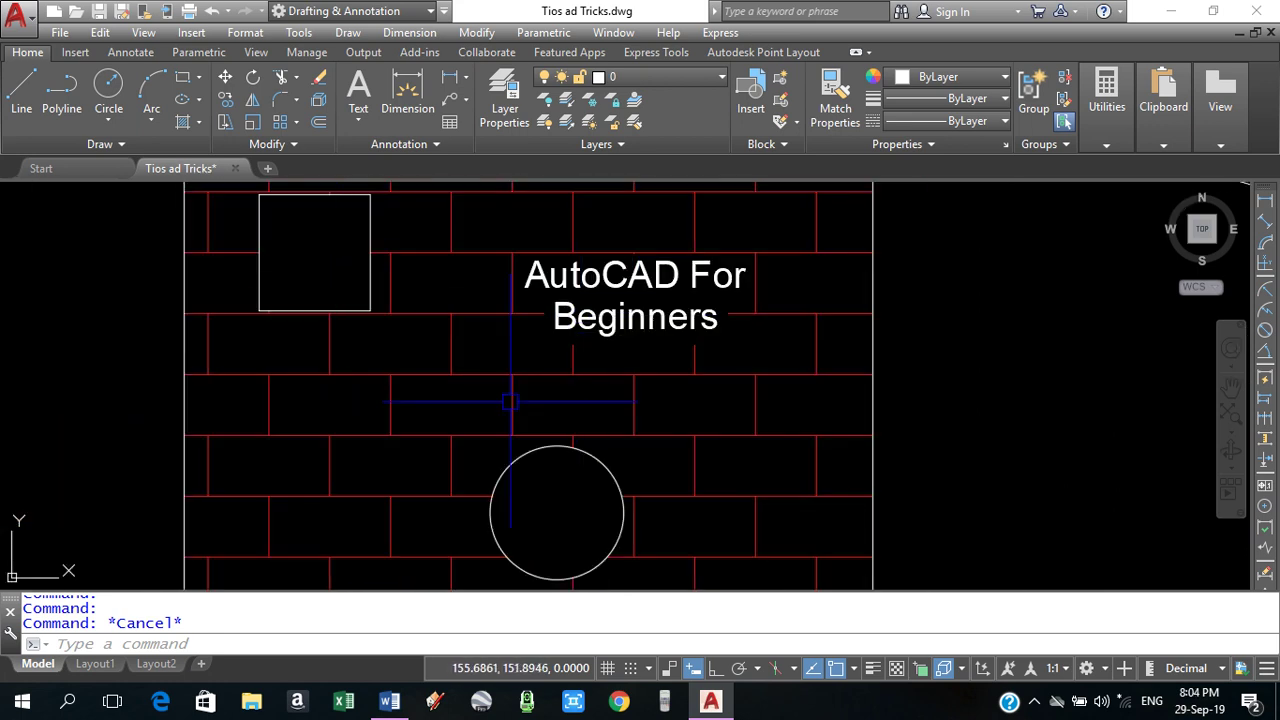
{"action": "scroll", "coordinate": [572, 487], "scroll_direction": "down", "scroll_amount": 2}
{"action": "middle_click_drag", "start_coordinate": [560, 500], "coordinate": [571, 423]}
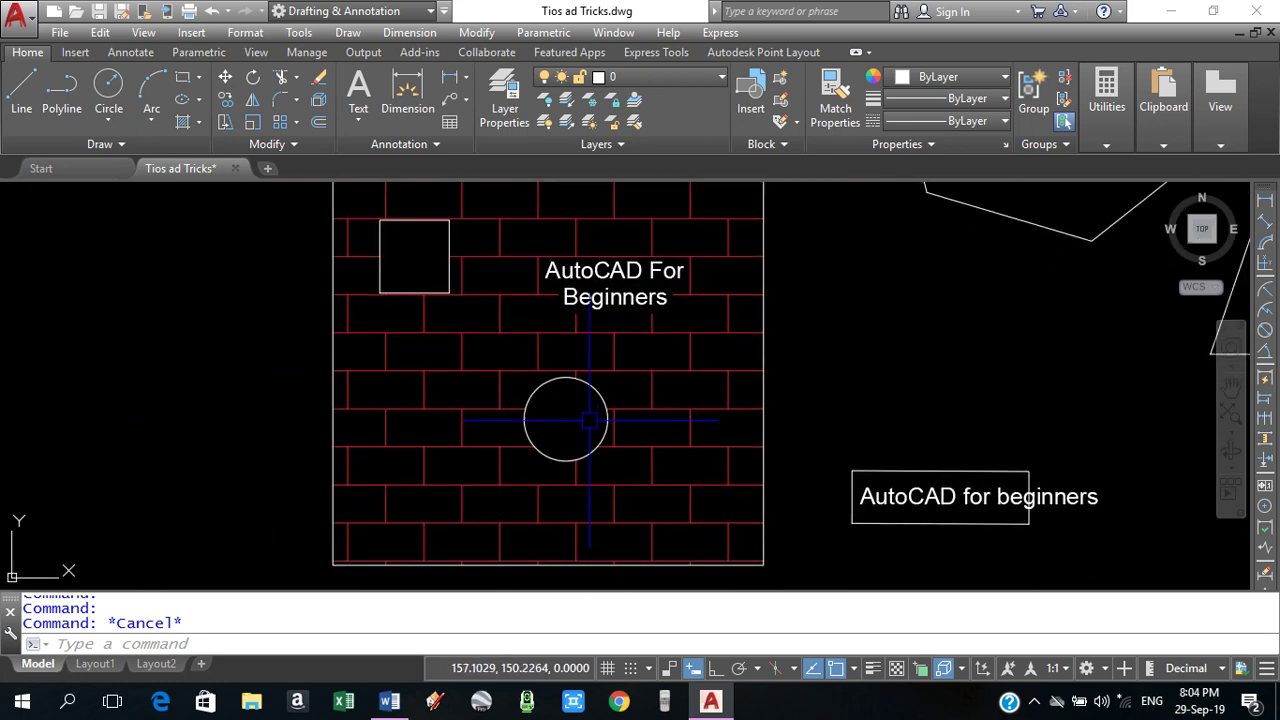
{"action": "scroll", "coordinate": [557, 418], "scroll_direction": "down", "scroll_amount": 2}
{"action": "middle_click_drag", "start_coordinate": [555, 378], "coordinate": [553, 404]}
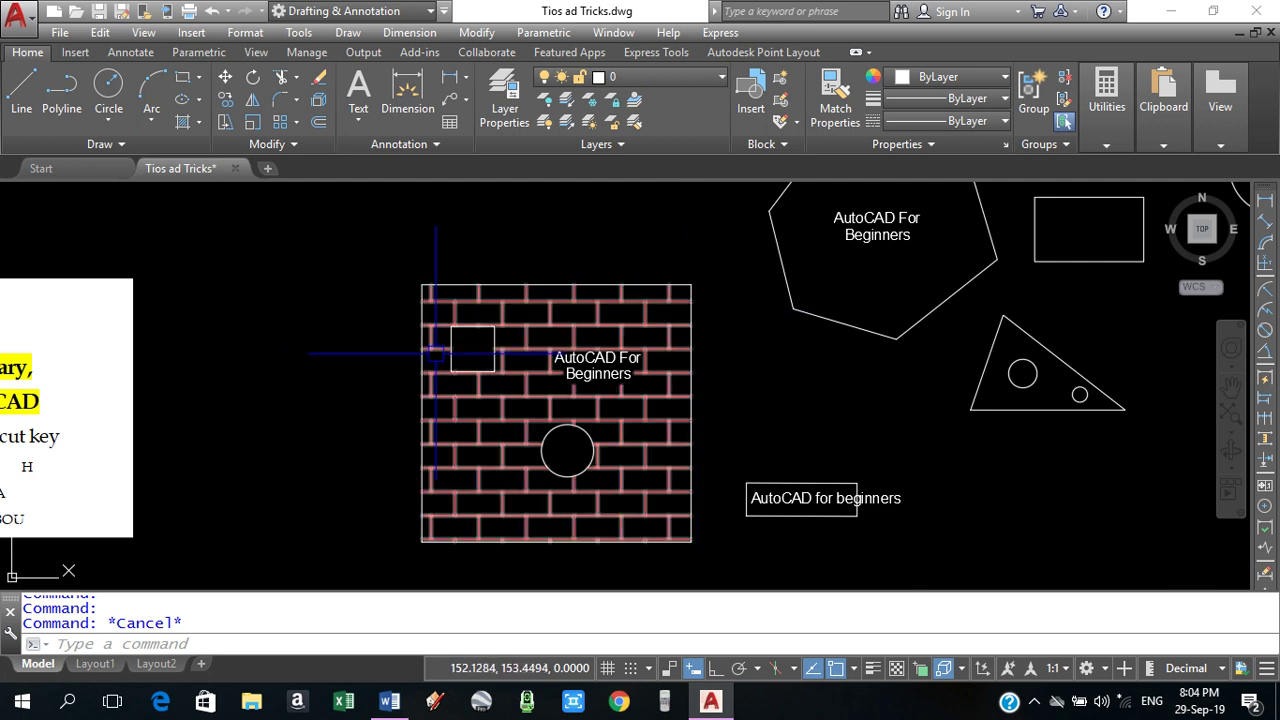
Delete the red brick hatch that was made by picking an internal point.
{"action": "scroll", "coordinate": [440, 340], "scroll_direction": "up", "scroll_amount": 2}
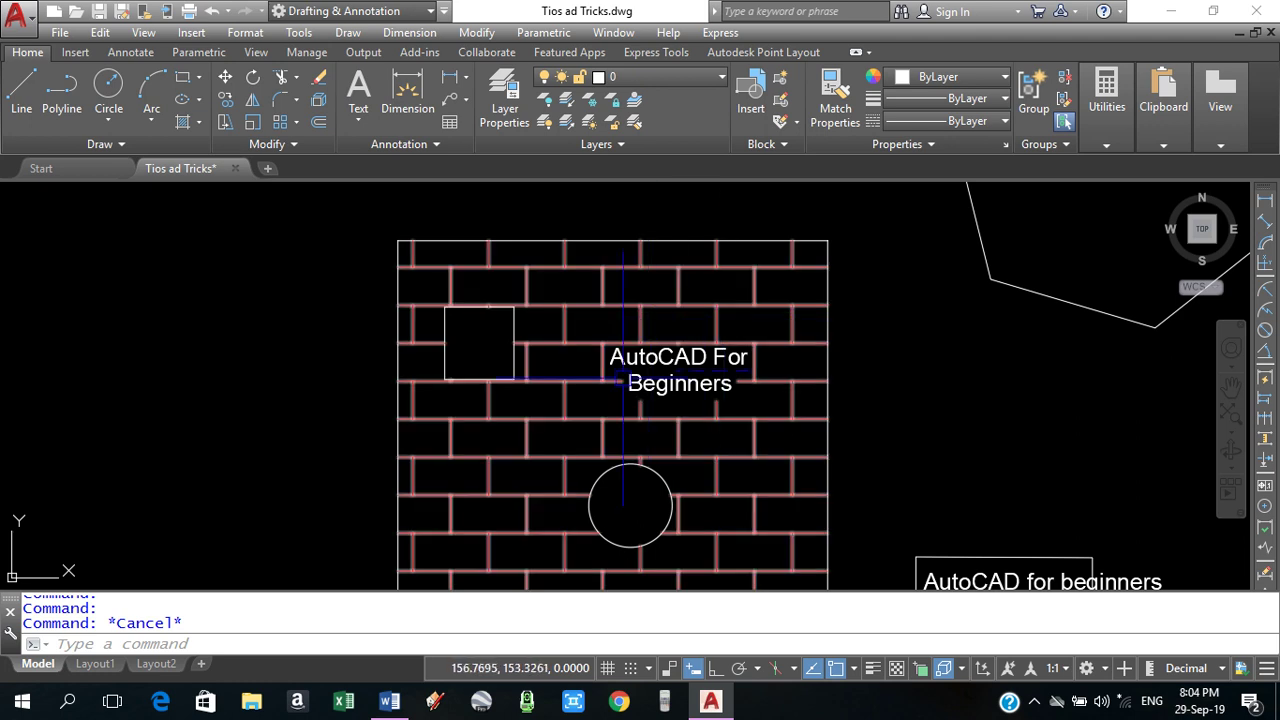
{"action": "left_click", "coordinate": [587, 417]}
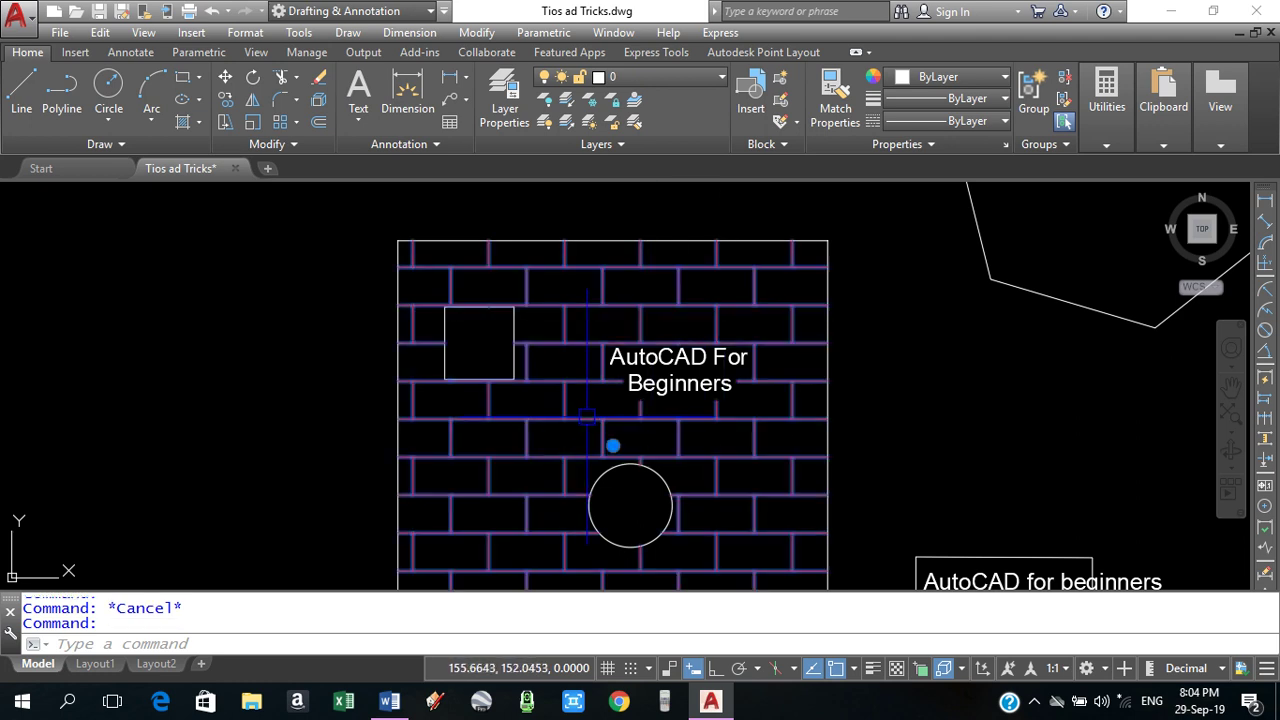
{"action": "key", "text": "Return"}
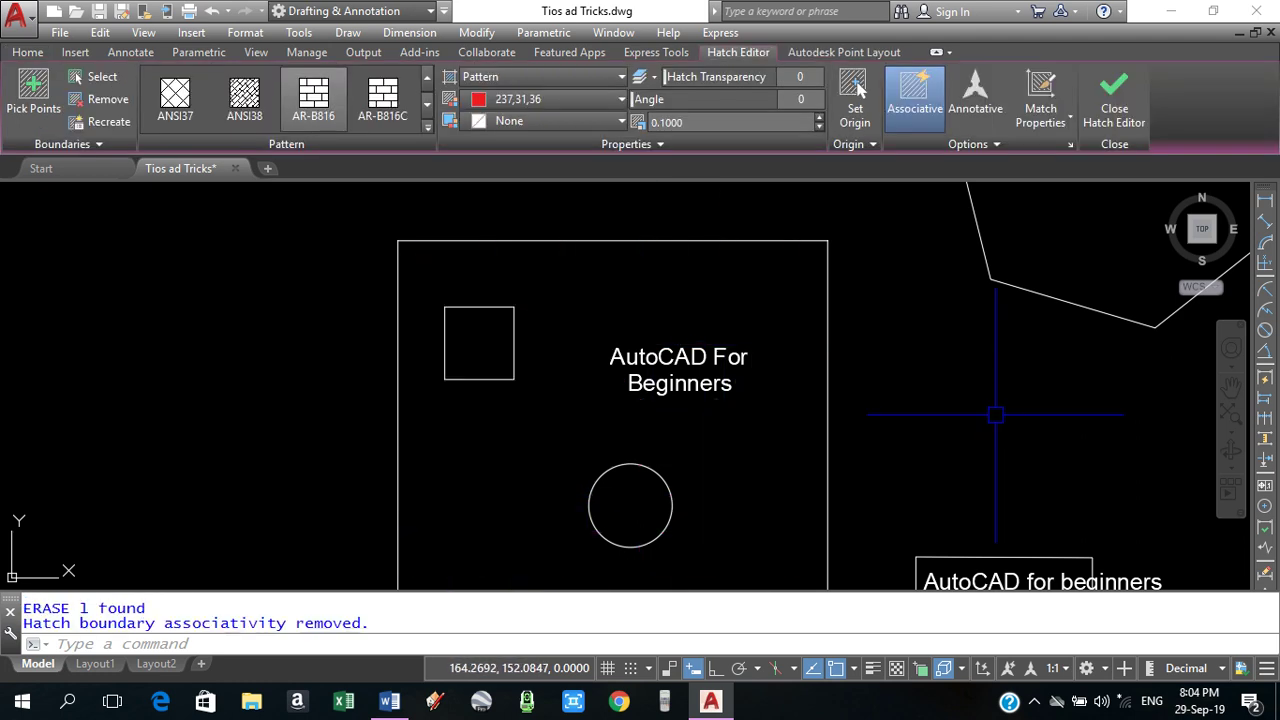
Hatch the large square by selecting its outline as the boundary object, using AR-B816, and set the hatch scale to 0.1.
{"action": "scroll", "coordinate": [640, 256], "scroll_direction": "down", "scroll_amount": 2}
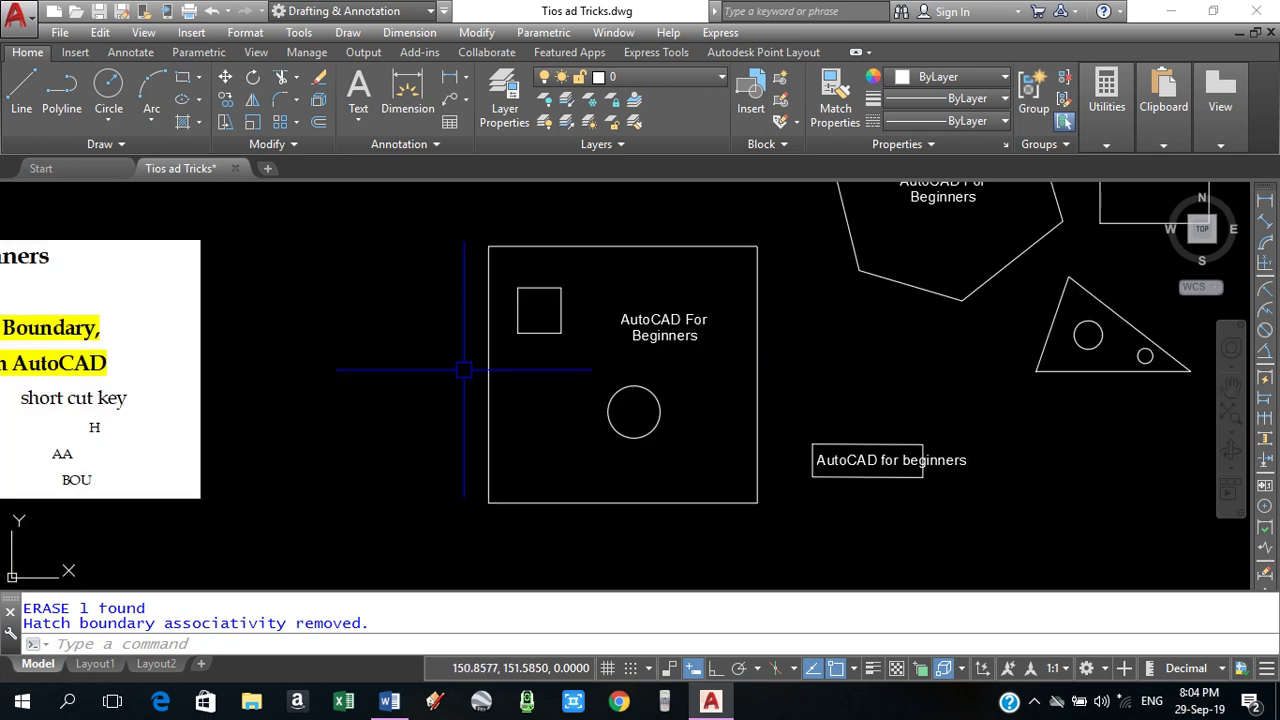
{"action": "key", "text": "Return"}
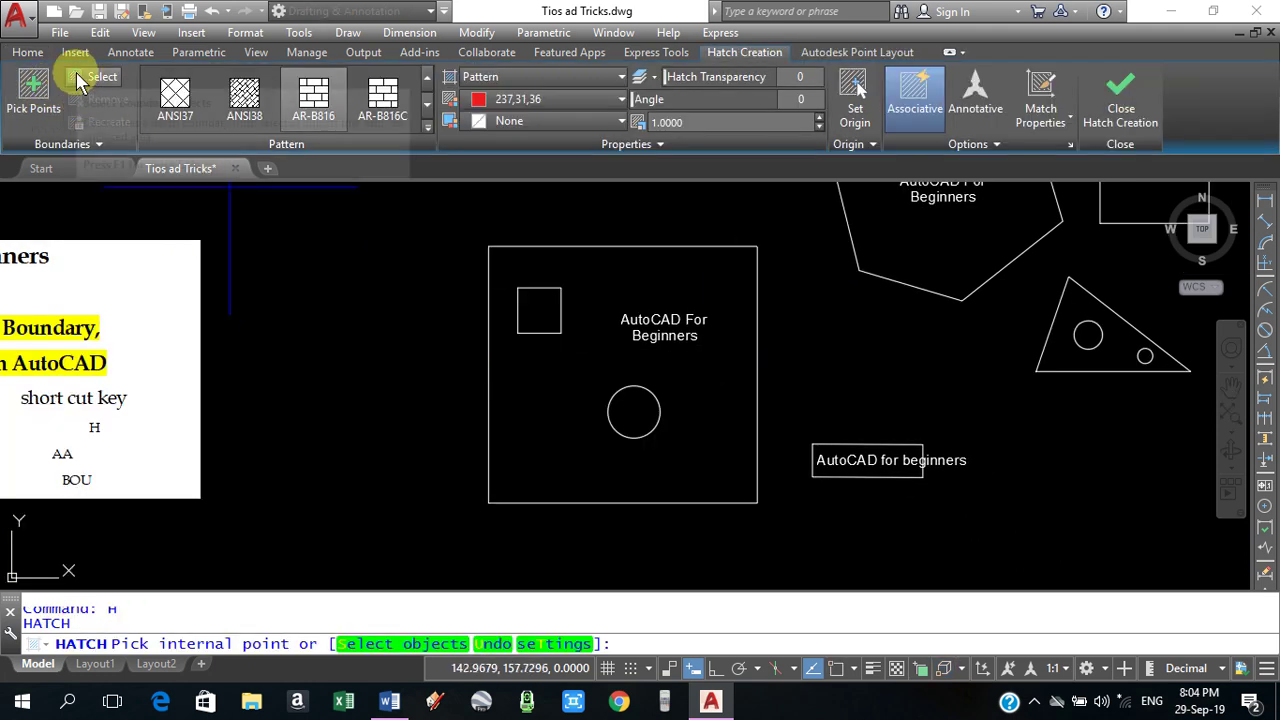
{"action": "left_click", "coordinate": [76, 75]}
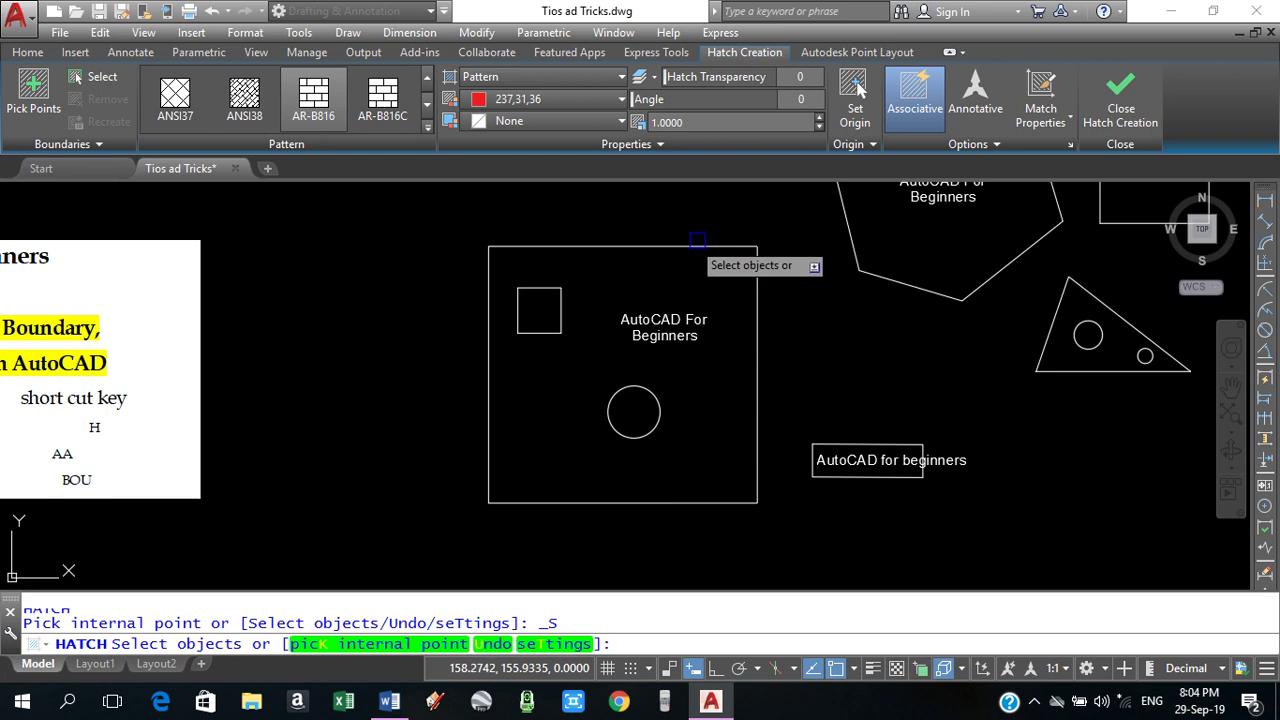
{"action": "left_click", "coordinate": [757, 353]}
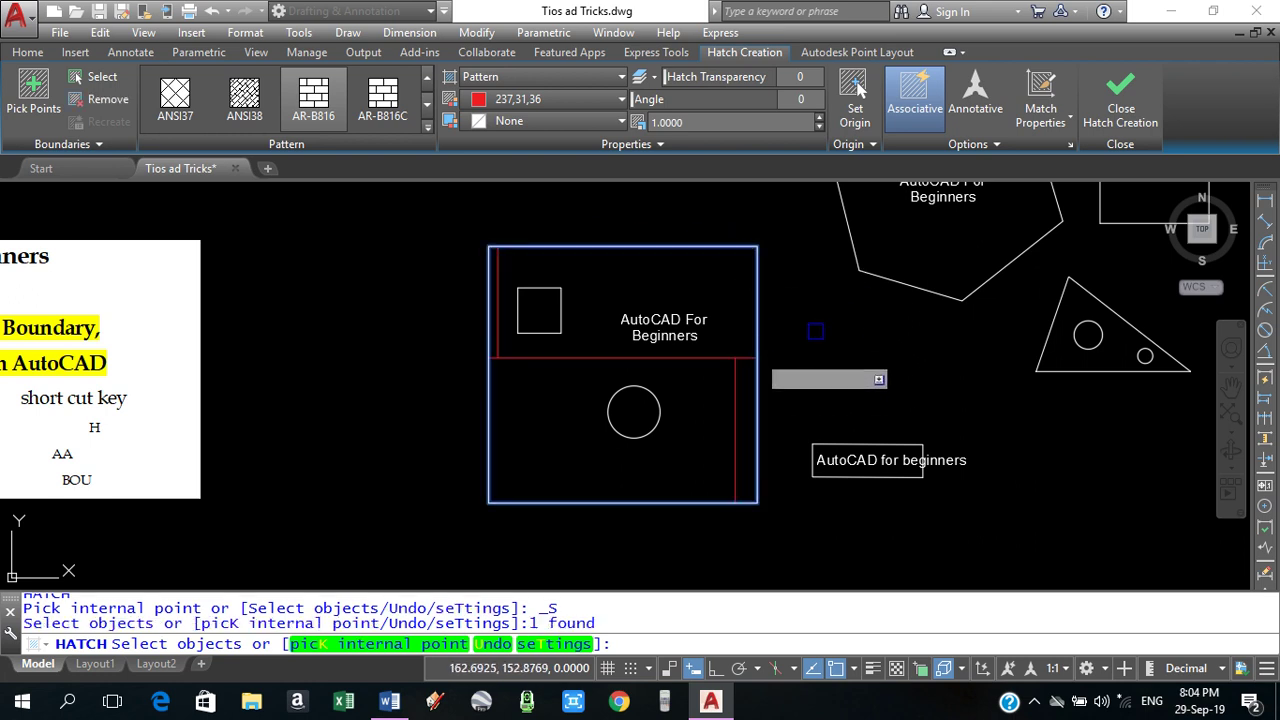
{"action": "key", "text": "Return"}
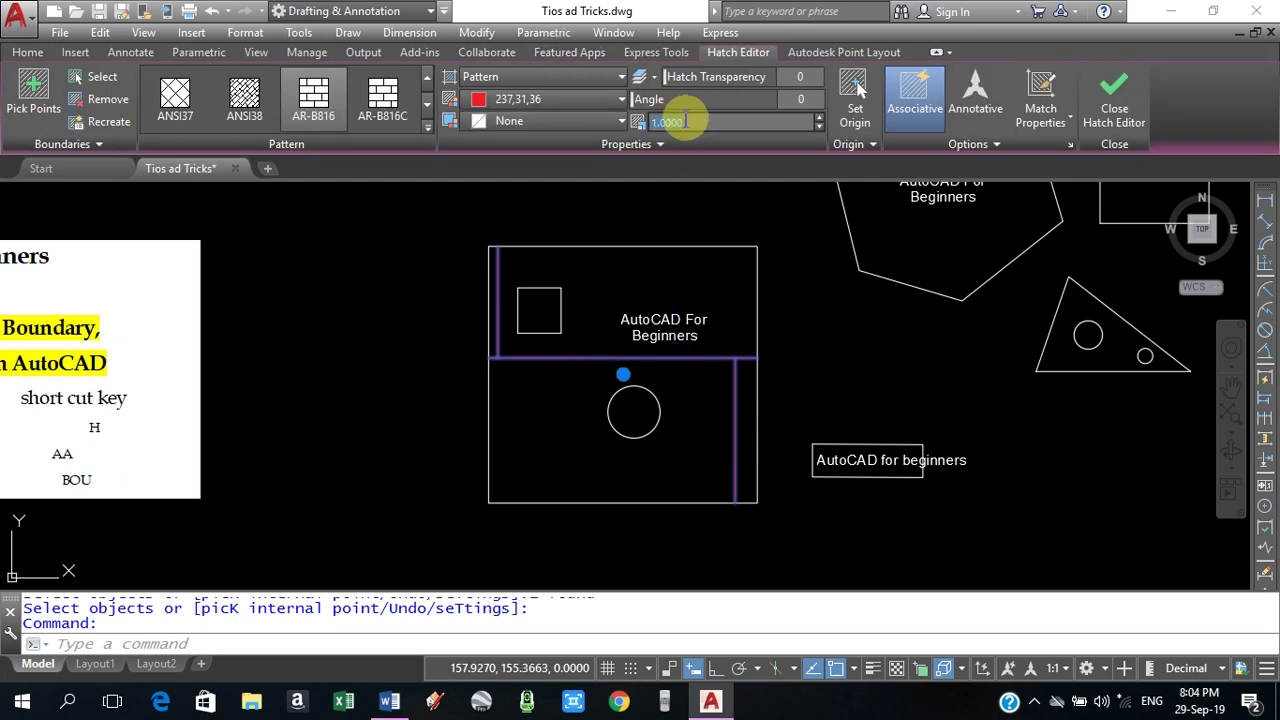
{"action": "key", "text": "Return"}
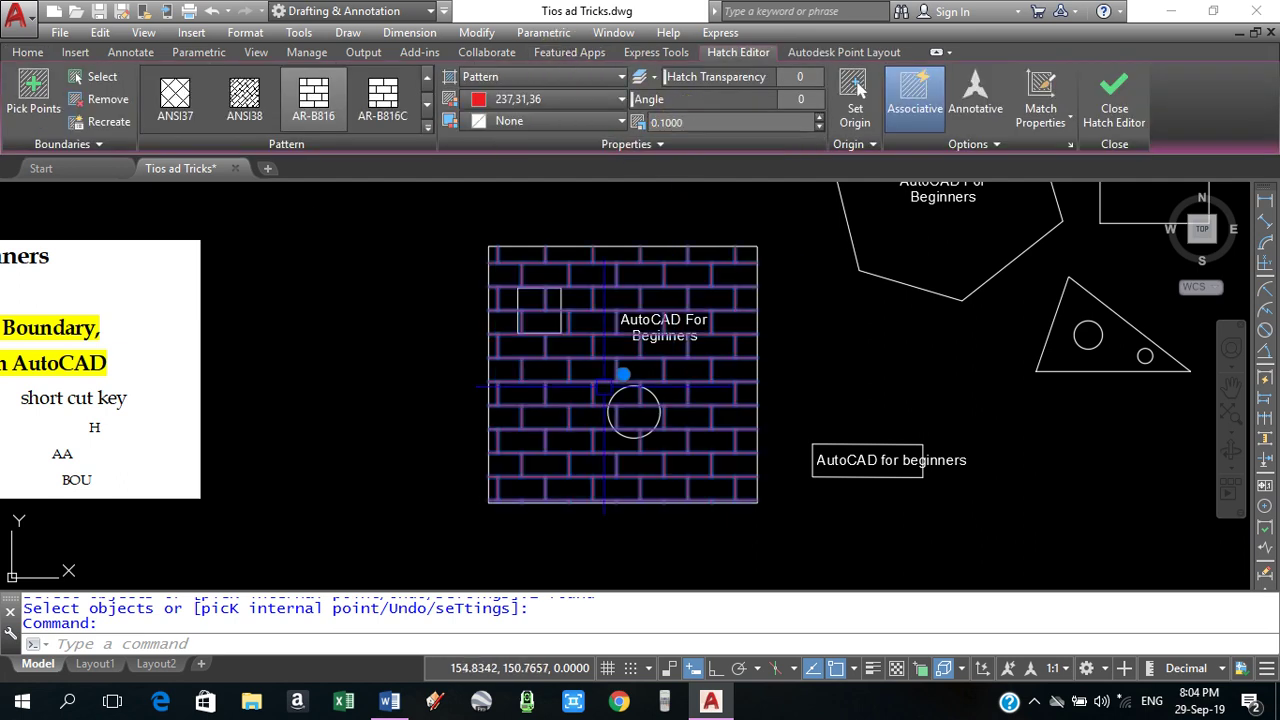
{"action": "key", "text": "Escape"}
Examine how the object-selected hatch treats the inner square, circle and text.
{"action": "scroll", "coordinate": [548, 303], "scroll_direction": "up", "scroll_amount": 6}
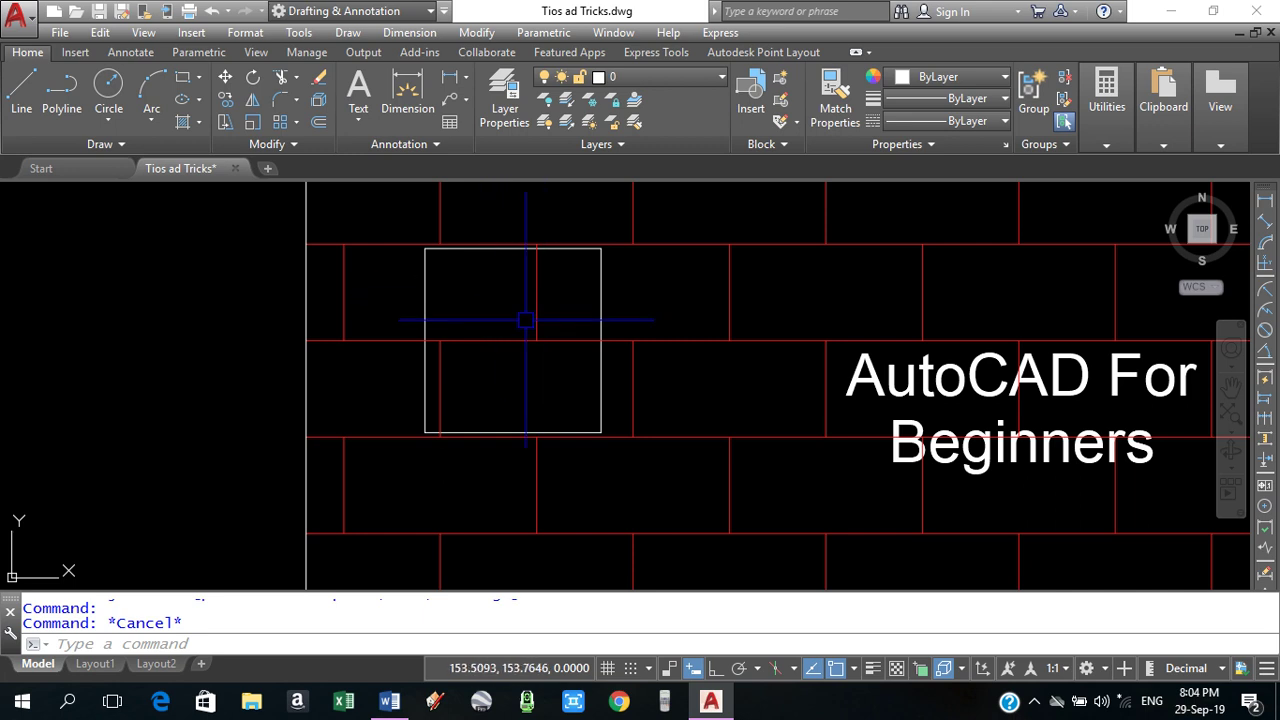
{"action": "scroll", "coordinate": [522, 321], "scroll_direction": "down", "scroll_amount": 4}
{"action": "scroll", "coordinate": [594, 400], "scroll_direction": "up", "scroll_amount": 2}
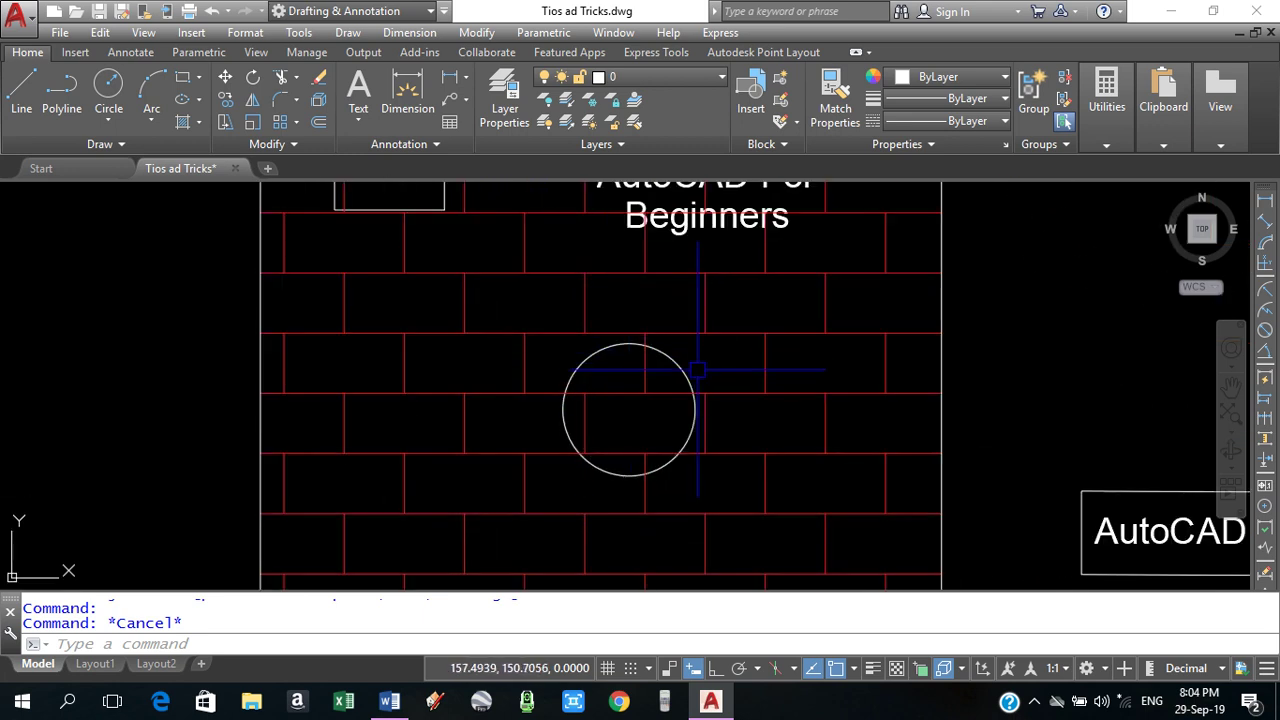
{"action": "scroll", "coordinate": [594, 380], "scroll_direction": "down", "scroll_amount": 2}
{"action": "scroll", "coordinate": [593, 320], "scroll_direction": "up", "scroll_amount": 4}
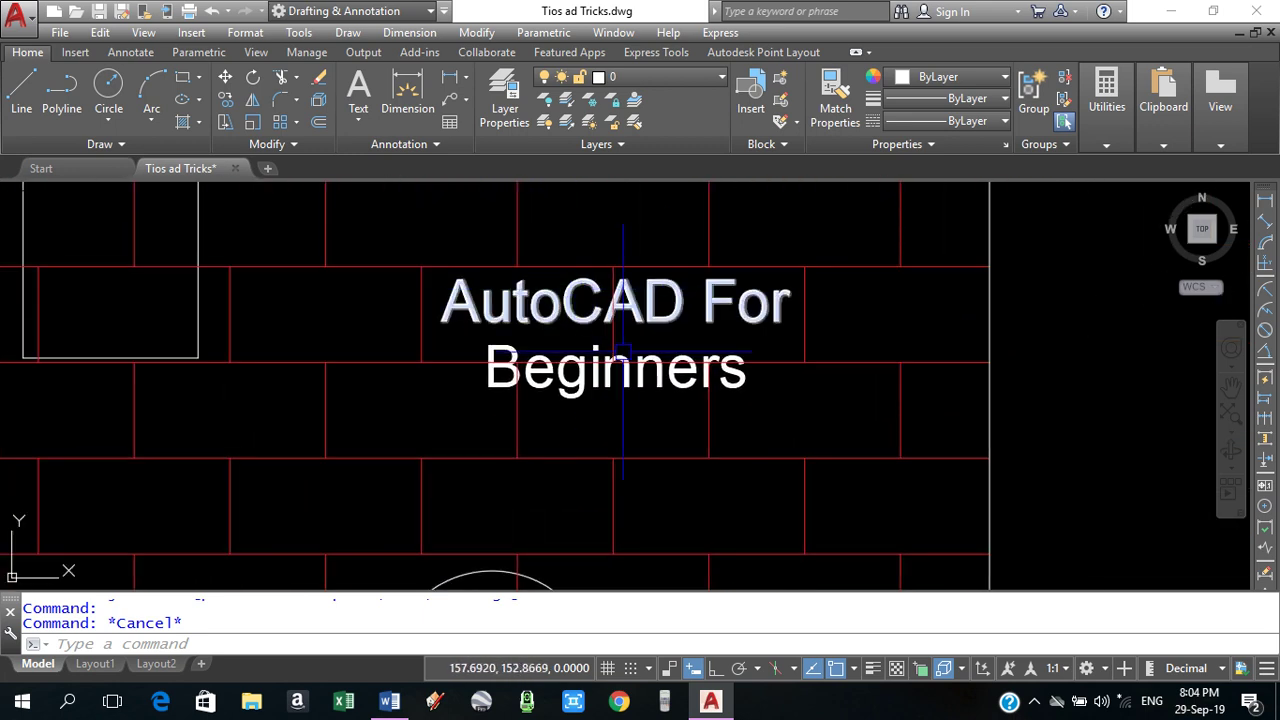
{"action": "scroll", "coordinate": [728, 284], "scroll_direction": "down", "scroll_amount": 5}
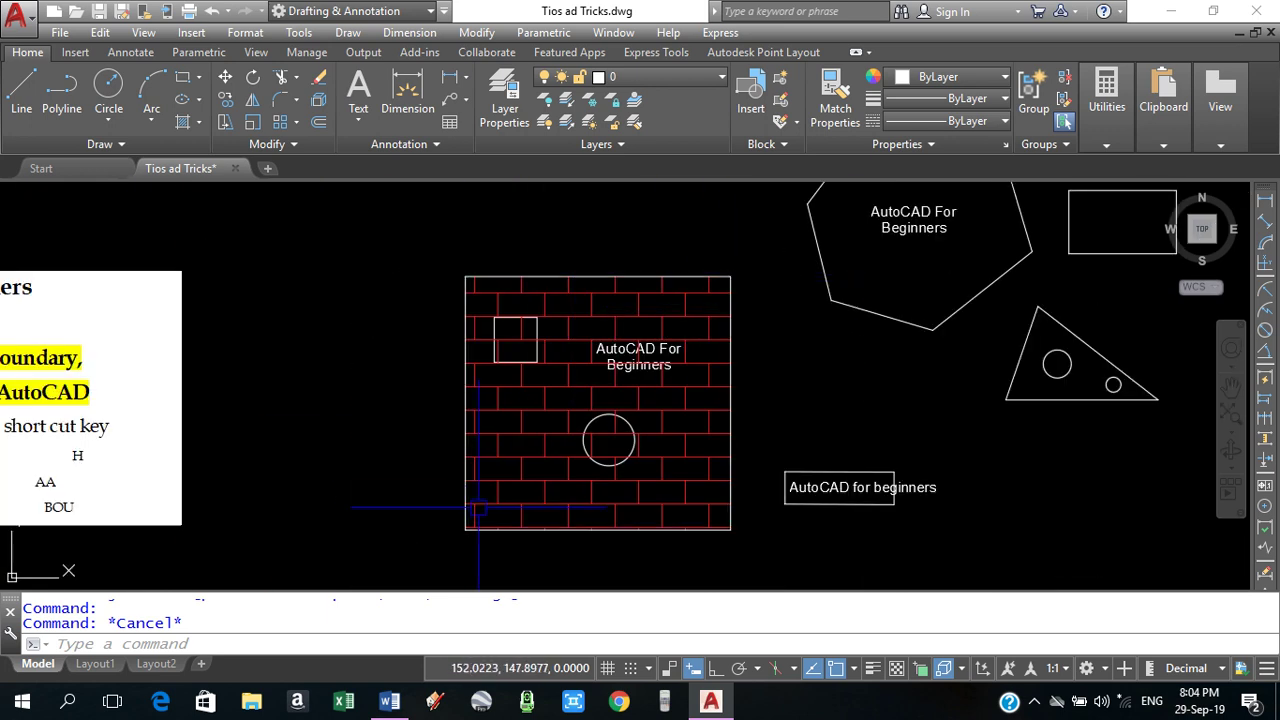
{"action": "key", "text": "Escape"}
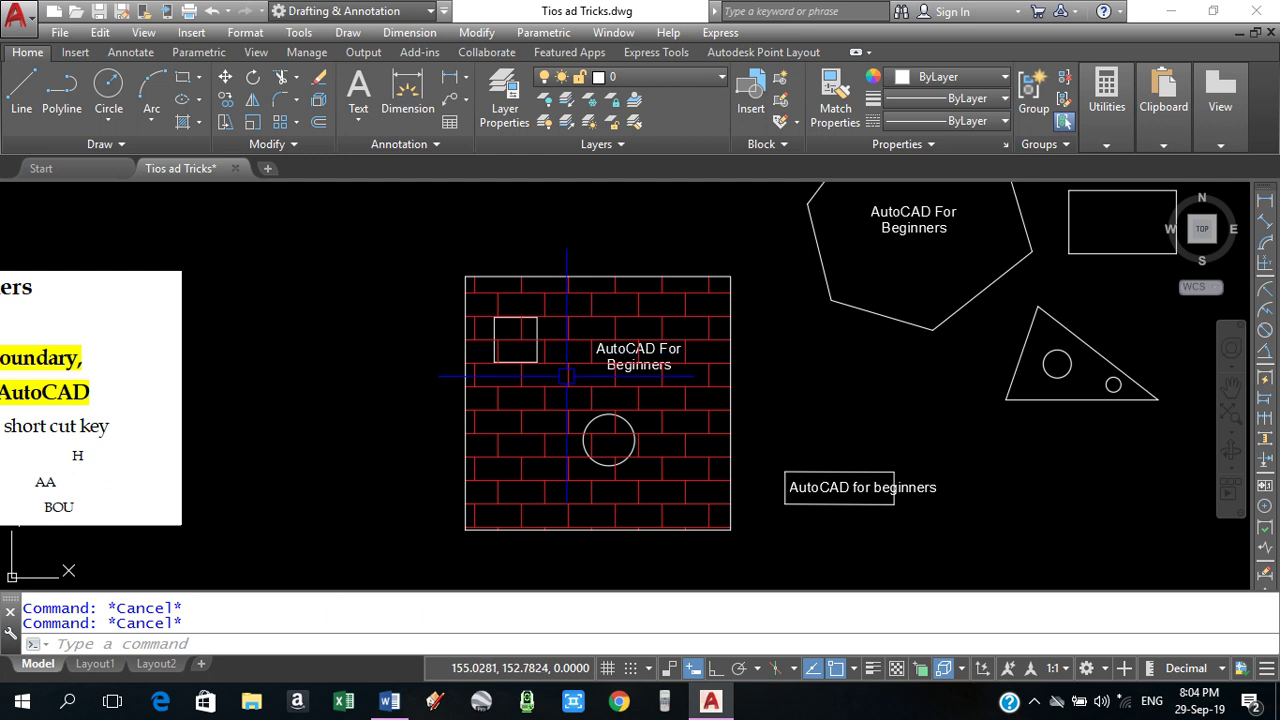
{"action": "scroll", "coordinate": [575, 392], "scroll_direction": "up", "scroll_amount": 2}
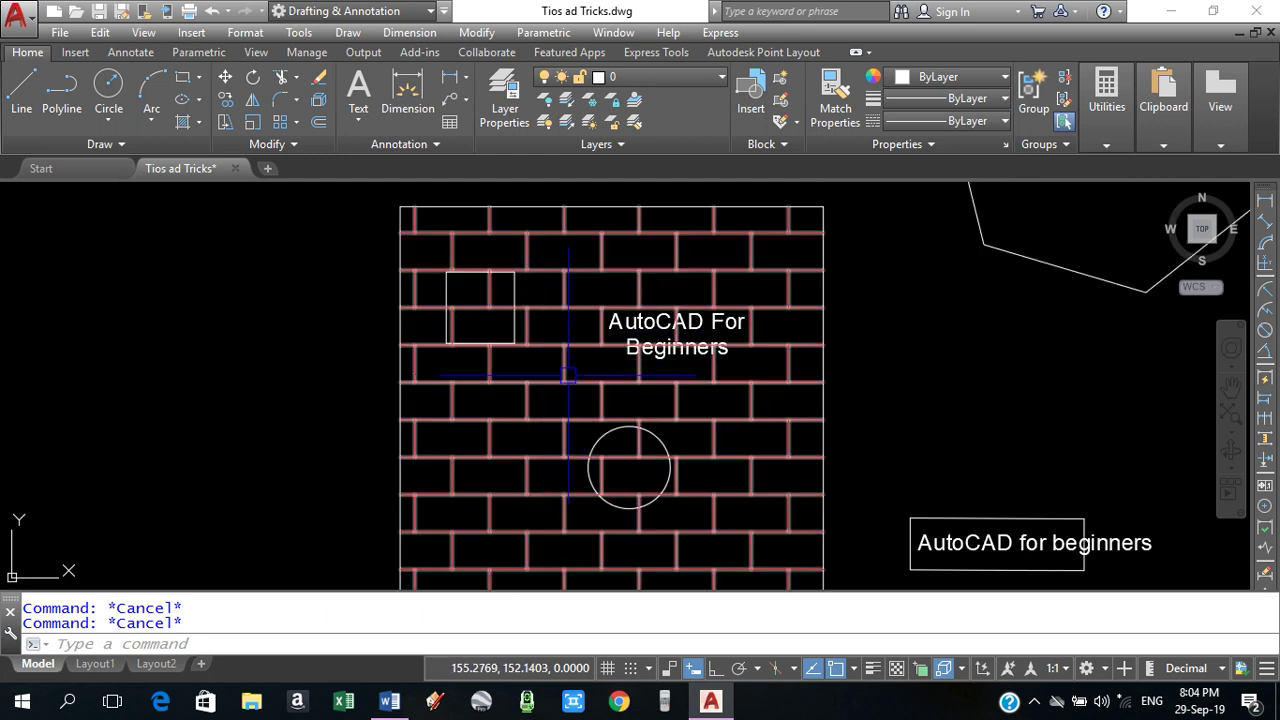
Open the large square's brick hatch for full hatch editing, look over its settings, and close them without changes.
{"action": "scroll", "coordinate": [568, 375], "scroll_direction": "down", "scroll_amount": 2}
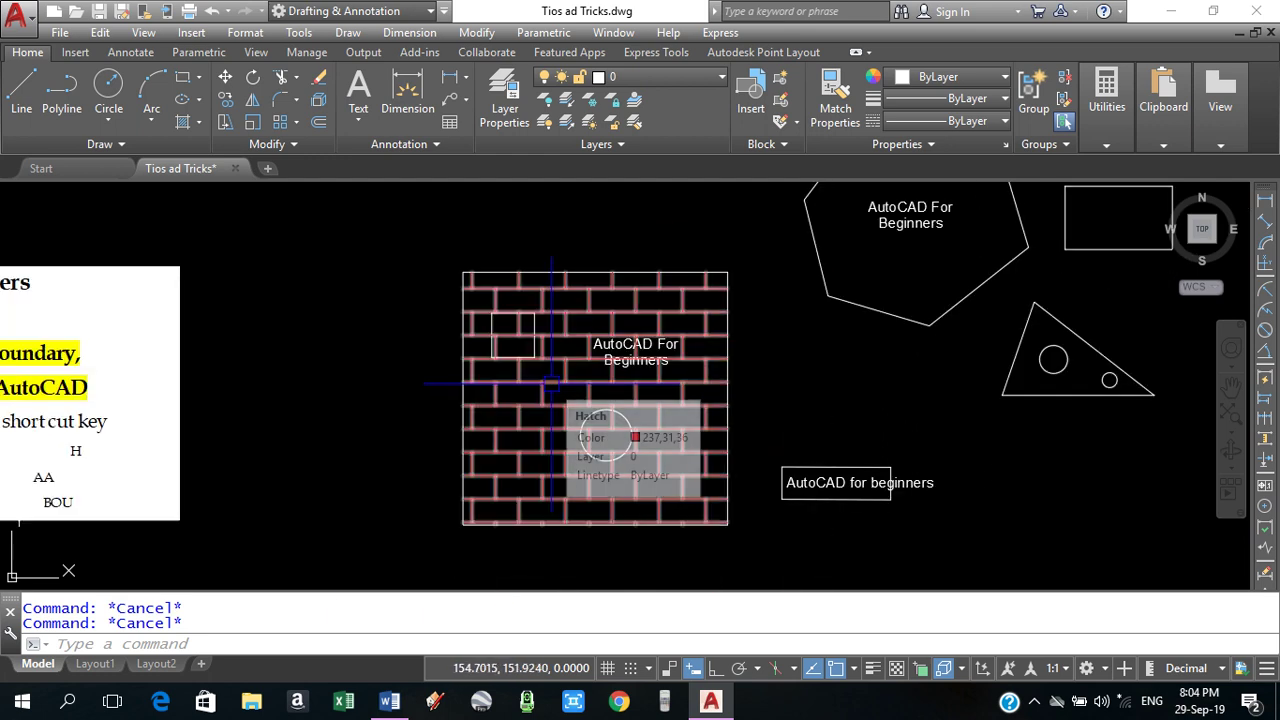
{"action": "left_click", "coordinate": [551, 383]}
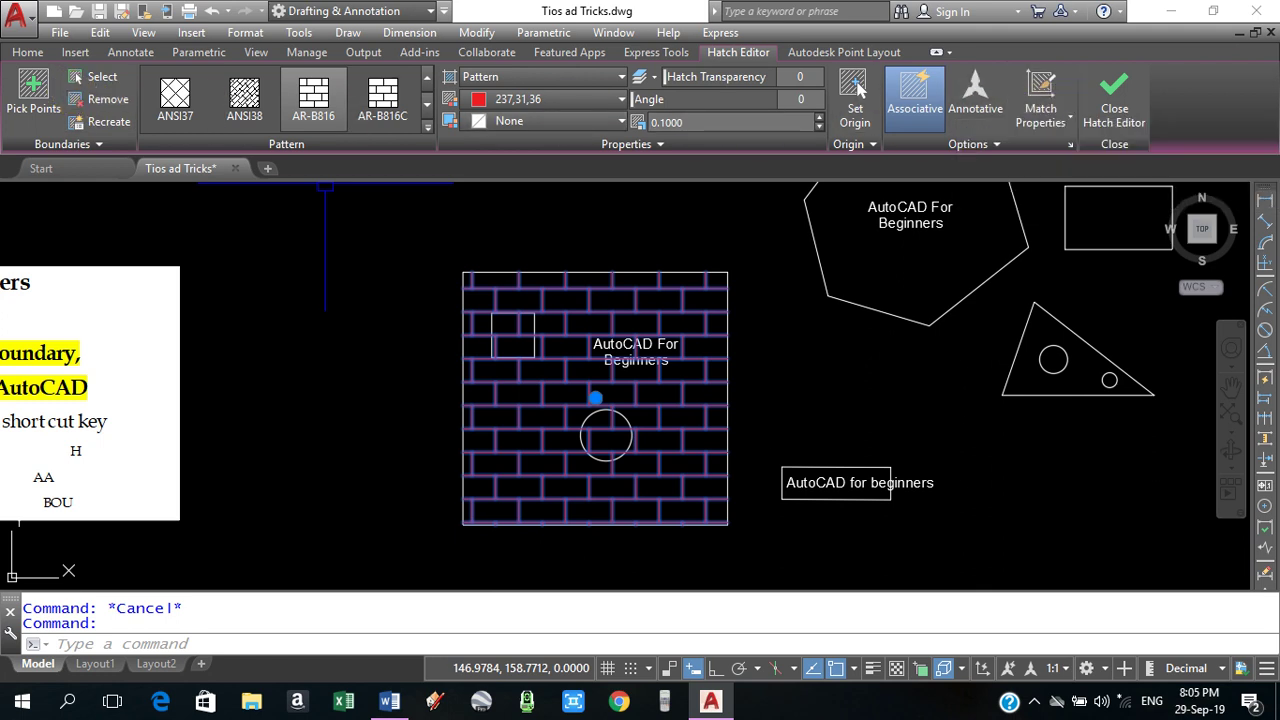
{"action": "right_click", "coordinate": [389, 253]}
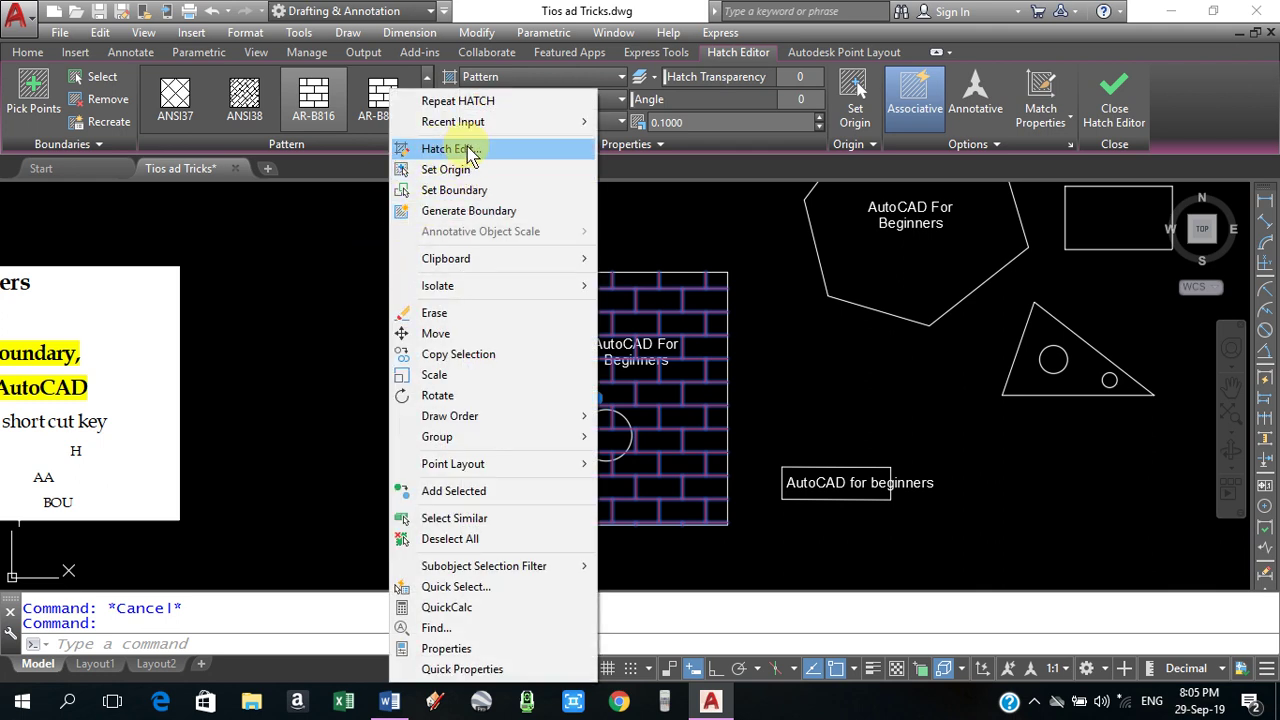
{"action": "left_click", "coordinate": [467, 150]}
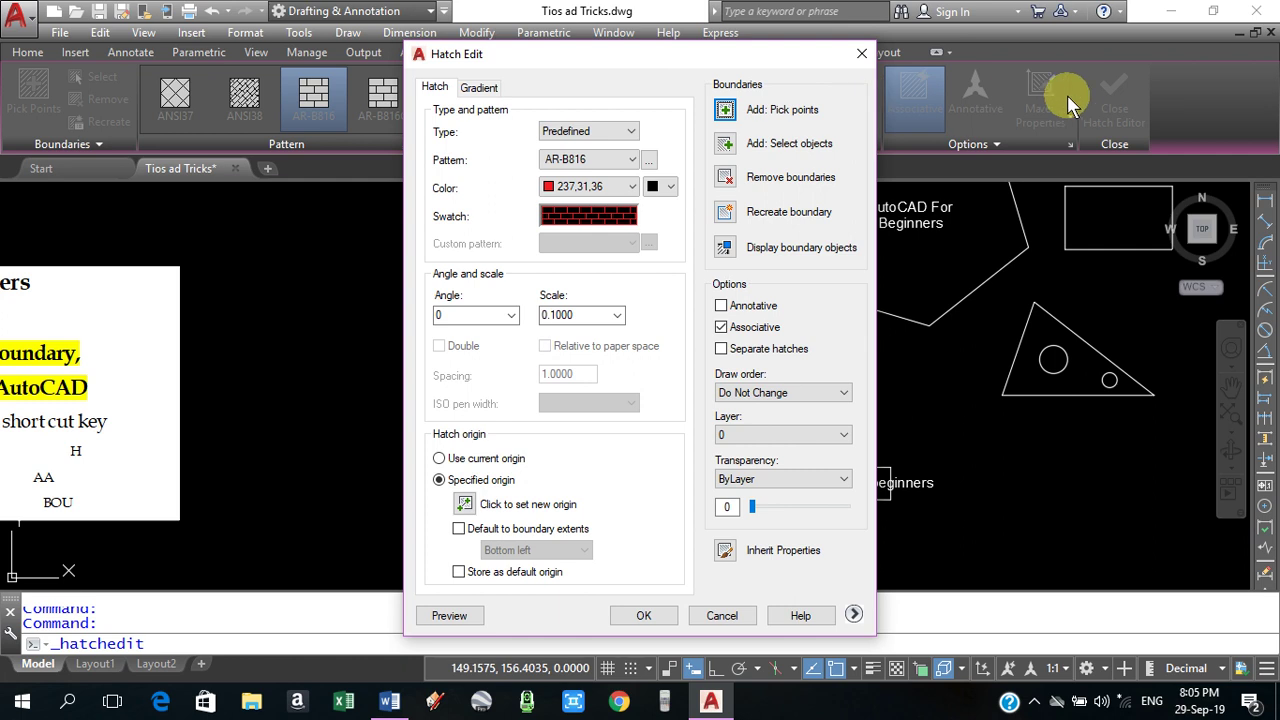
{"action": "left_click", "coordinate": [861, 53]}
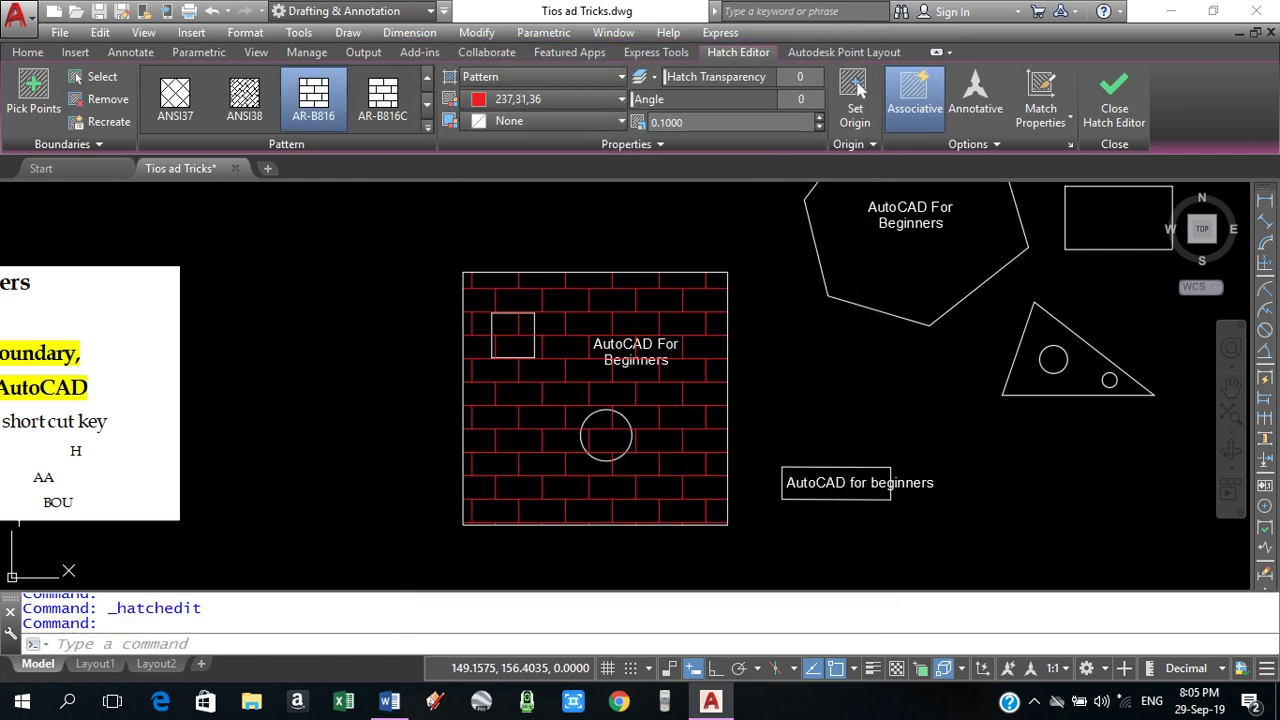
Change the colour of the large square's brick hatch to yellow (241,235,31).
{"action": "mouse_move", "coordinate": [489, 271]}
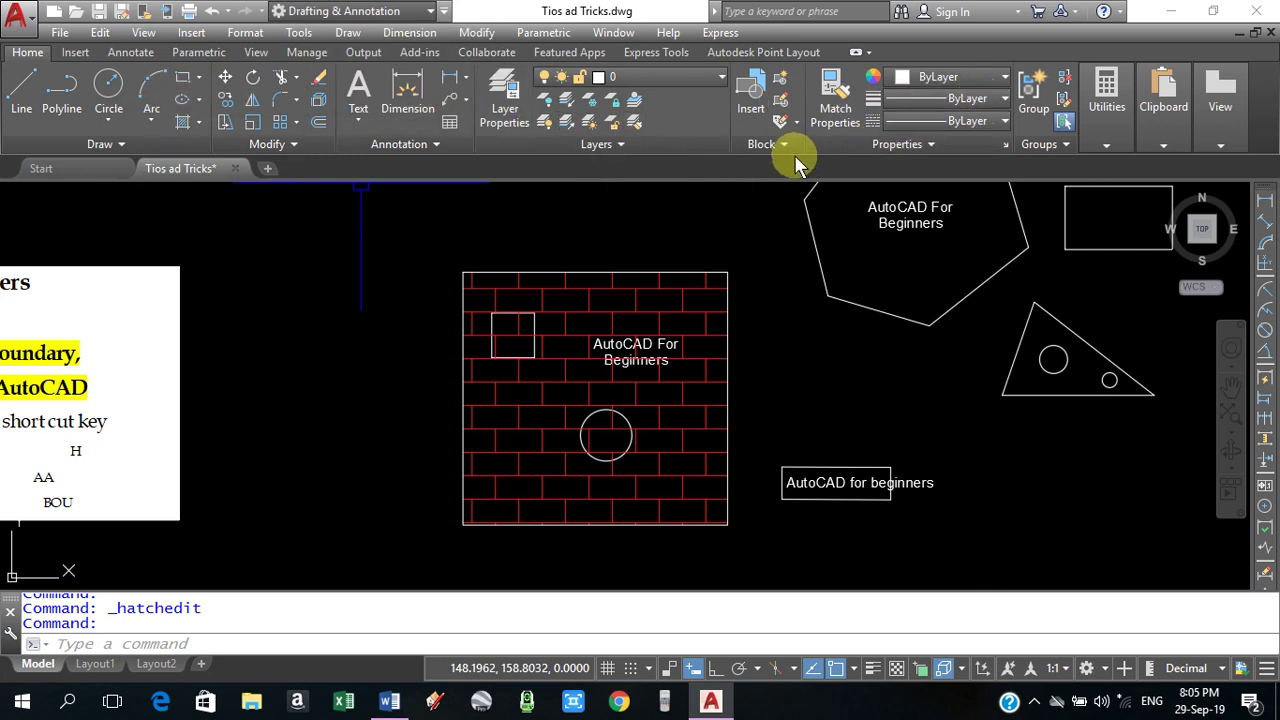
{"action": "left_click", "coordinate": [537, 405]}
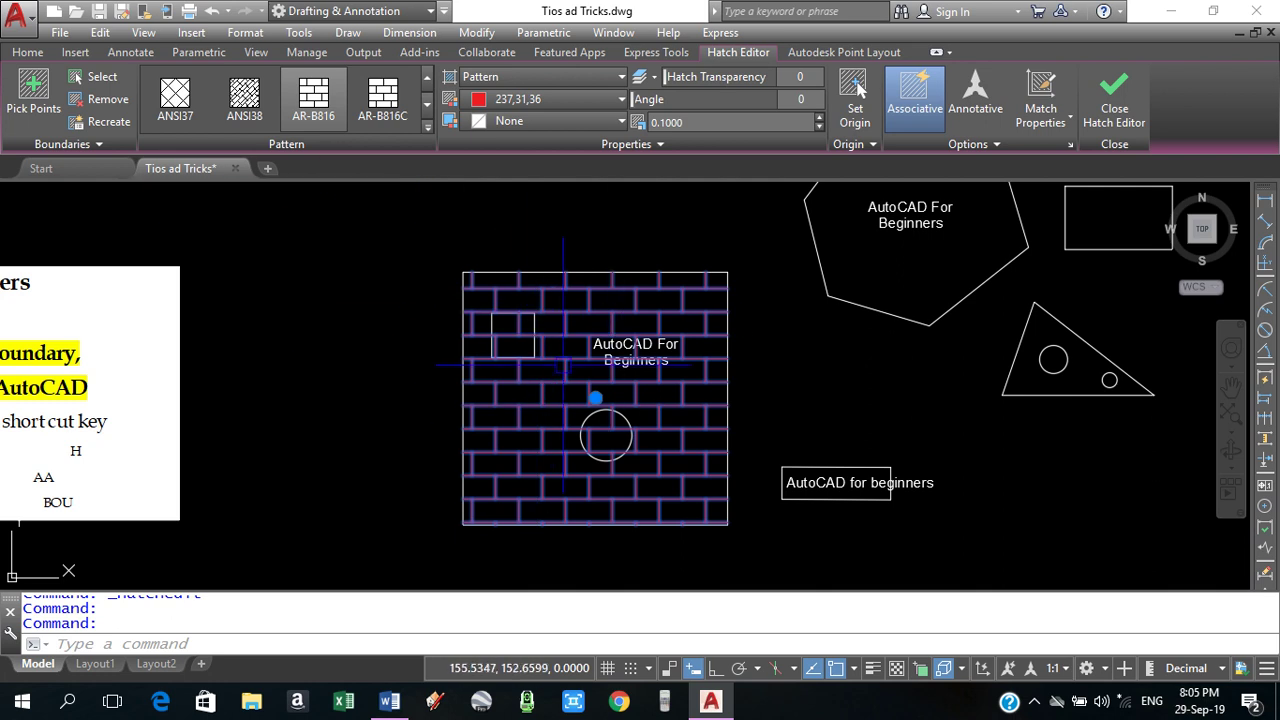
{"action": "left_click", "coordinate": [545, 100]}
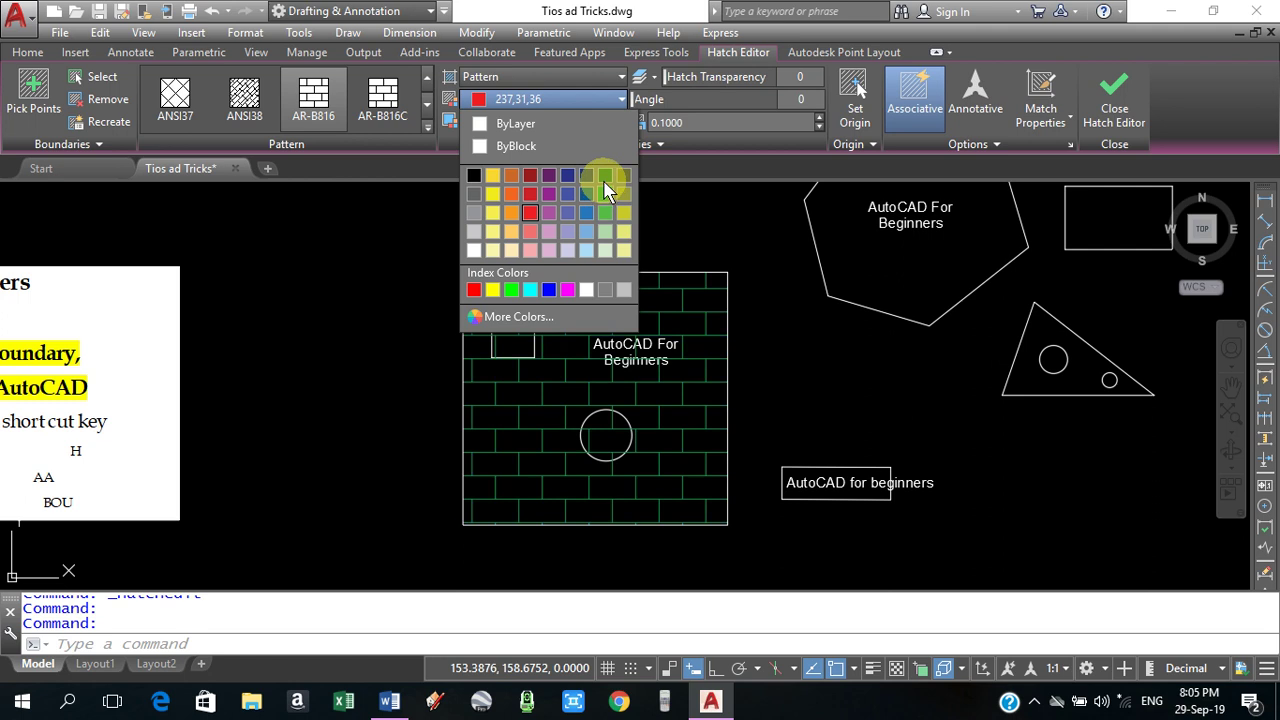
{"action": "left_click", "coordinate": [491, 199]}
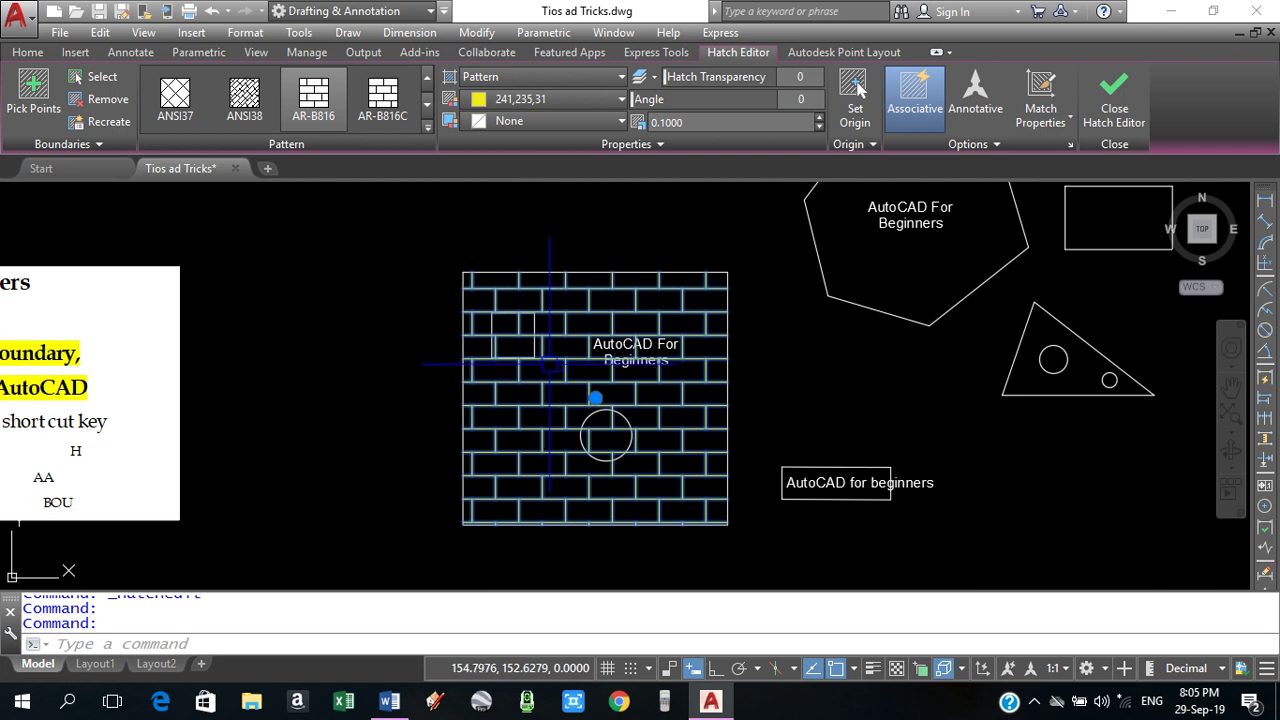
Set the angle of the yellow brick hatch to 45 degrees and deselect it.
{"action": "scroll", "coordinate": [543, 395], "scroll_direction": "up", "scroll_amount": 2}
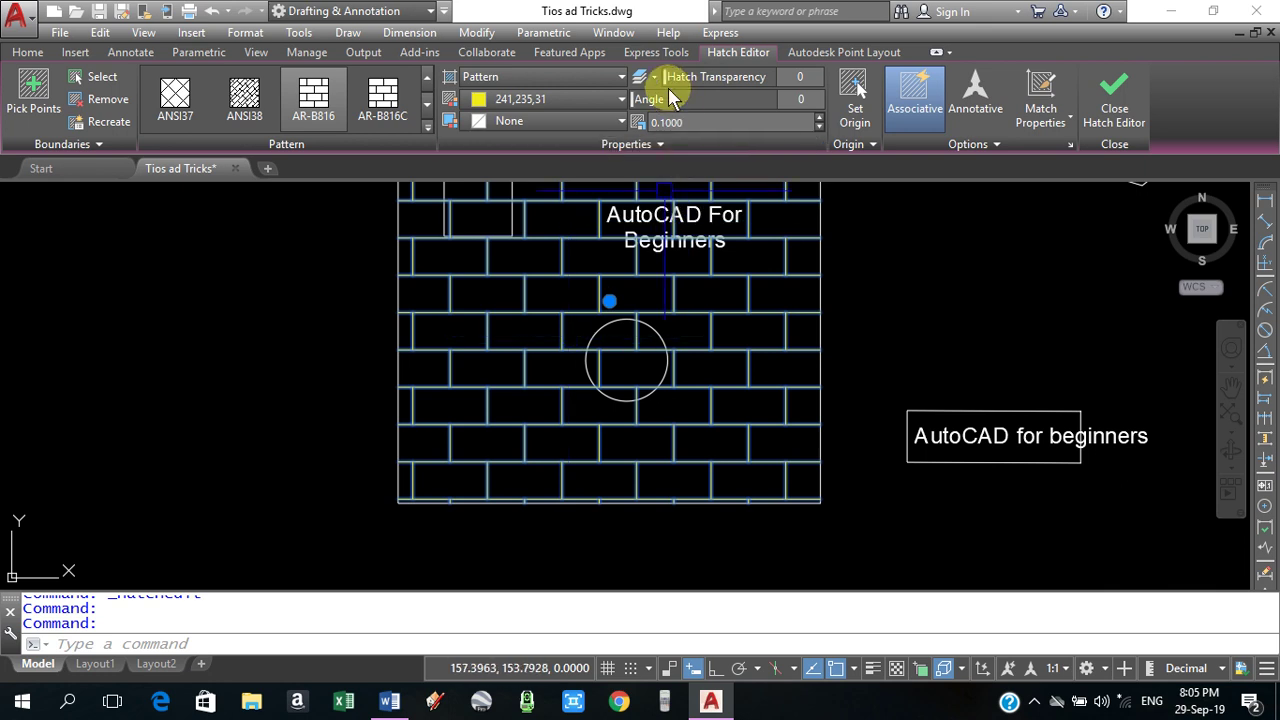
{"action": "left_click", "coordinate": [808, 101]}
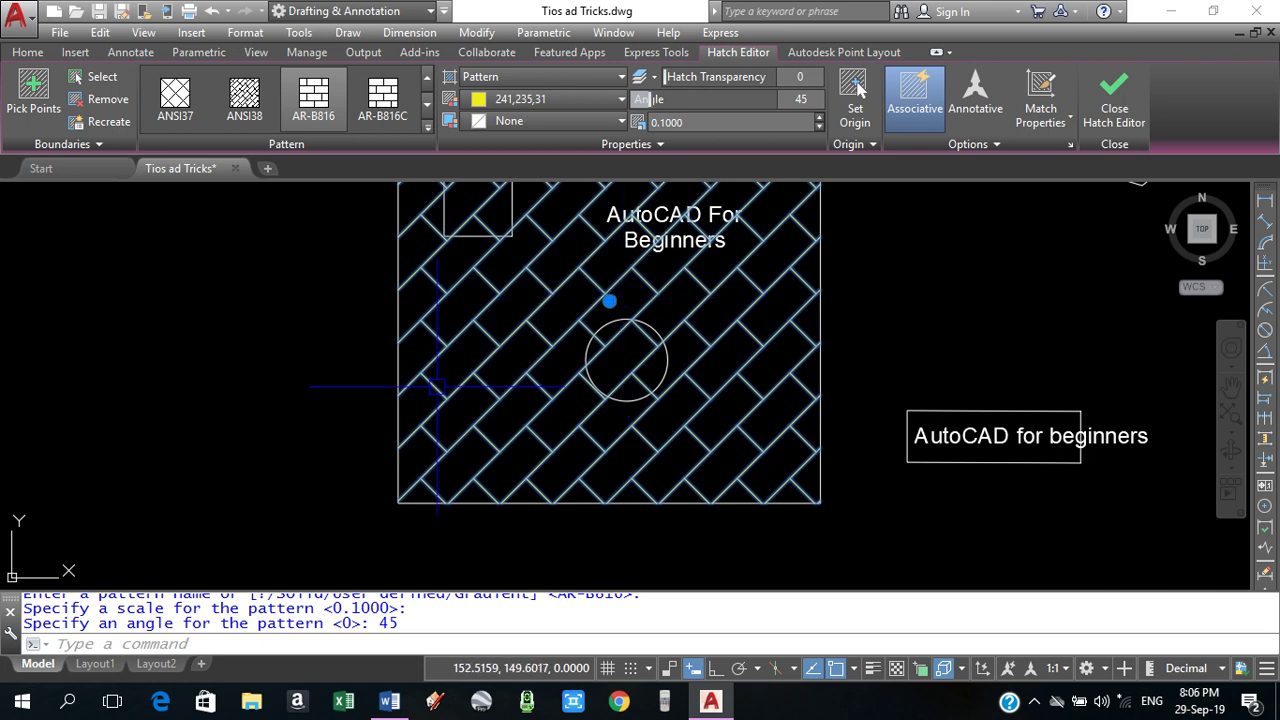
{"action": "middle_click_drag", "start_coordinate": [643, 265], "coordinate": [613, 337]}
{"action": "scroll", "coordinate": [519, 298], "scroll_direction": "down", "scroll_amount": 2}
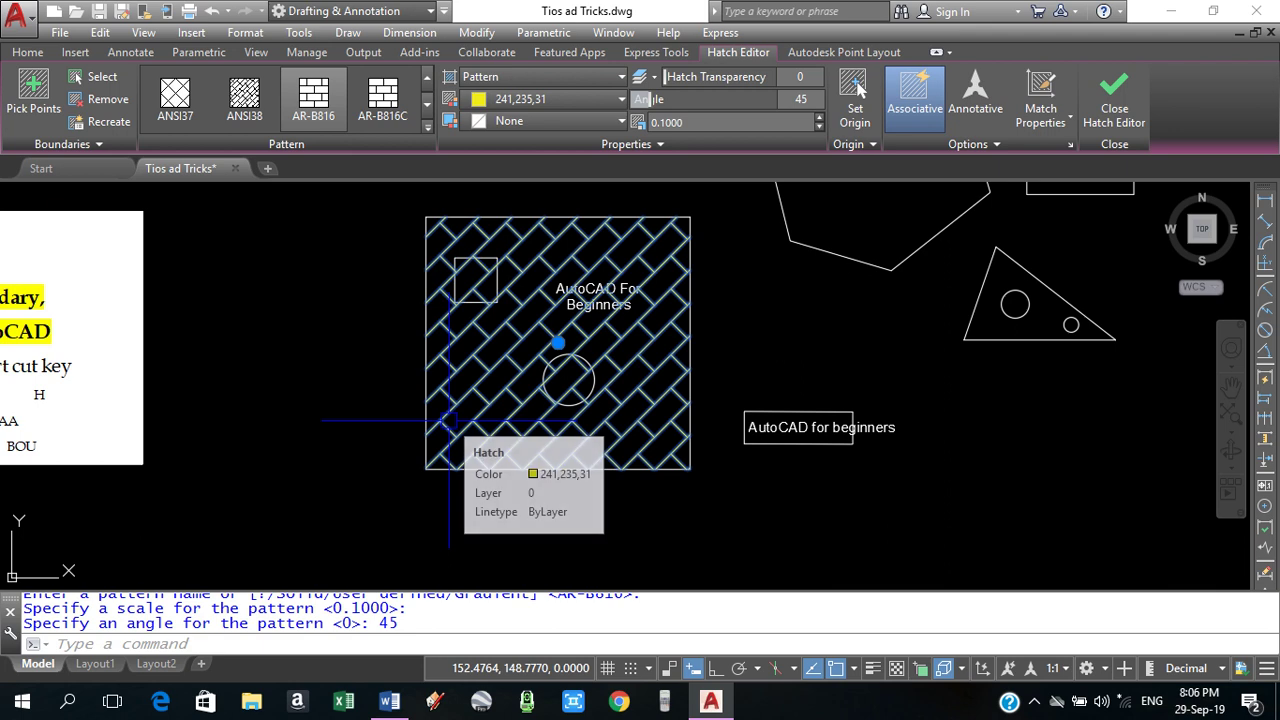
{"action": "key", "text": "Escape"}
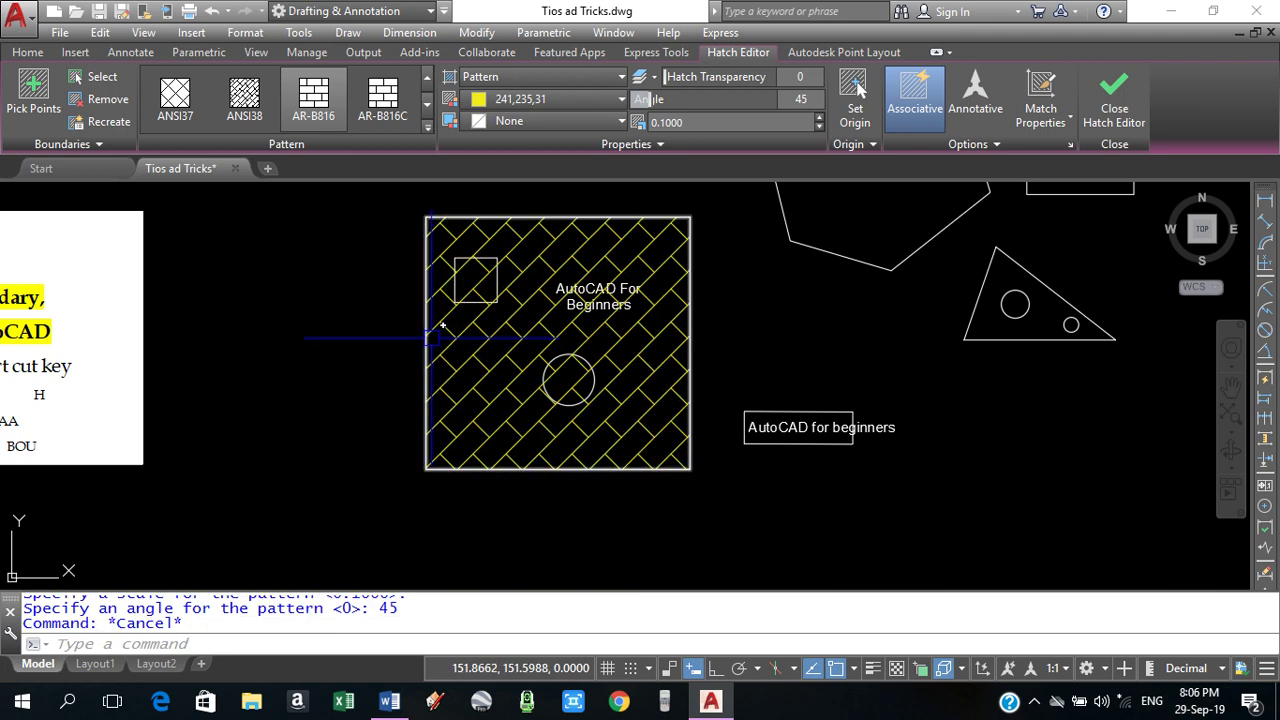
Change the large square's yellow hatch pattern to AR-HBONE.
{"action": "left_click", "coordinate": [509, 332]}
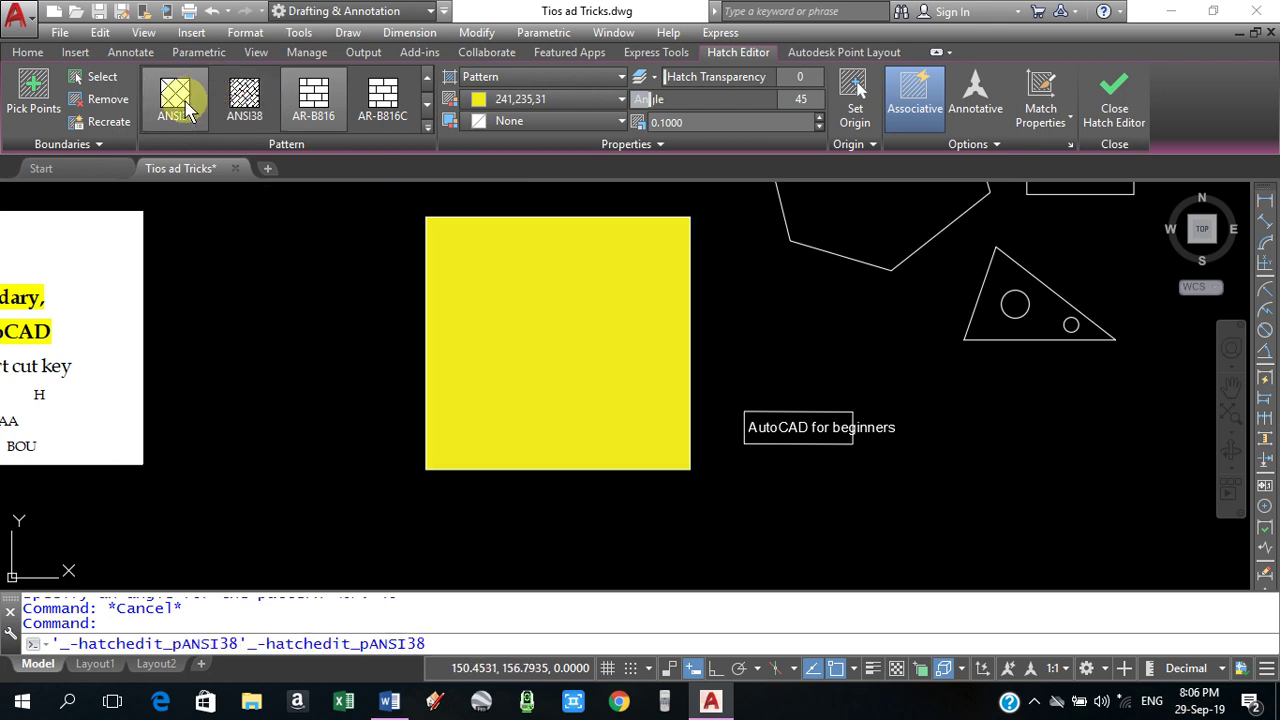
{"action": "left_click", "coordinate": [427, 127]}
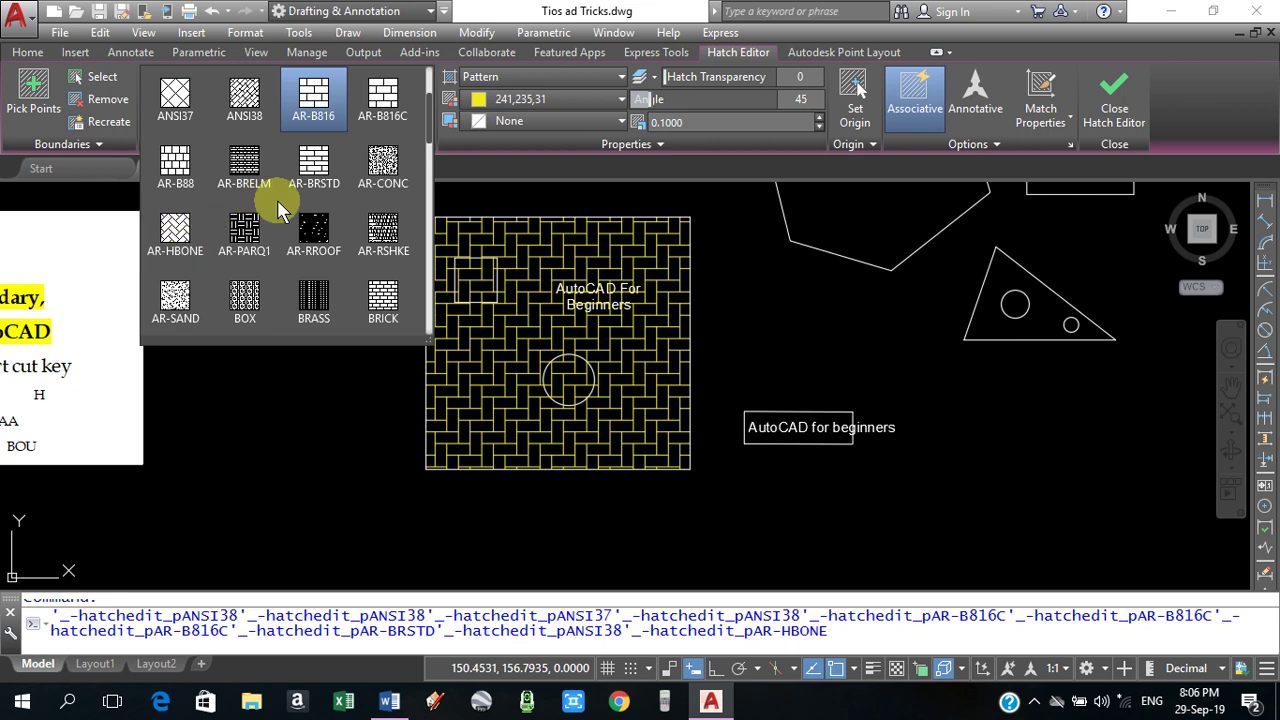
{"action": "left_click", "coordinate": [177, 229]}
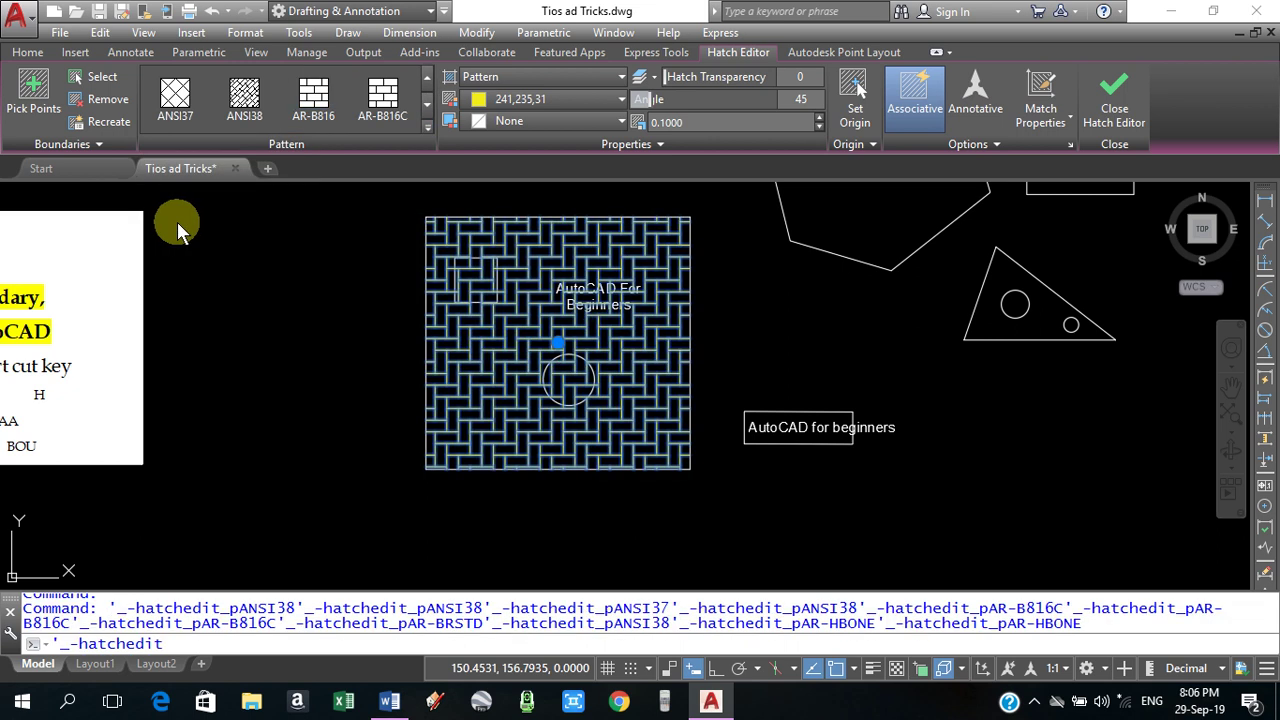
{"action": "scroll", "coordinate": [555, 332], "scroll_direction": "up", "scroll_amount": 5}
{"action": "key", "text": "Escape"}
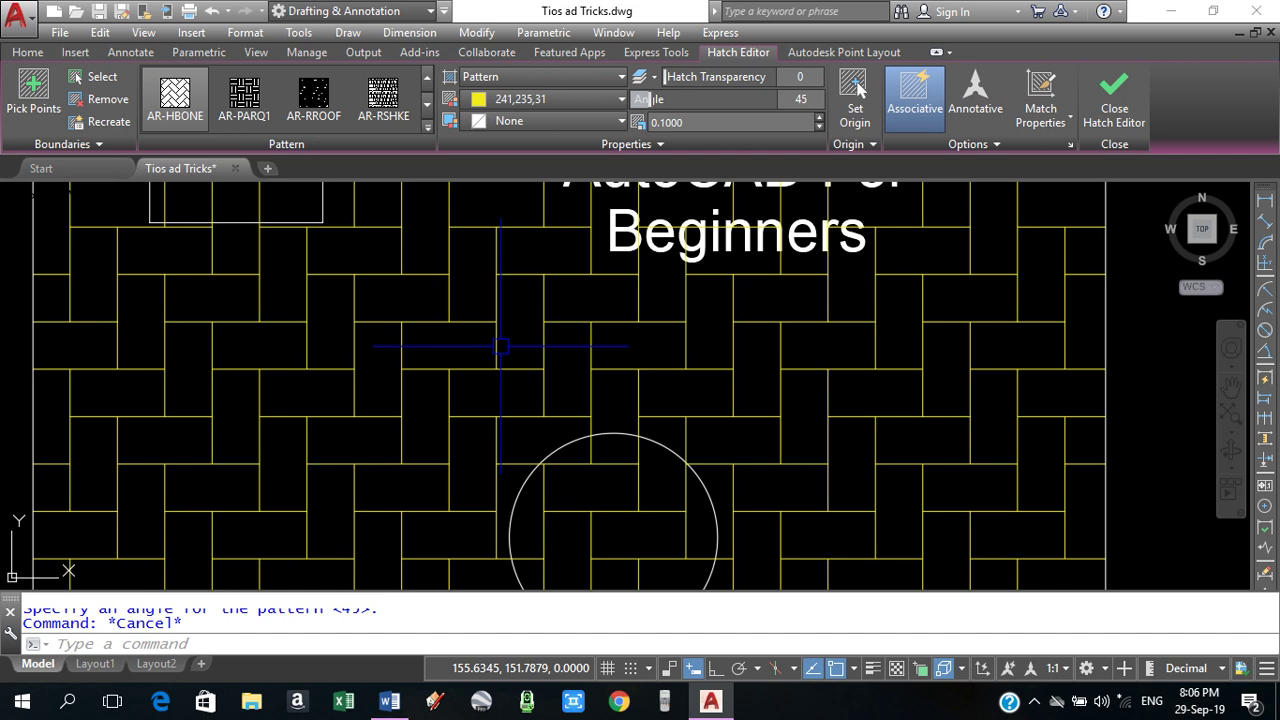
Set the angle of the AR-HBONE hatch to 0 degrees and deselect it.
{"action": "scroll", "coordinate": [495, 320], "scroll_direction": "down", "scroll_amount": 2}
{"action": "left_click", "coordinate": [463, 294]}
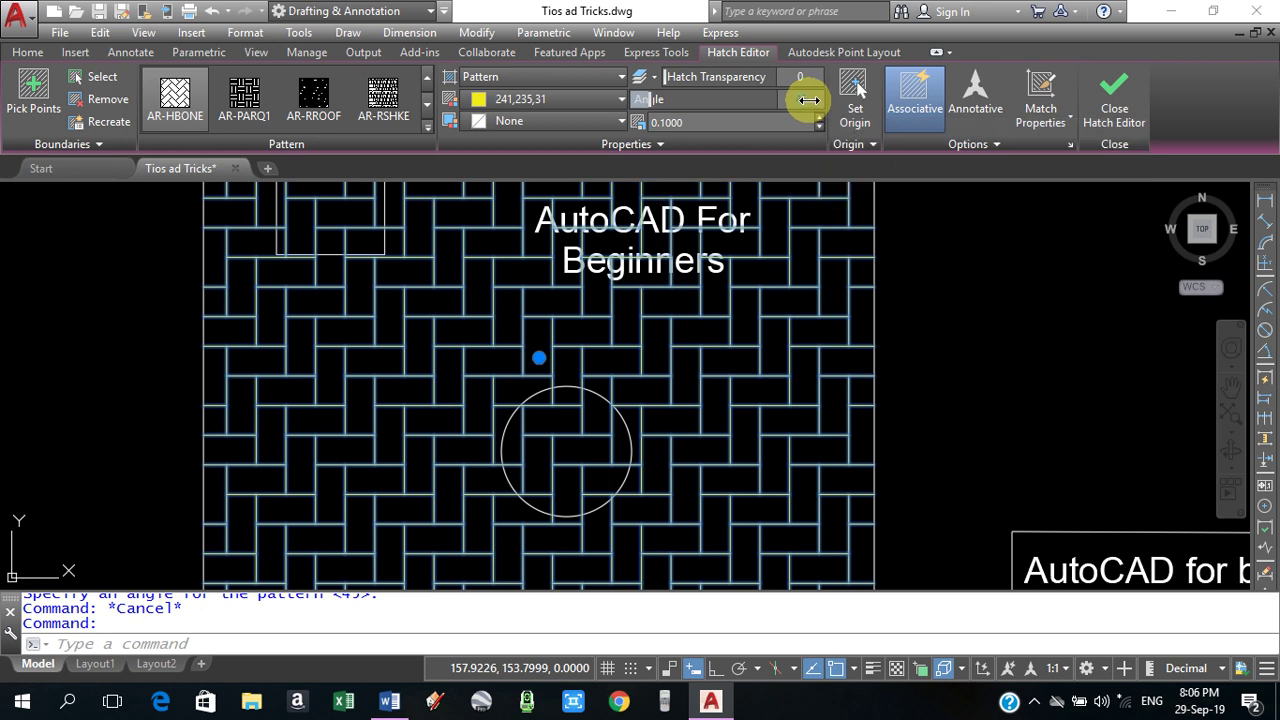
{"action": "left_click", "coordinate": [808, 99]}
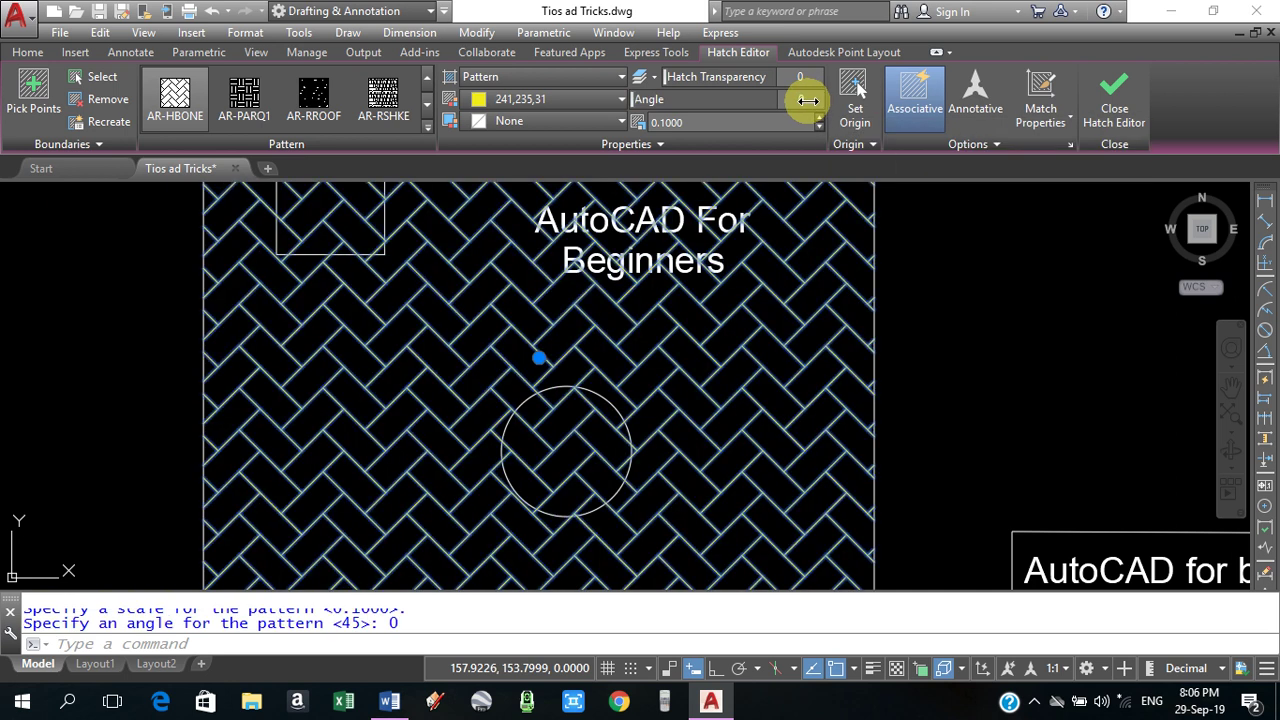
{"action": "key", "text": "Escape"}
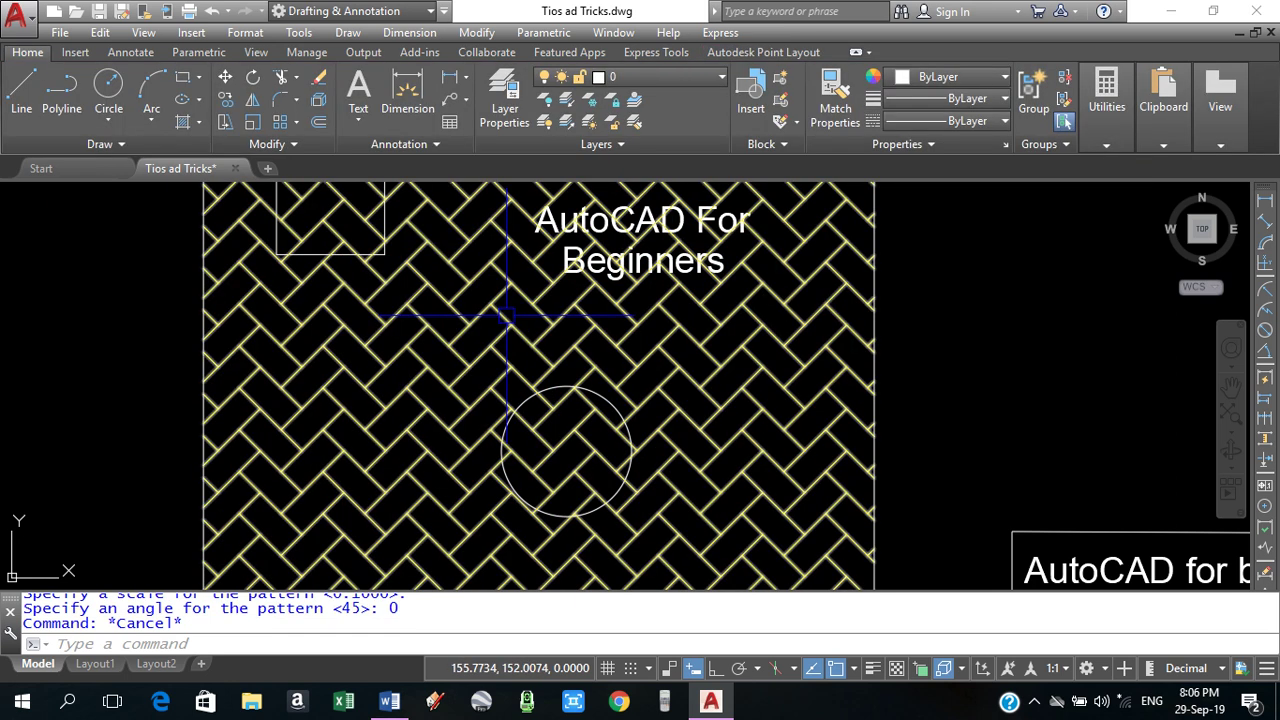
Examine the herringbone hatch across the large square, including the inner square, text and circle.
{"action": "scroll", "coordinate": [511, 328], "scroll_direction": "down", "scroll_amount": 4}
{"action": "scroll", "coordinate": [518, 357], "scroll_direction": "up", "scroll_amount": 2}
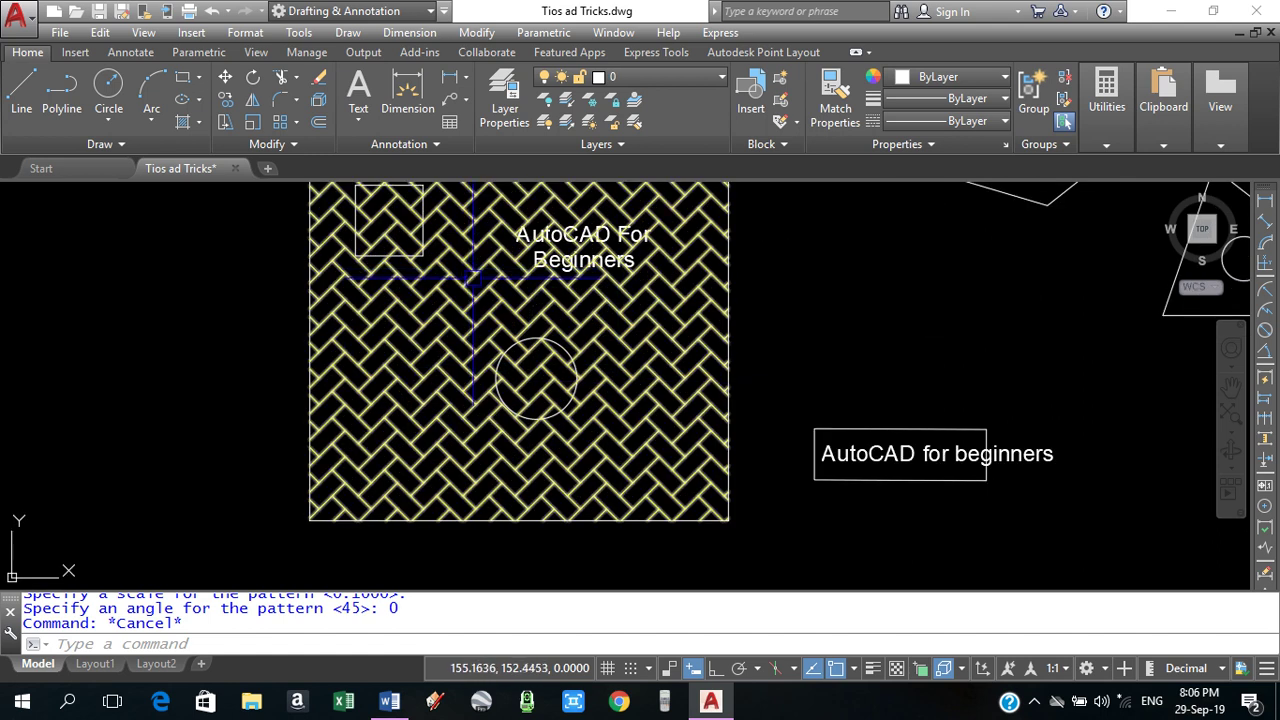
{"action": "scroll", "coordinate": [503, 332], "scroll_direction": "up", "scroll_amount": 4}
{"action": "scroll", "coordinate": [512, 288], "scroll_direction": "down", "scroll_amount": 4}
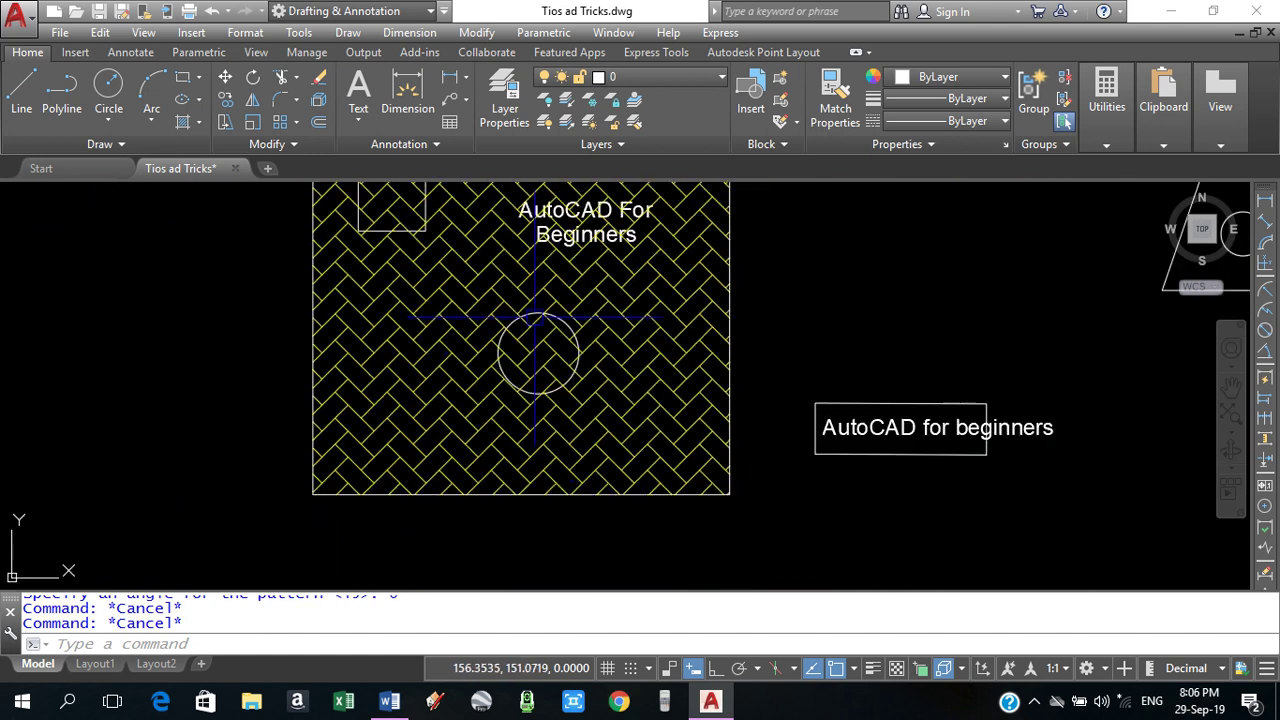
{"action": "left_click", "coordinate": [515, 300]}
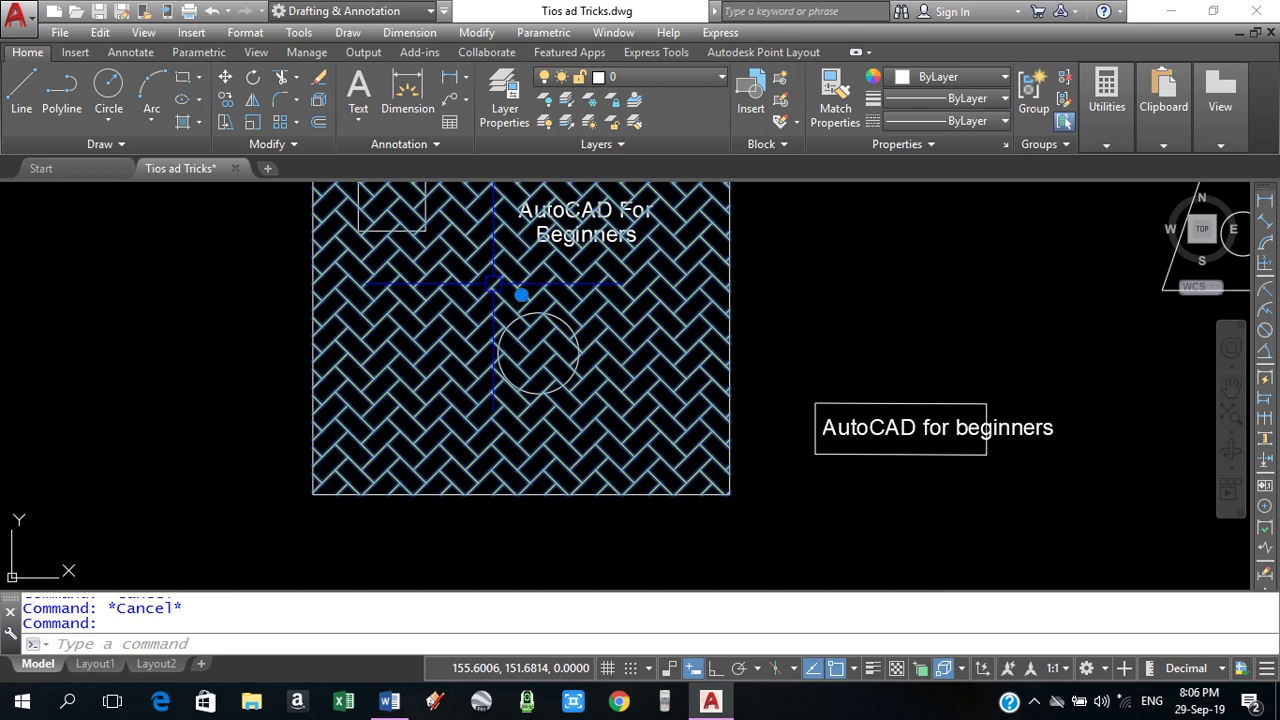
{"action": "key", "text": "Escape"}
{"action": "scroll", "coordinate": [497, 348], "scroll_direction": "down", "scroll_amount": 2}
{"action": "scroll", "coordinate": [491, 334], "scroll_direction": "down", "scroll_amount": 2}
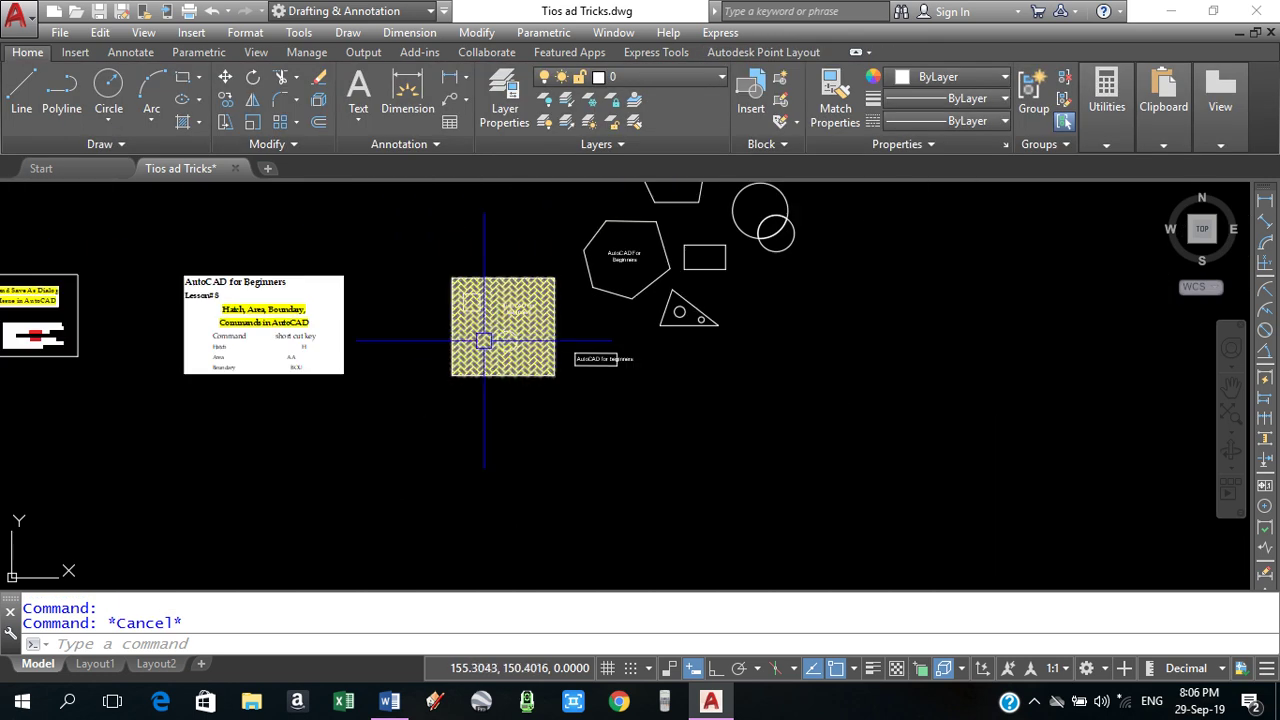
Review the lesson's list of commands and shortcut keys, and look over the practice shapes beside the hatched square.
{"action": "scroll", "coordinate": [223, 488], "scroll_direction": "up", "scroll_amount": 5}
{"action": "middle_click_drag", "start_coordinate": [223, 488], "coordinate": [327, 447]}
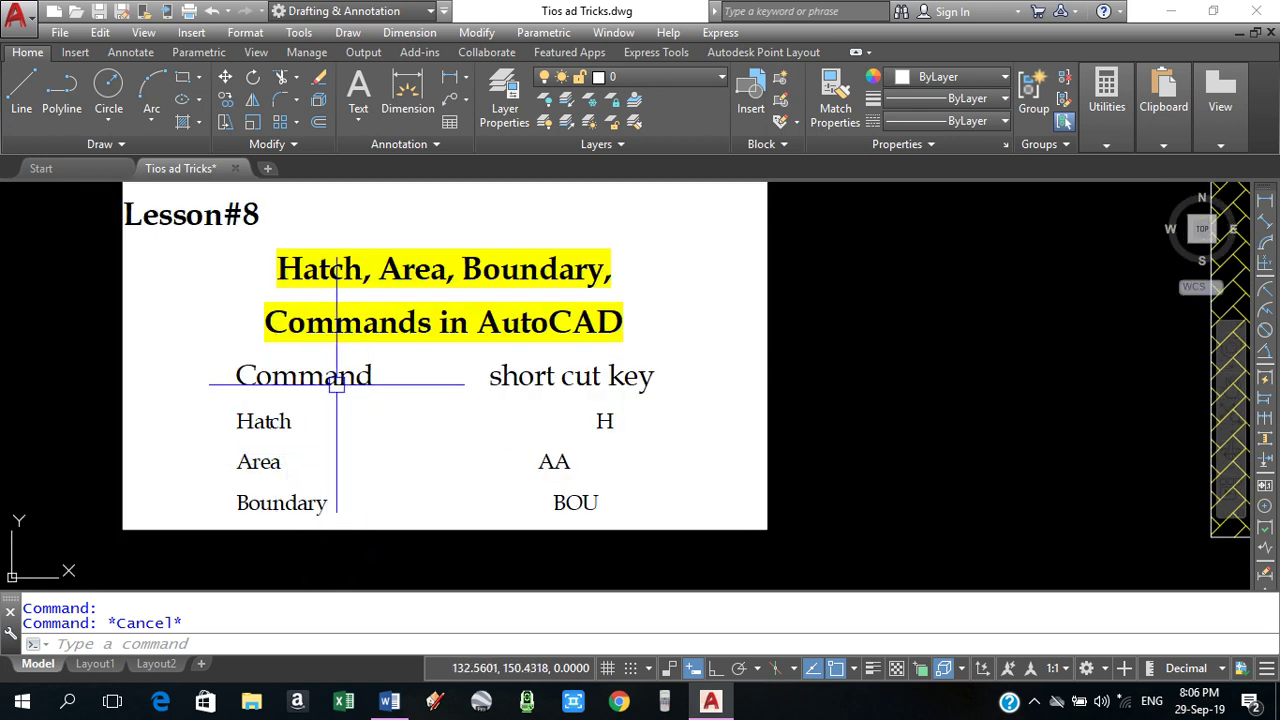
{"action": "scroll", "coordinate": [337, 371], "scroll_direction": "down", "scroll_amount": 4}
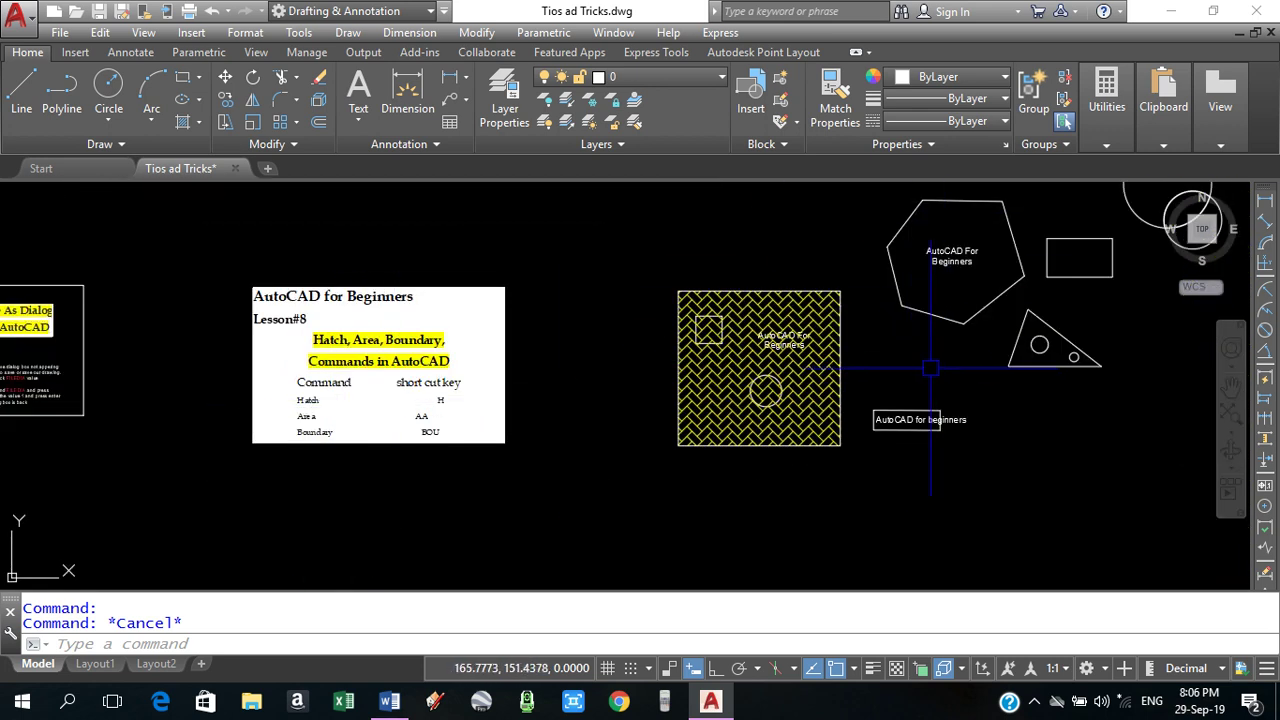
{"action": "middle_click_drag", "start_coordinate": [922, 364], "coordinate": [708, 387]}
{"action": "scroll", "coordinate": [731, 315], "scroll_direction": "up", "scroll_amount": 3}
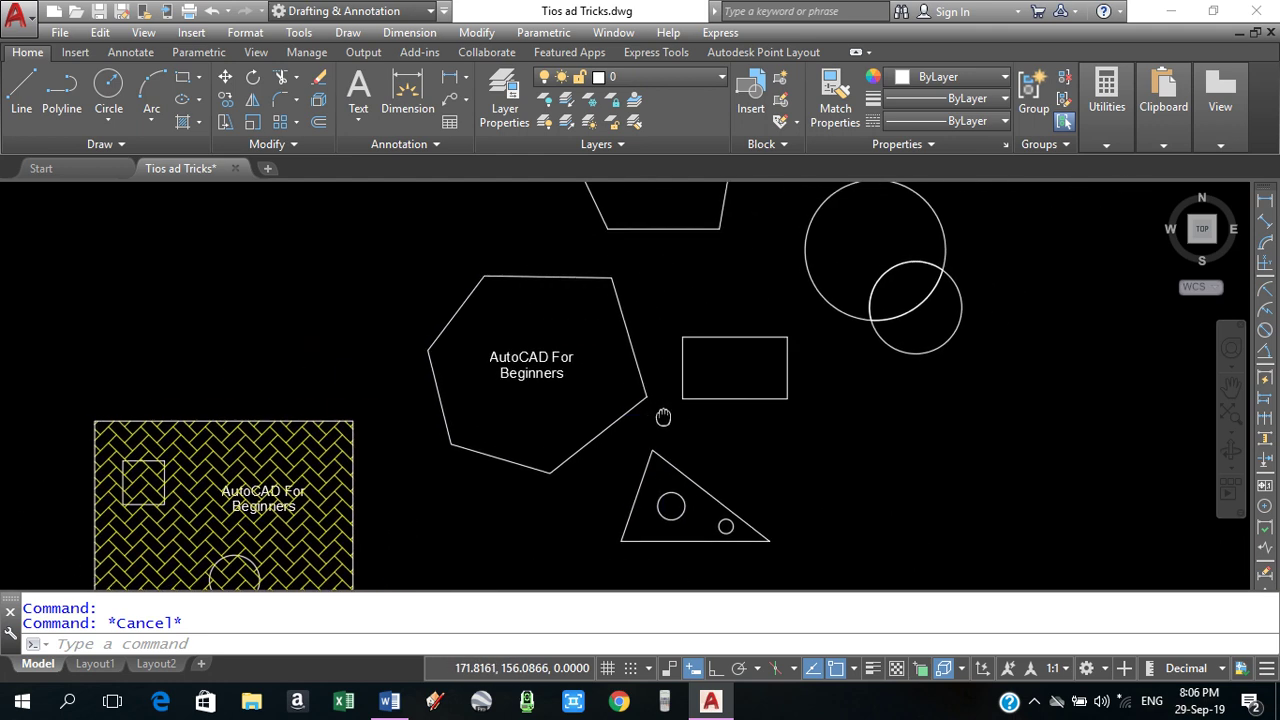
{"action": "middle_click_drag", "start_coordinate": [757, 309], "coordinate": [722, 383]}
{"action": "scroll", "coordinate": [722, 383], "scroll_direction": "down", "scroll_amount": 2}
{"action": "middle_click_drag", "start_coordinate": [714, 428], "coordinate": [702, 376]}
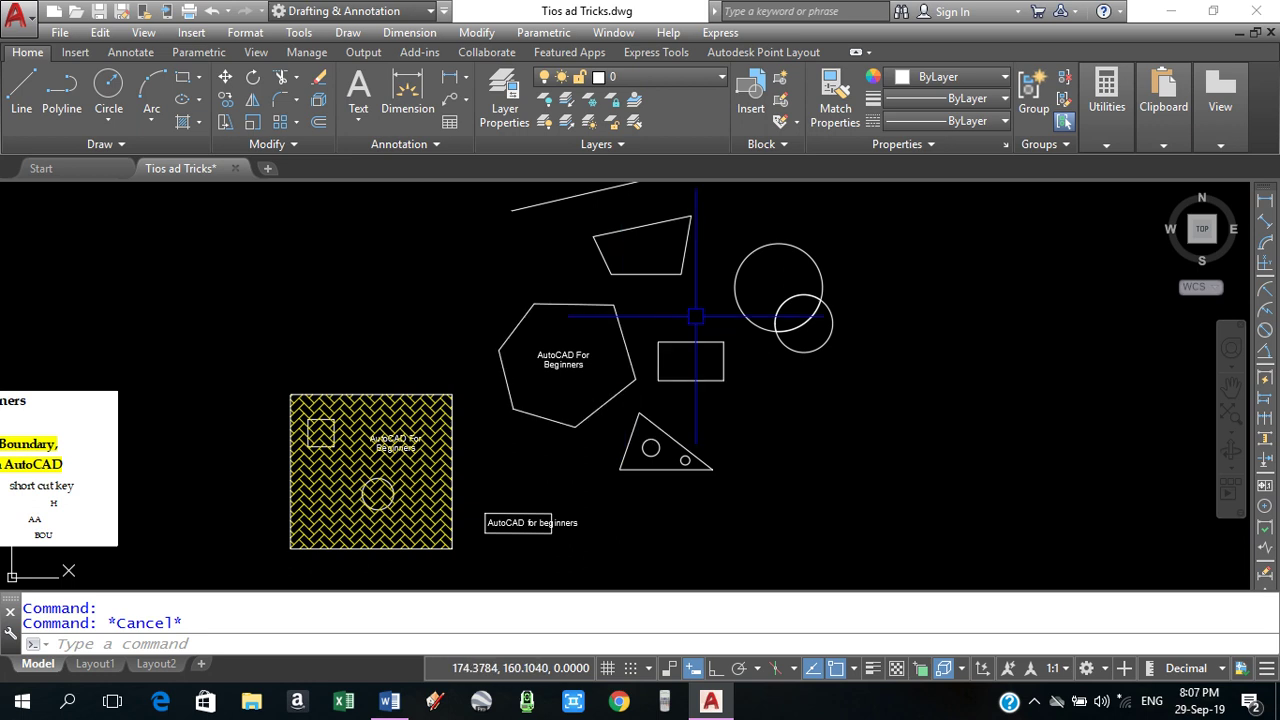
Measure the area enclosed by the large open shape by specifying its five endpoints in order with the Area command.
{"action": "type", "text": "aa"}
{"action": "key", "text": "Return"}
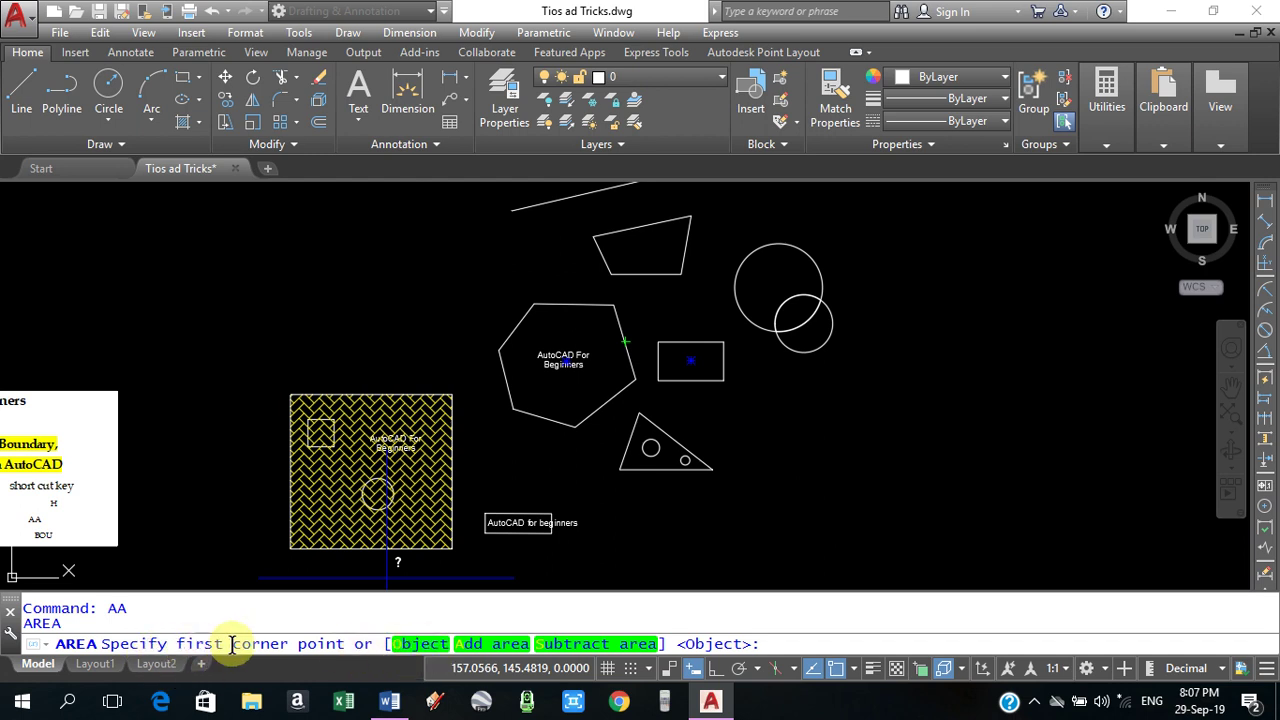
{"action": "scroll", "coordinate": [579, 289], "scroll_direction": "up", "scroll_amount": 5}
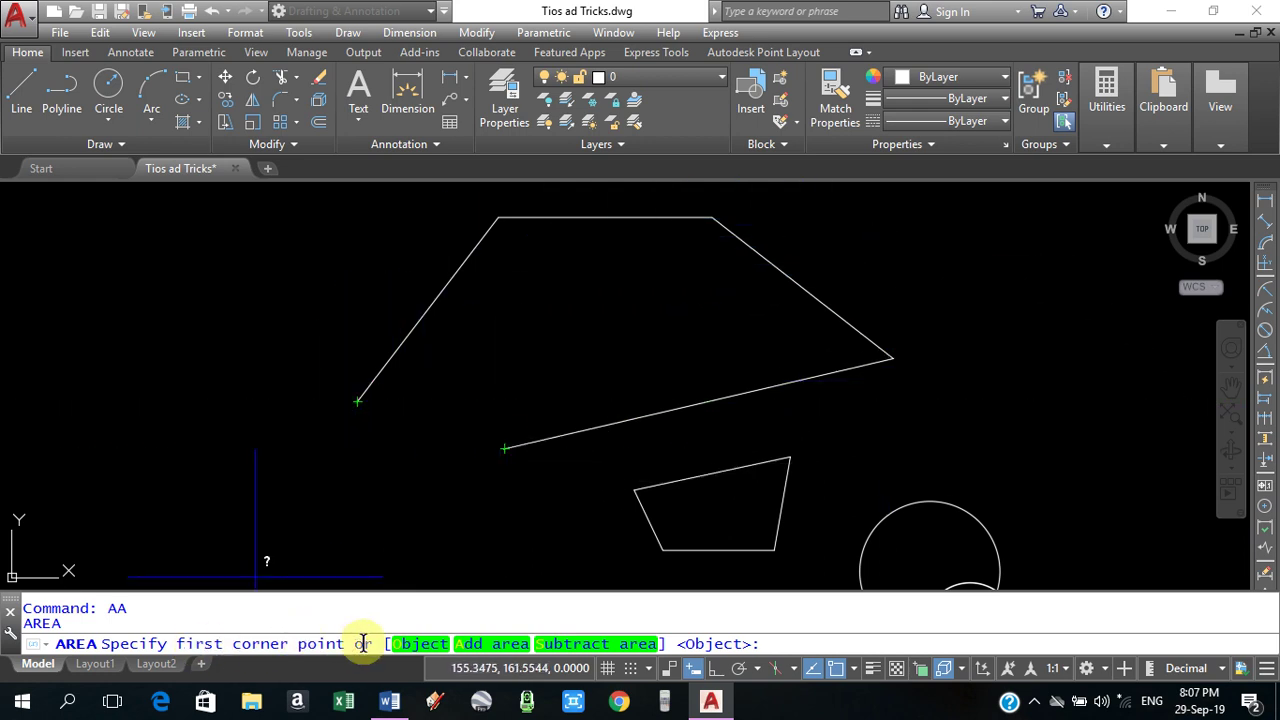
{"action": "left_click", "coordinate": [357, 400]}
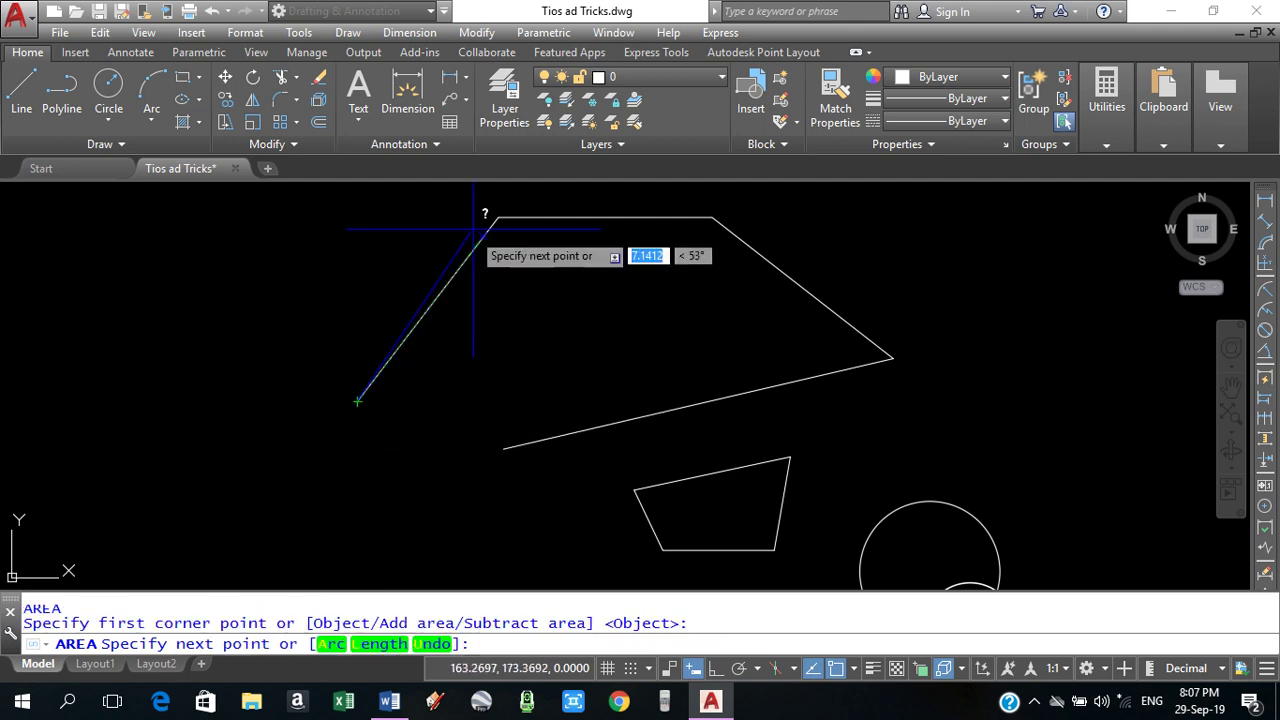
{"action": "left_click", "coordinate": [497, 217]}
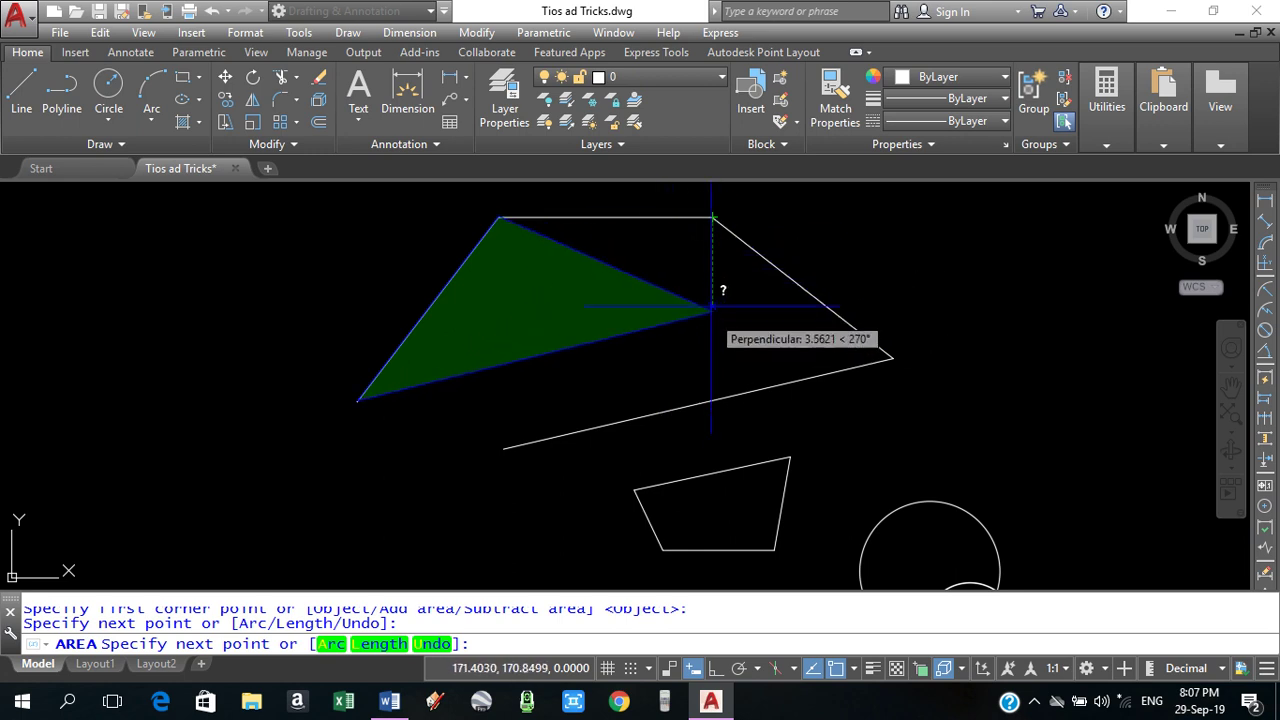
{"action": "left_click", "coordinate": [712, 217]}
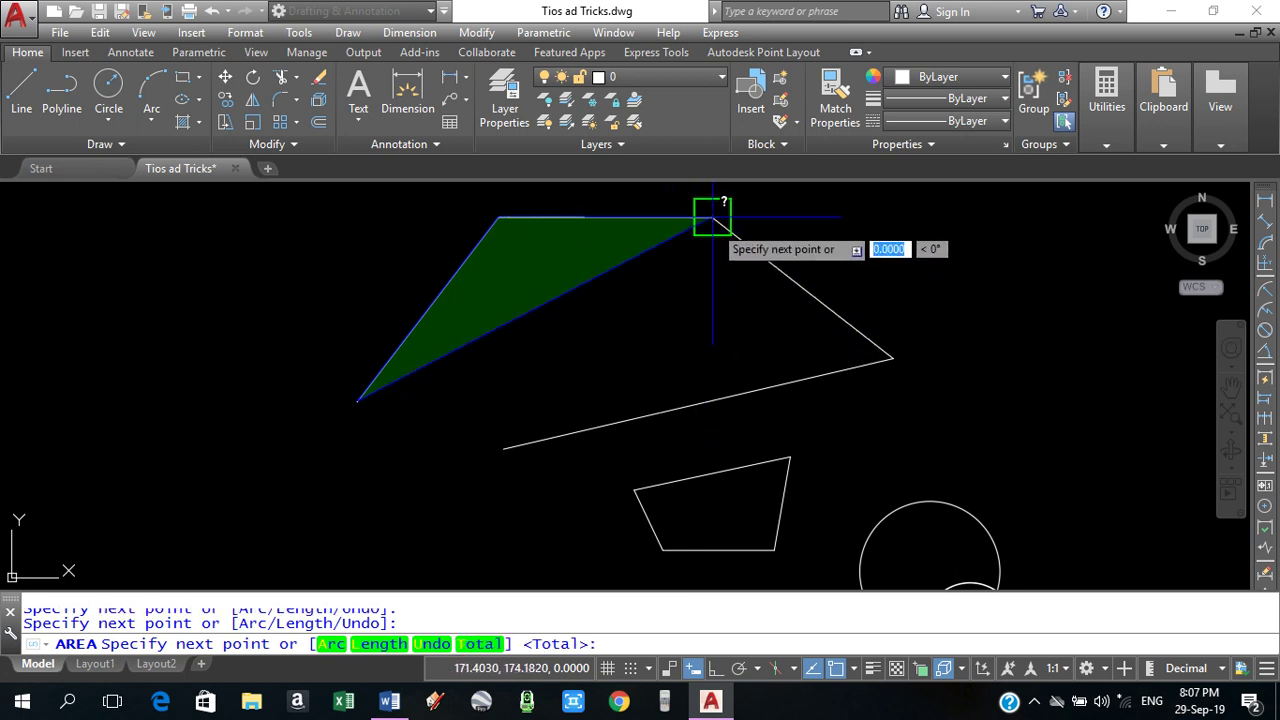
{"action": "left_click", "coordinate": [892, 357]}
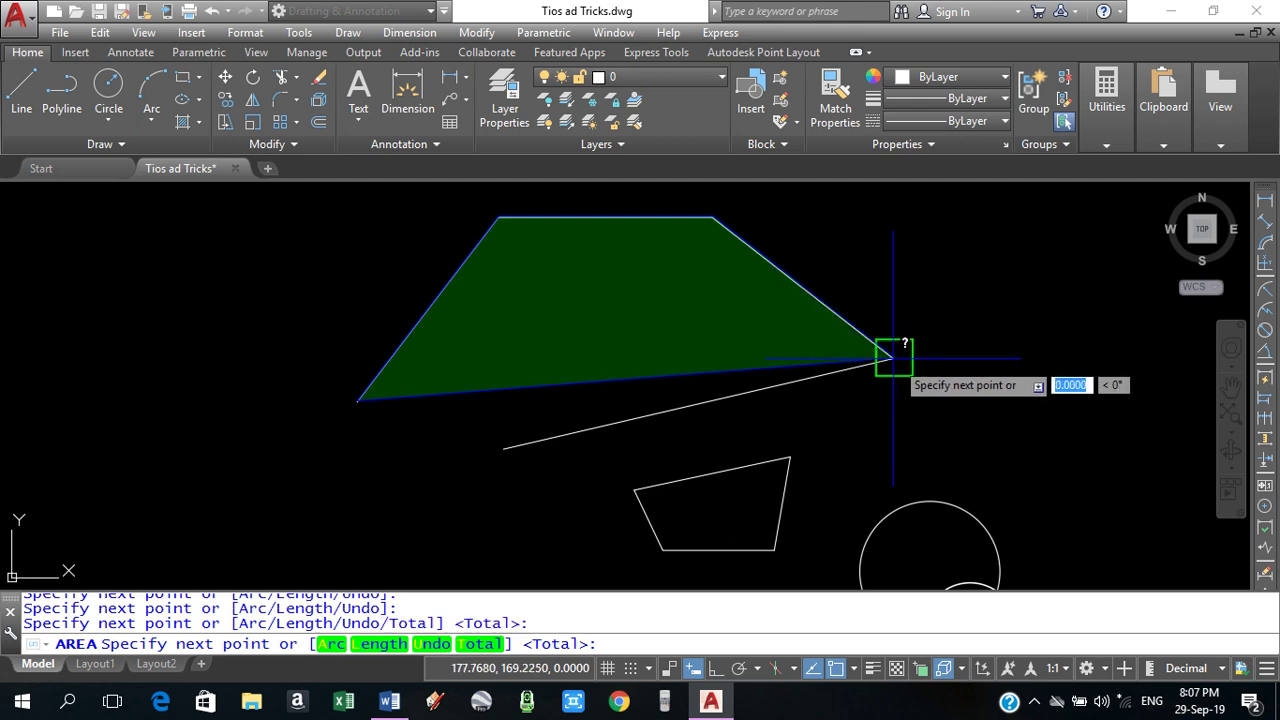
{"action": "left_click", "coordinate": [504, 448]}
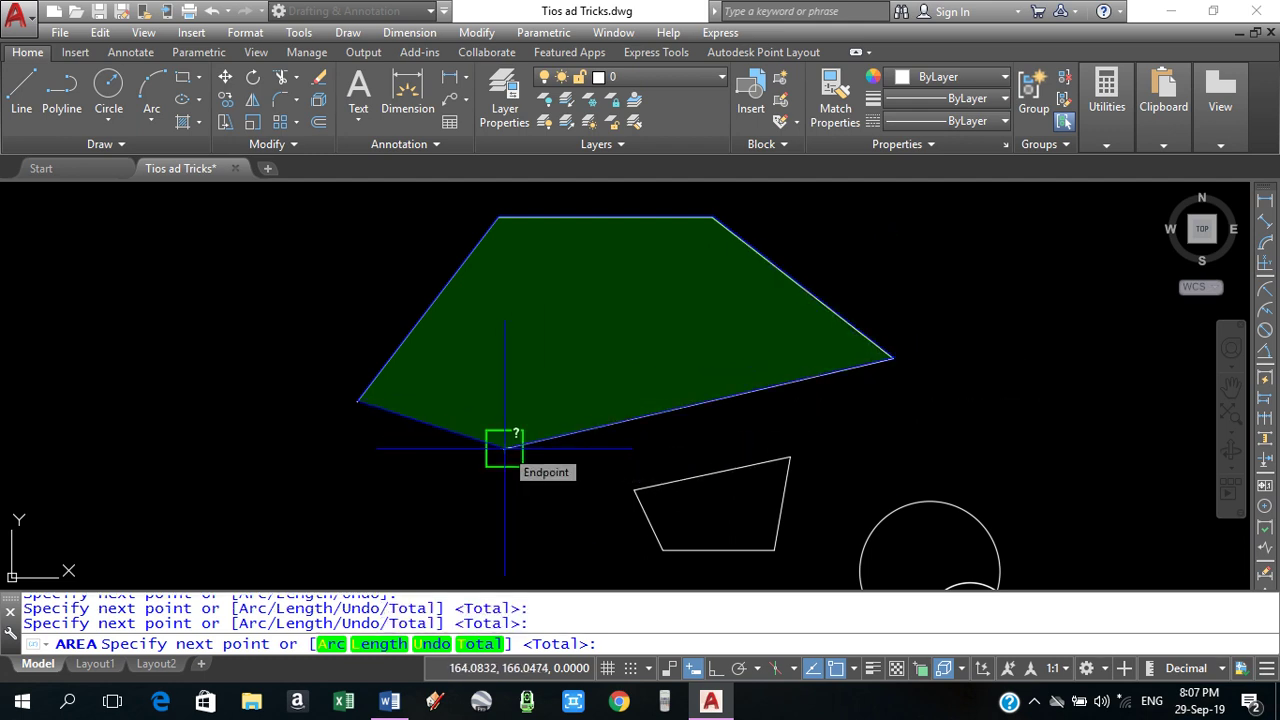
{"action": "key", "text": "Return"}
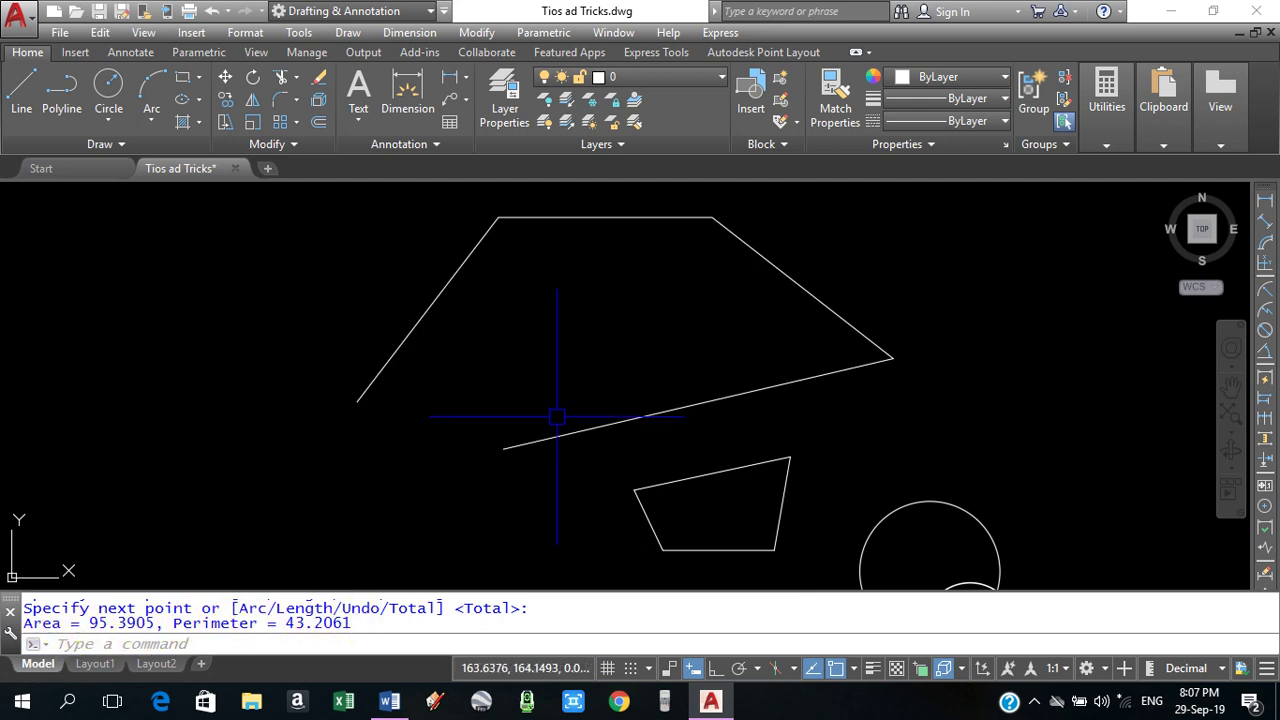
Measure the area of the closed hexagon containing the text, using the Area command's Object option.
{"action": "mouse_move", "coordinate": [699, 531]}
{"action": "middle_mouse_down"}
{"action": "mouse_move", "coordinate": [594, 389]}
{"action": "mouse_move", "coordinate": [582, 279]}
{"action": "middle_mouse_up"}
{"action": "middle_click_drag", "start_coordinate": [493, 467], "coordinate": [548, 409]}
{"action": "scroll", "coordinate": [538, 398], "scroll_direction": "up", "scroll_amount": 2}
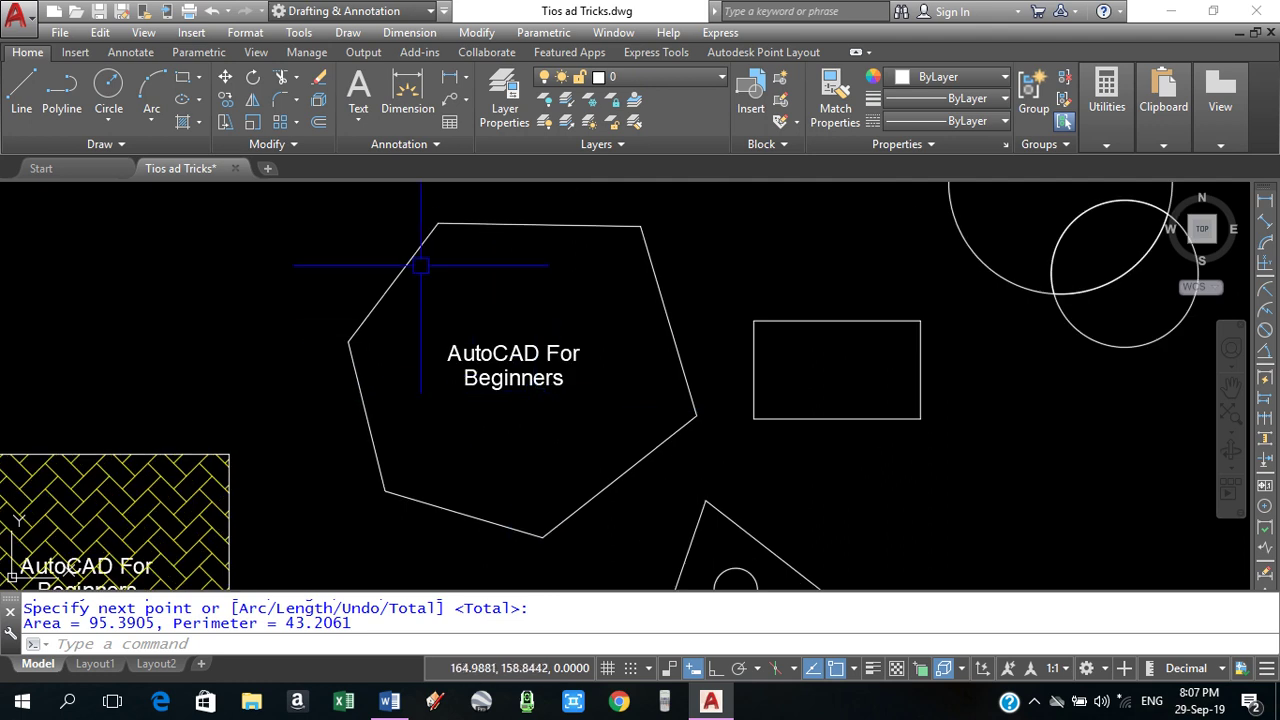
{"action": "left_click", "coordinate": [662, 300]}
{"action": "key", "text": "Escape"}
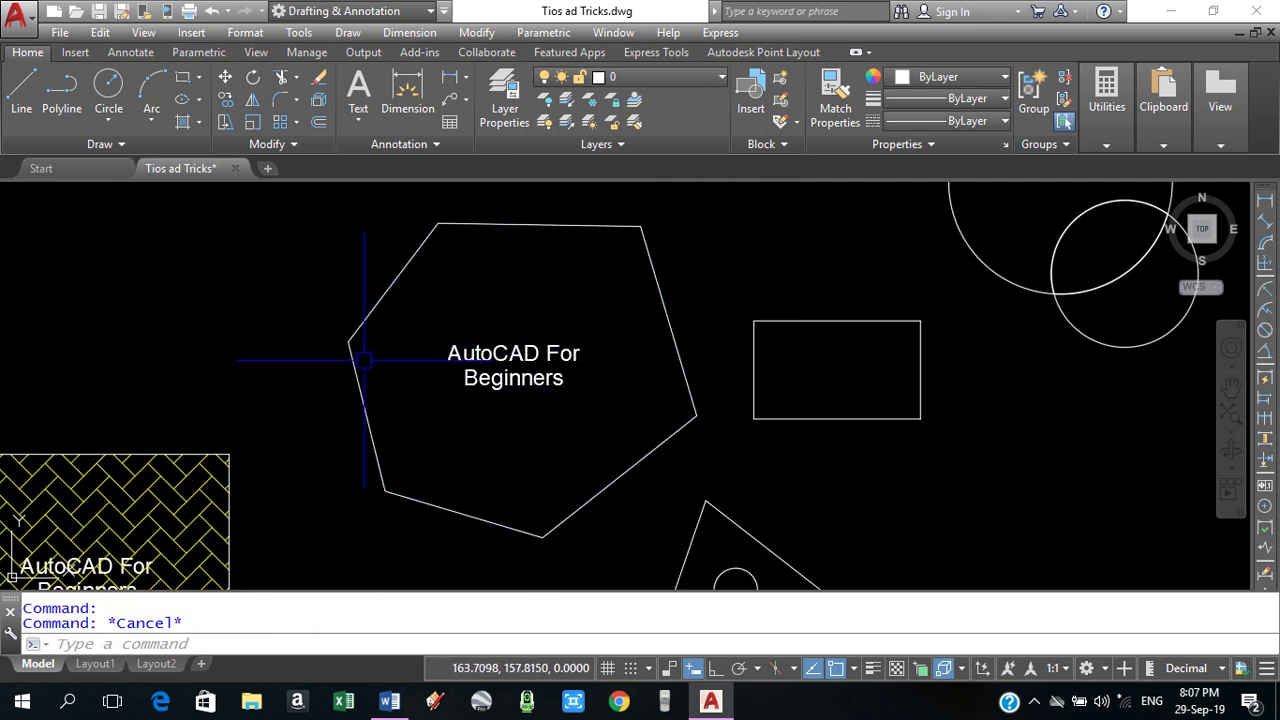
{"action": "mouse_move", "coordinate": [578, 353]}
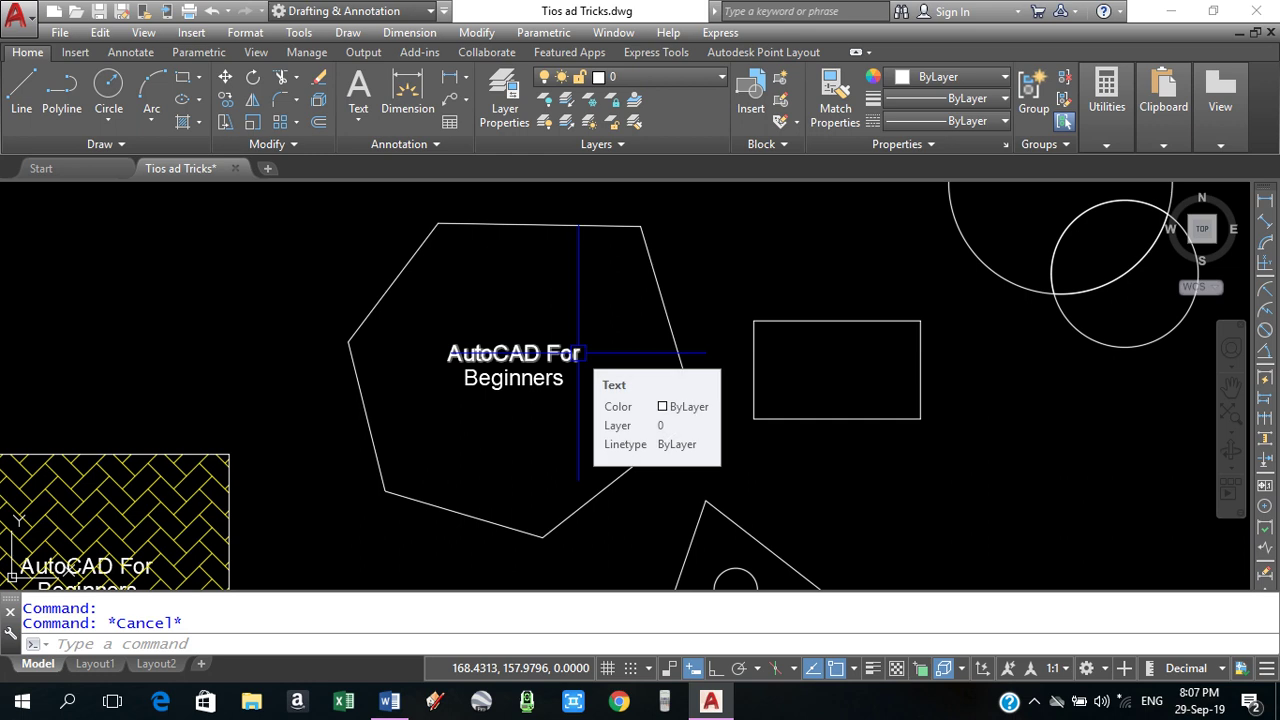
{"action": "type", "text": "AA"}
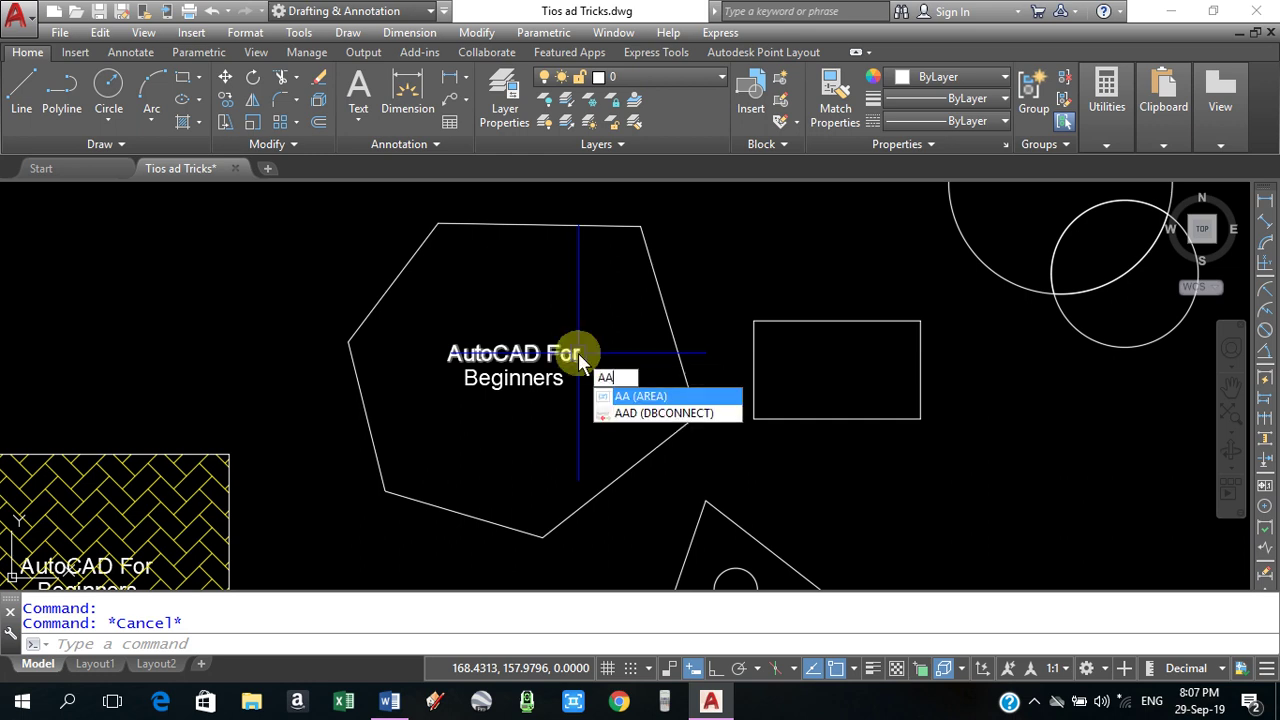
{"action": "key", "text": "Return"}
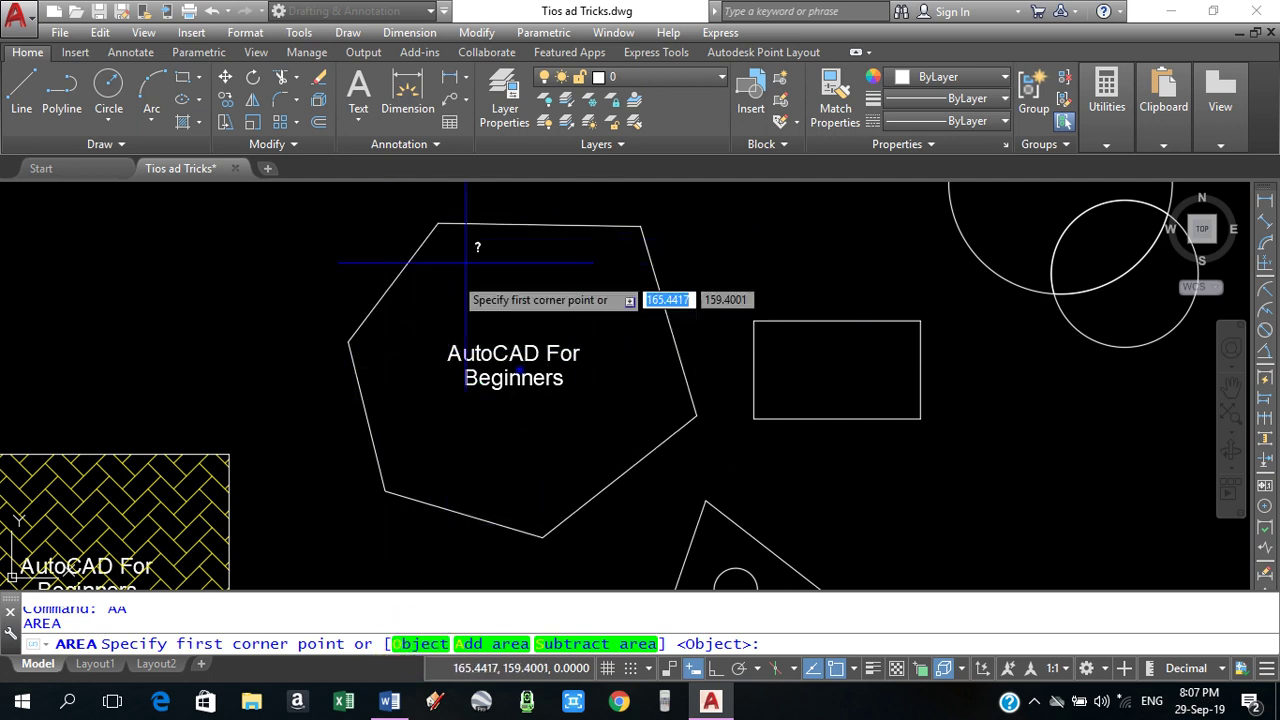
{"action": "left_click", "coordinate": [420, 644]}
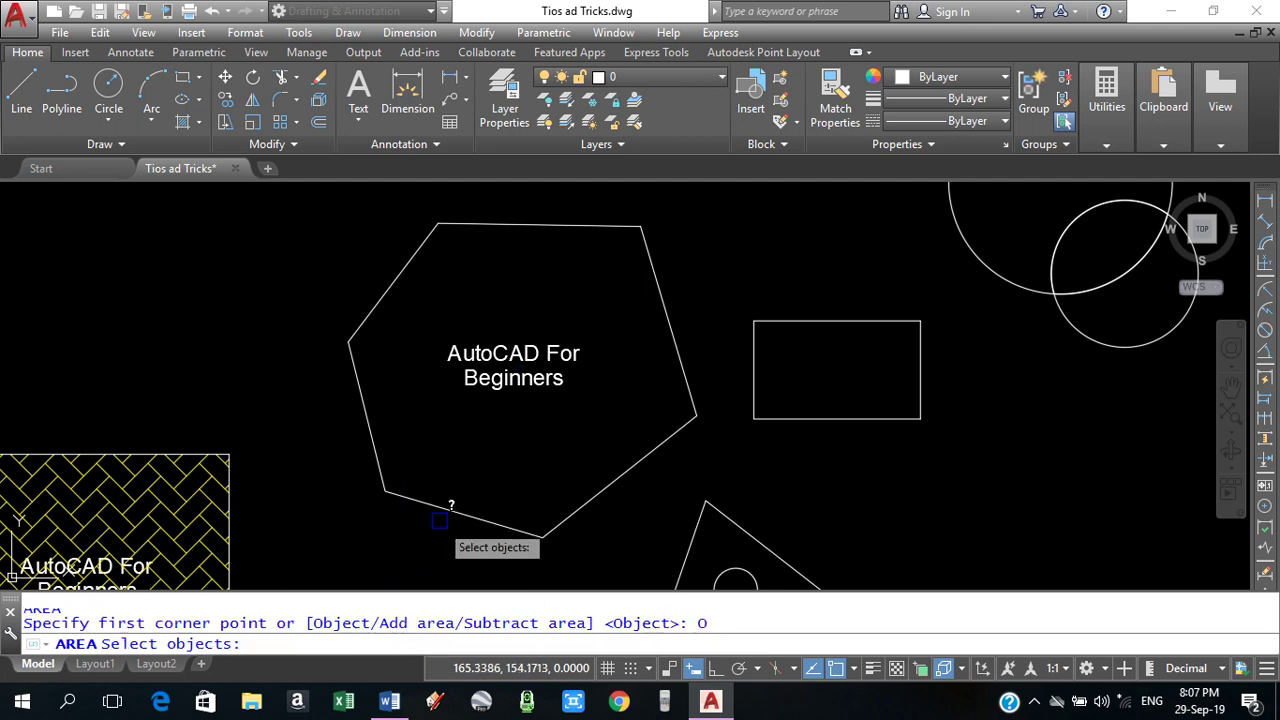
{"action": "left_click", "coordinate": [441, 508]}
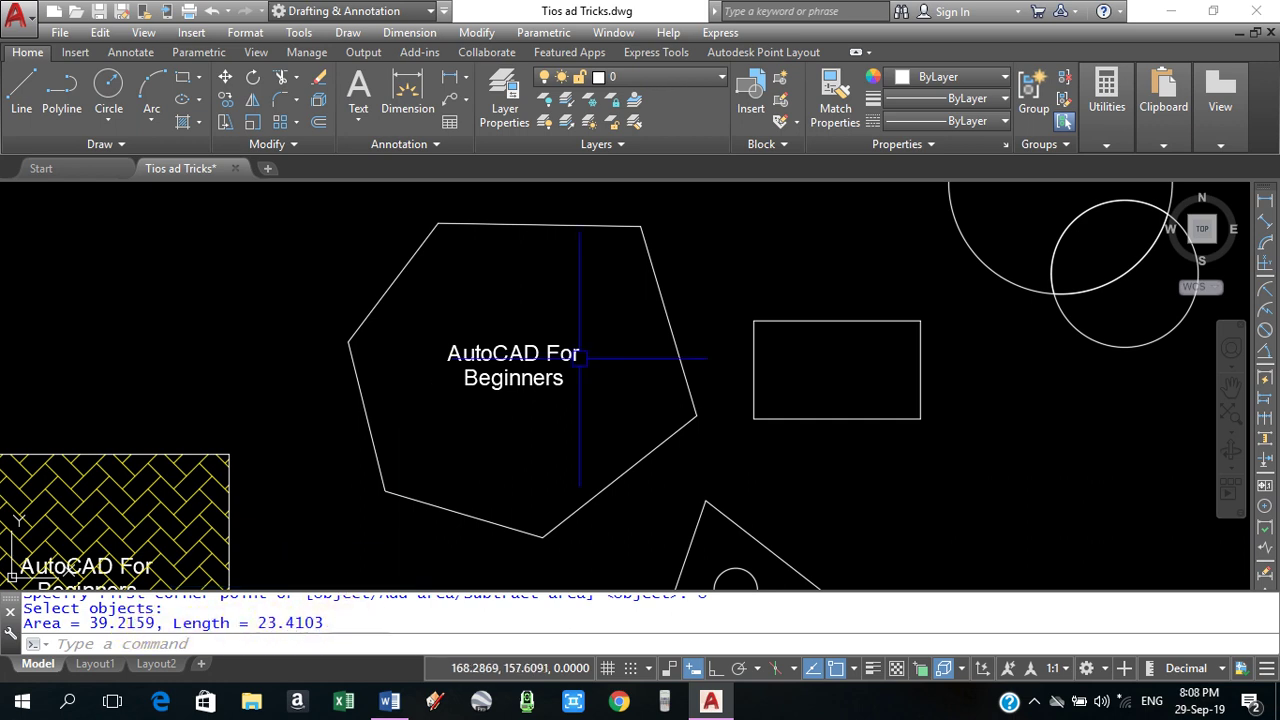
Look over the hexagon, rectangle and triangle, and measure the hexagon again as a single object with the Area command.
{"action": "scroll", "coordinate": [645, 283], "scroll_direction": "down", "scroll_amount": 2}
{"action": "scroll", "coordinate": [666, 363], "scroll_direction": "up", "scroll_amount": 2}
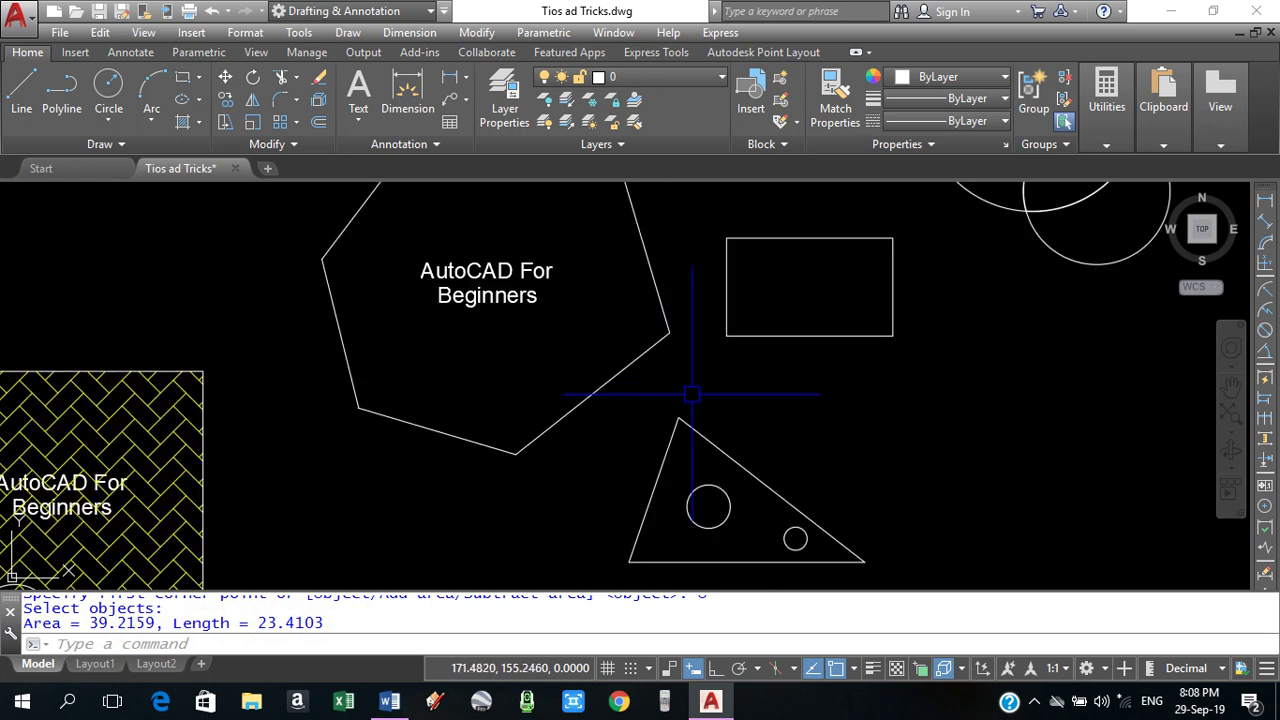
{"action": "scroll", "coordinate": [665, 340], "scroll_direction": "down", "scroll_amount": 2}
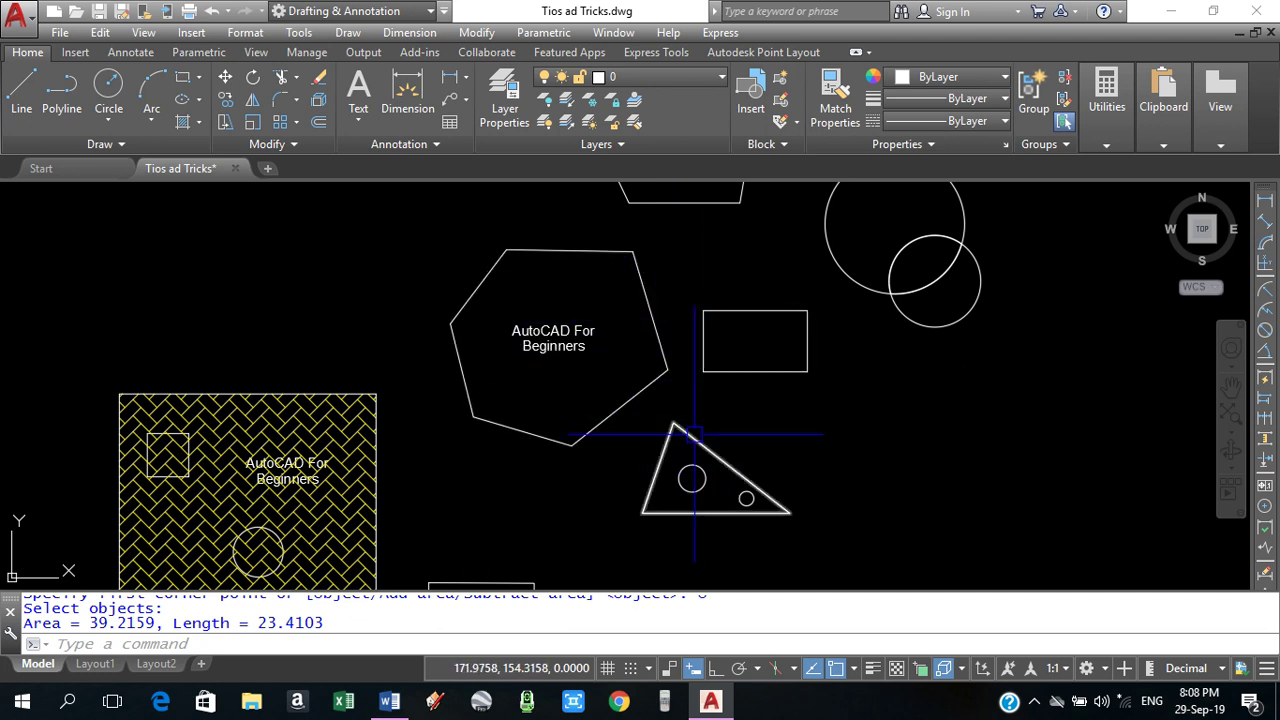
{"action": "mouse_move", "coordinate": [655, 383]}
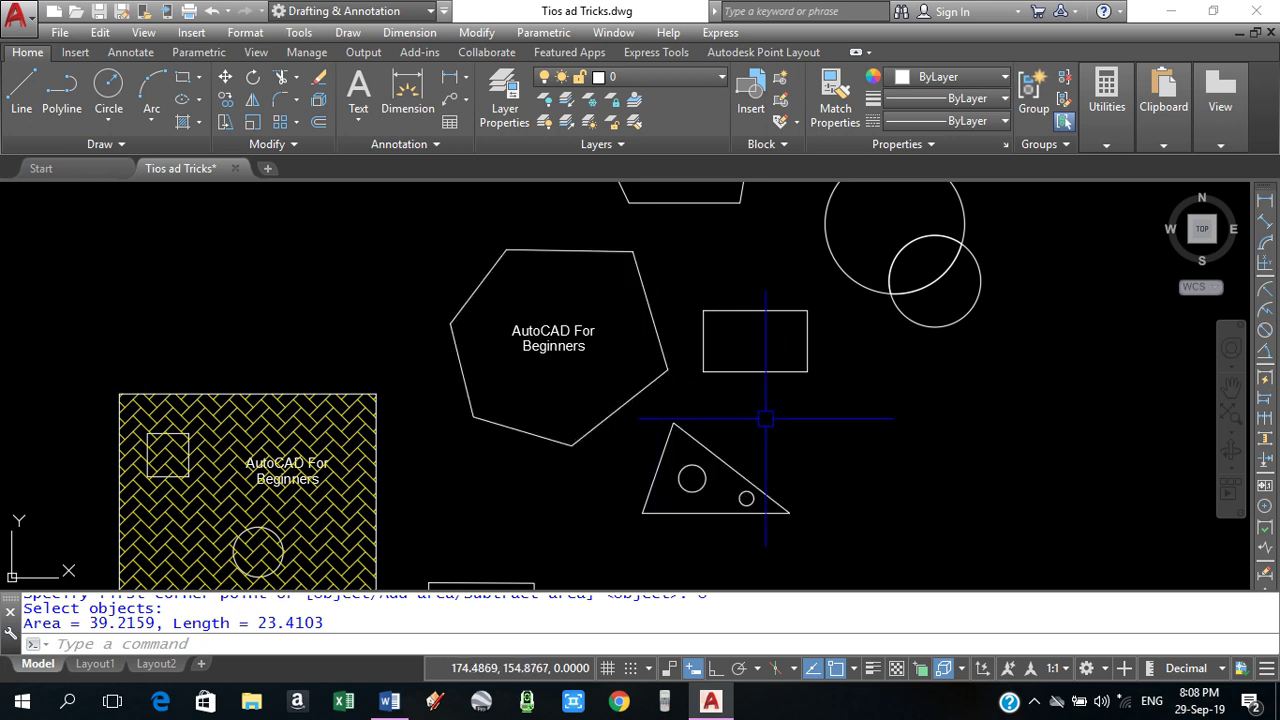
{"action": "key", "text": "Return"}
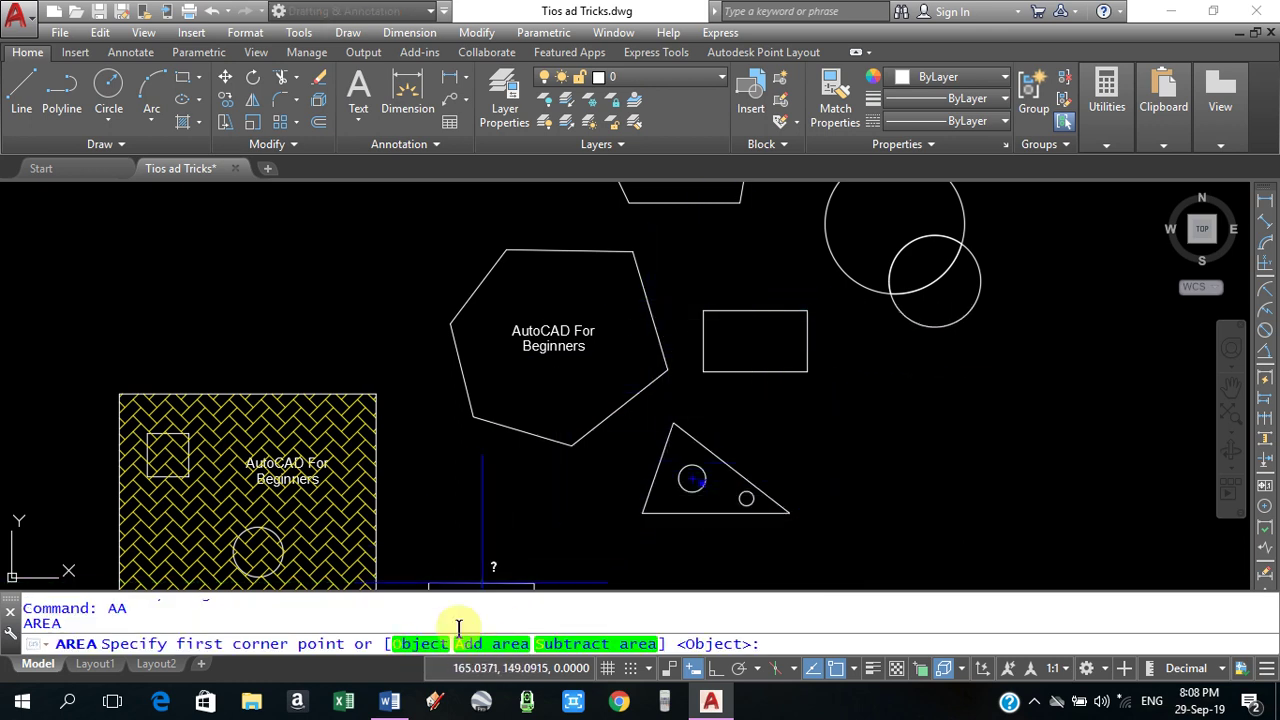
{"action": "left_click", "coordinate": [418, 645]}
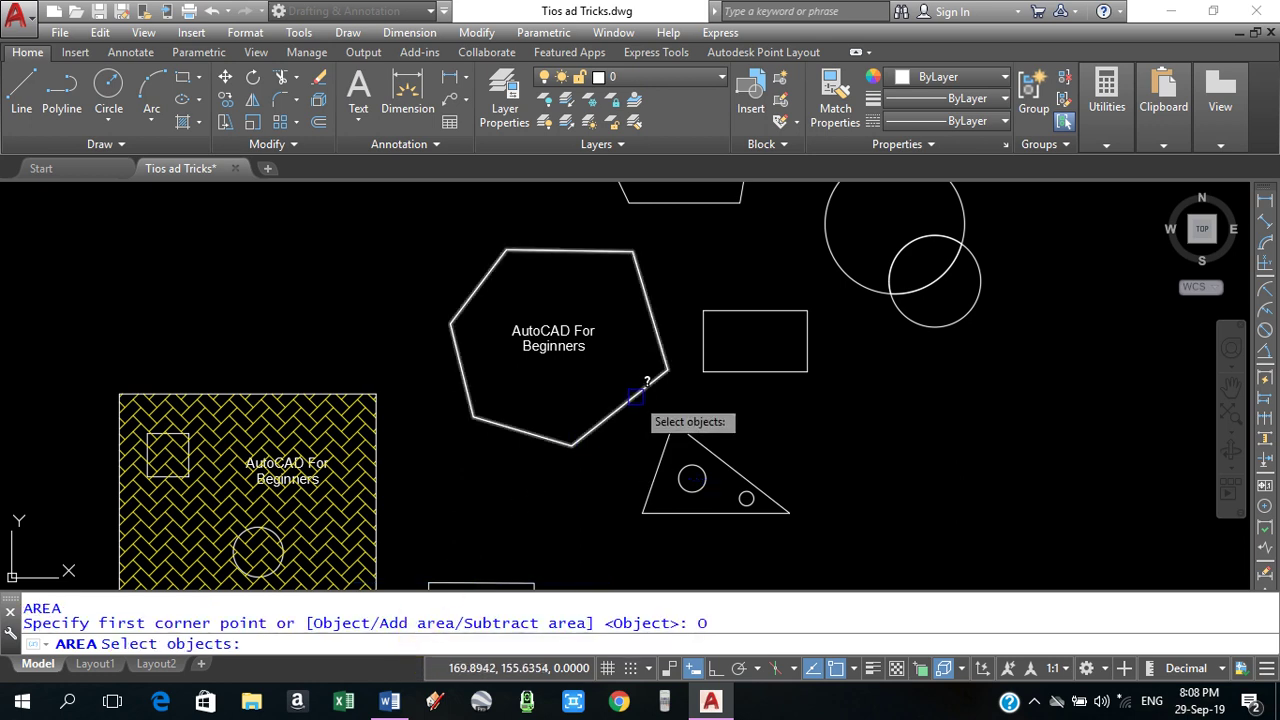
{"action": "left_click", "coordinate": [634, 397]}
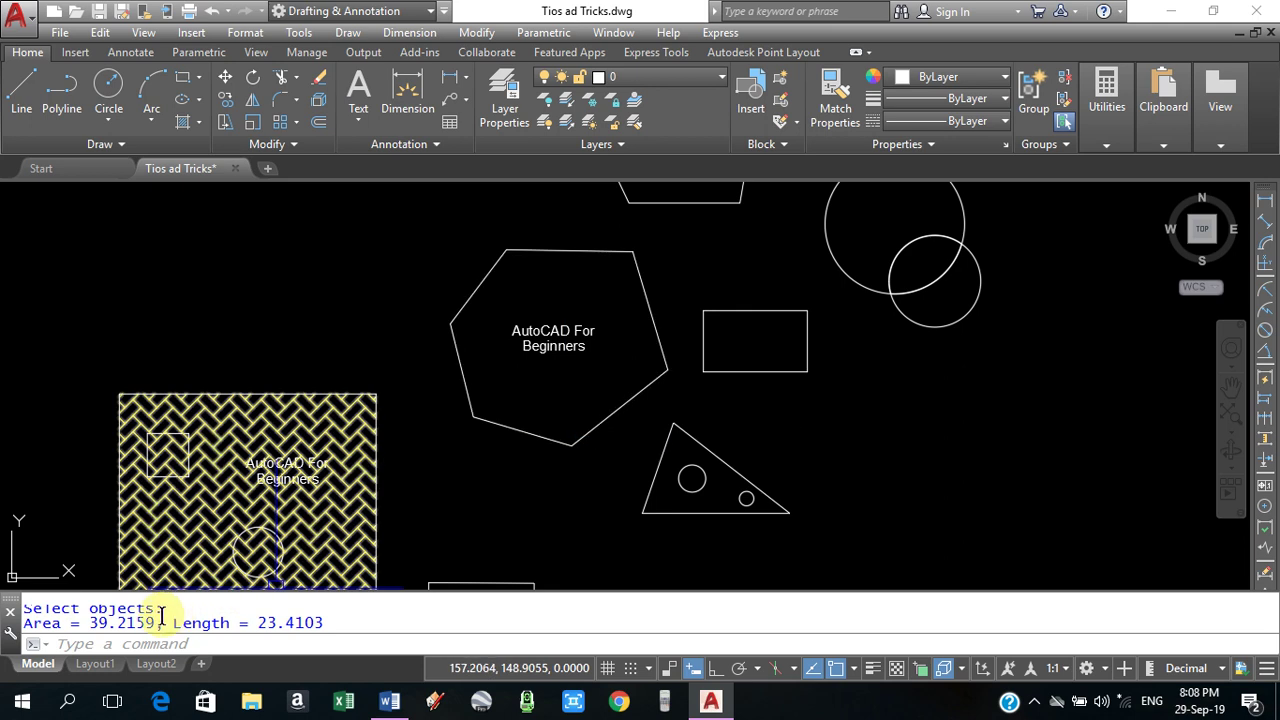
{"action": "key", "text": "Escape"}
Add up the areas of the hexagon, rectangle and triangle as objects in Add area mode, and exit the Area command.
{"action": "key", "text": "Return"}
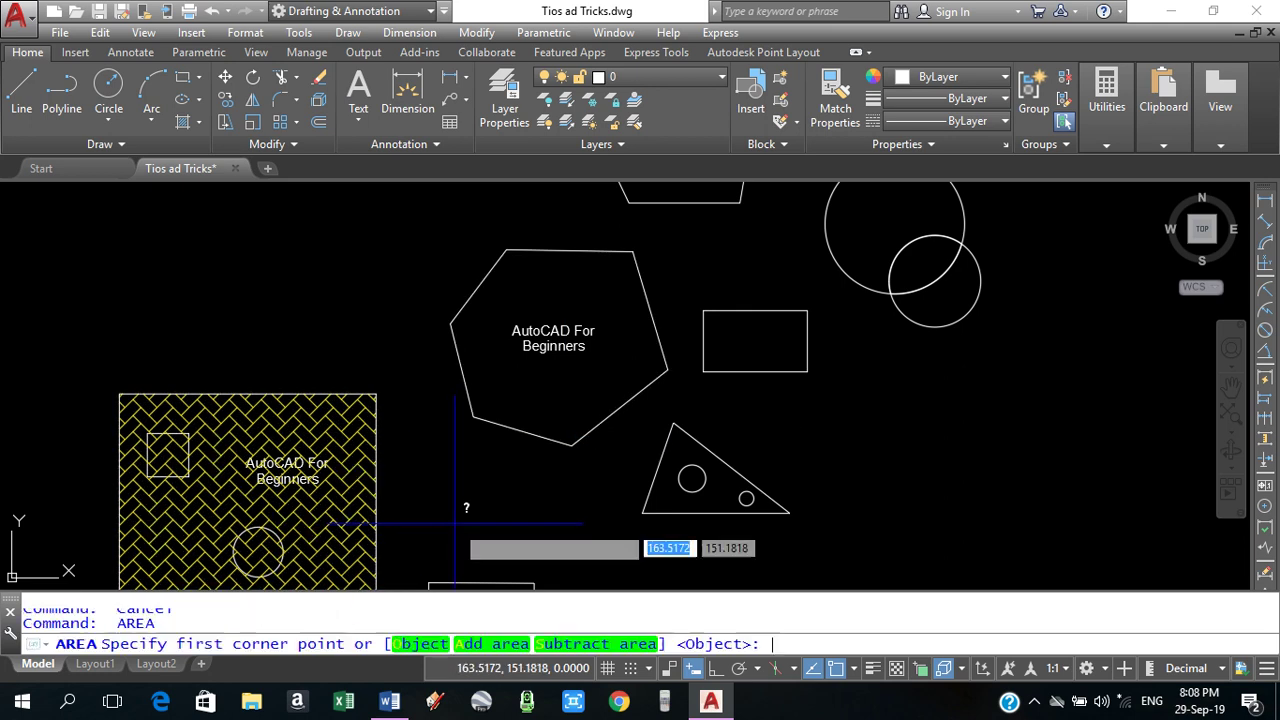
{"action": "left_click", "coordinate": [478, 645]}
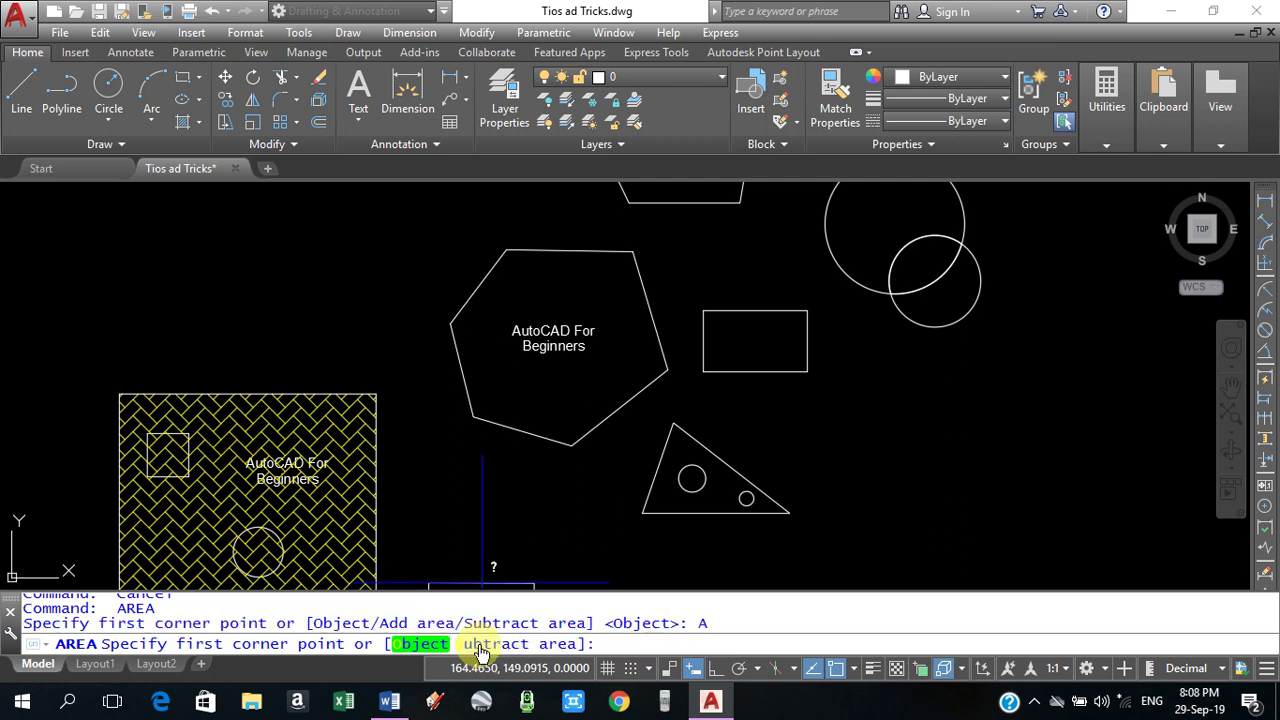
{"action": "left_click", "coordinate": [425, 651]}
{"action": "left_click", "coordinate": [620, 409]}
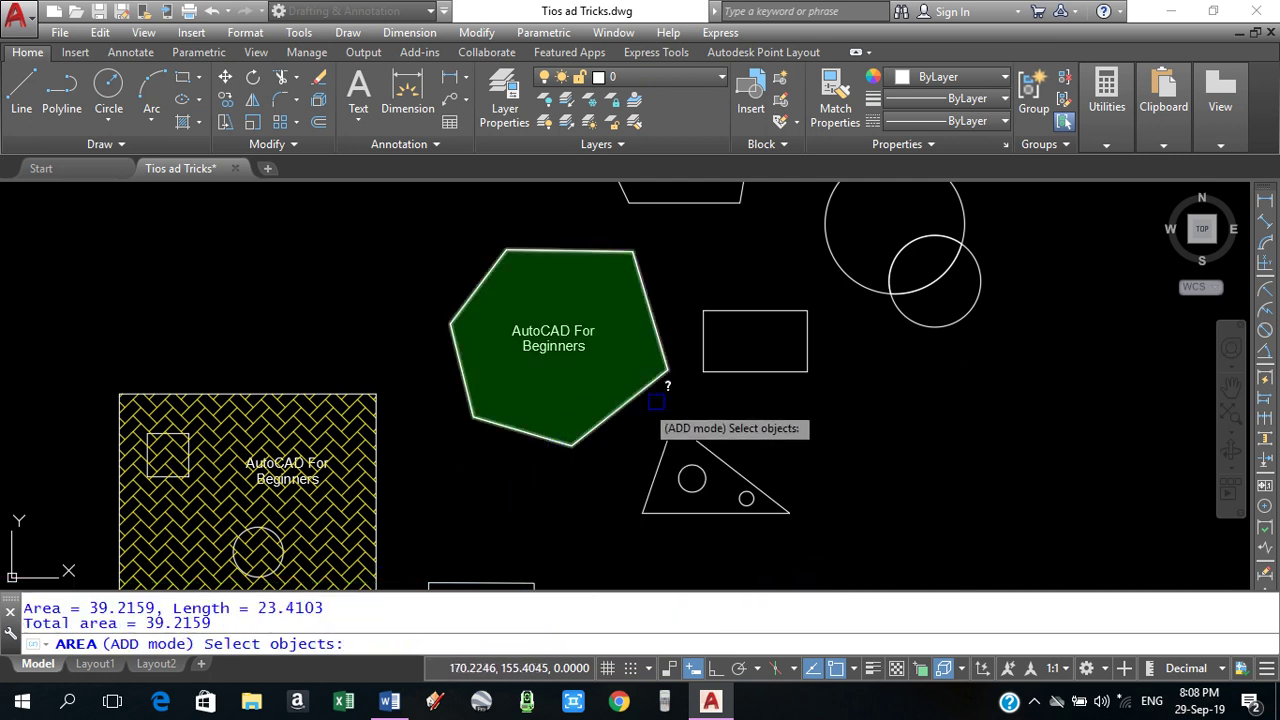
{"action": "left_click", "coordinate": [735, 373]}
{"action": "left_click", "coordinate": [732, 468]}
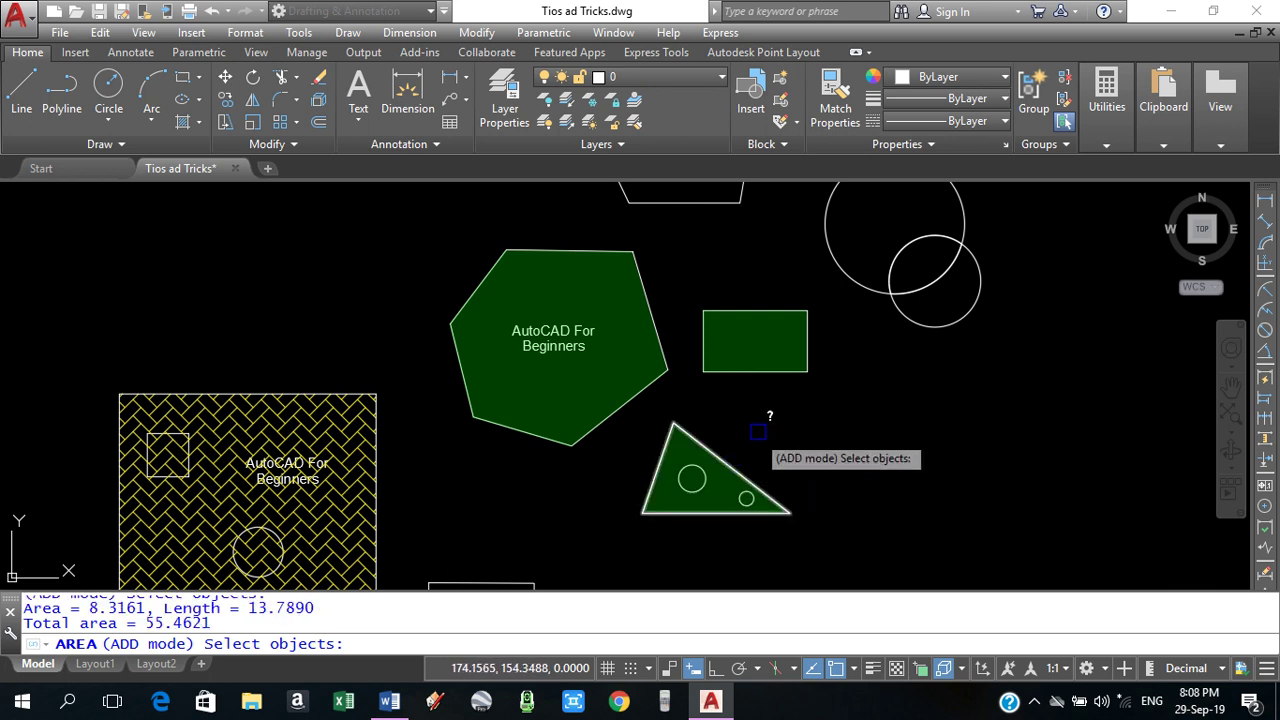
{"action": "key", "text": "Return"}
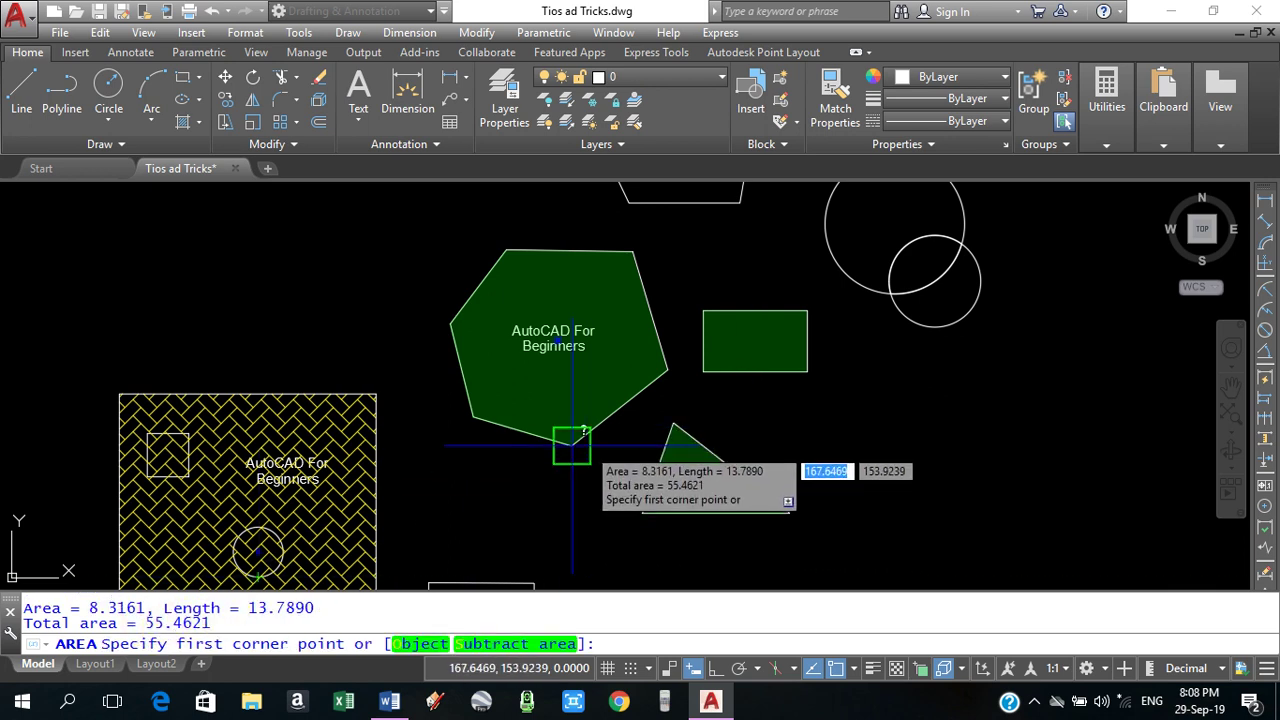
{"action": "key", "text": "Escape"}
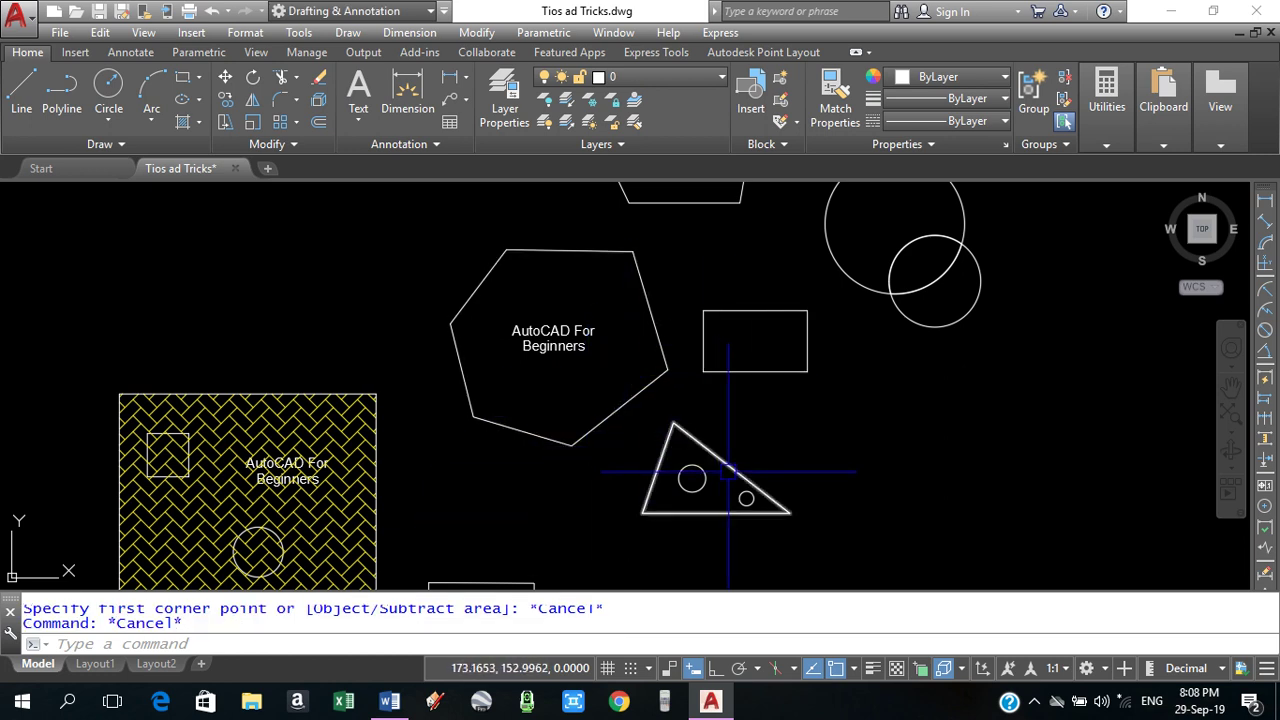
Repeat the Add area measurement on the hexagon, rectangle and triangle as objects, and finish with their total area.
{"action": "type", "text": "AA"}
{"action": "key", "text": "Return"}
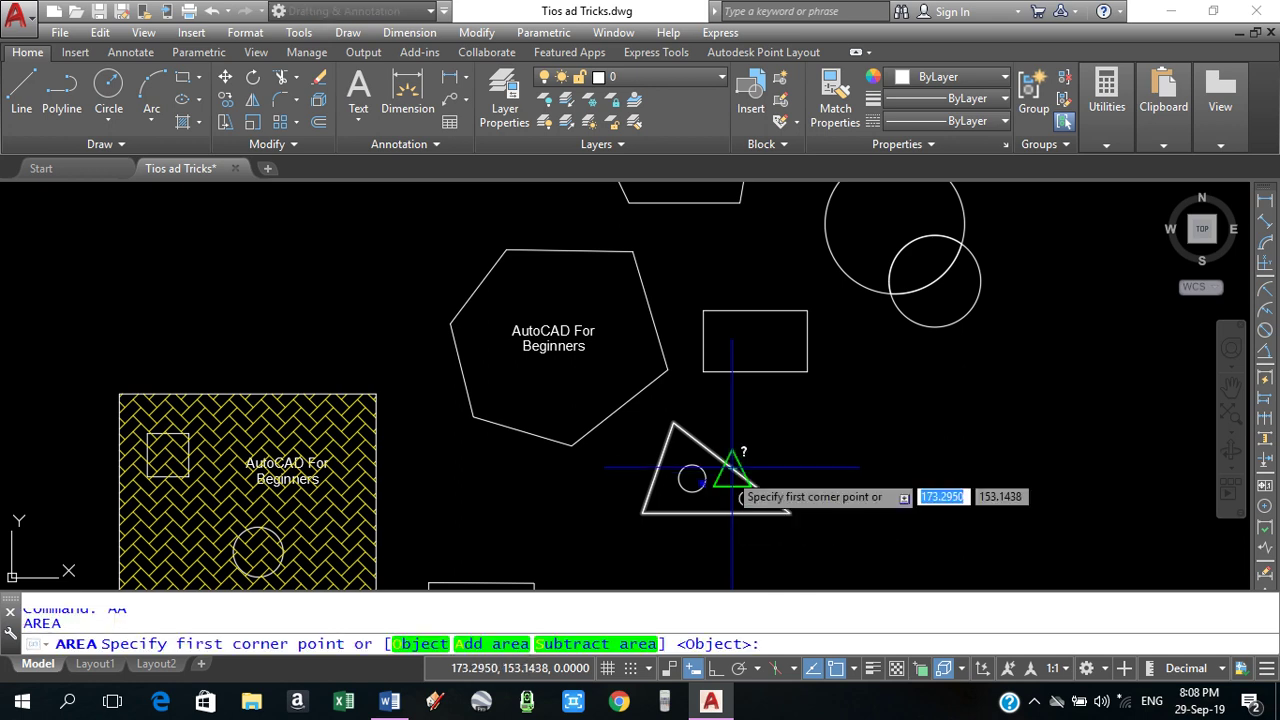
{"action": "left_click", "coordinate": [476, 643]}
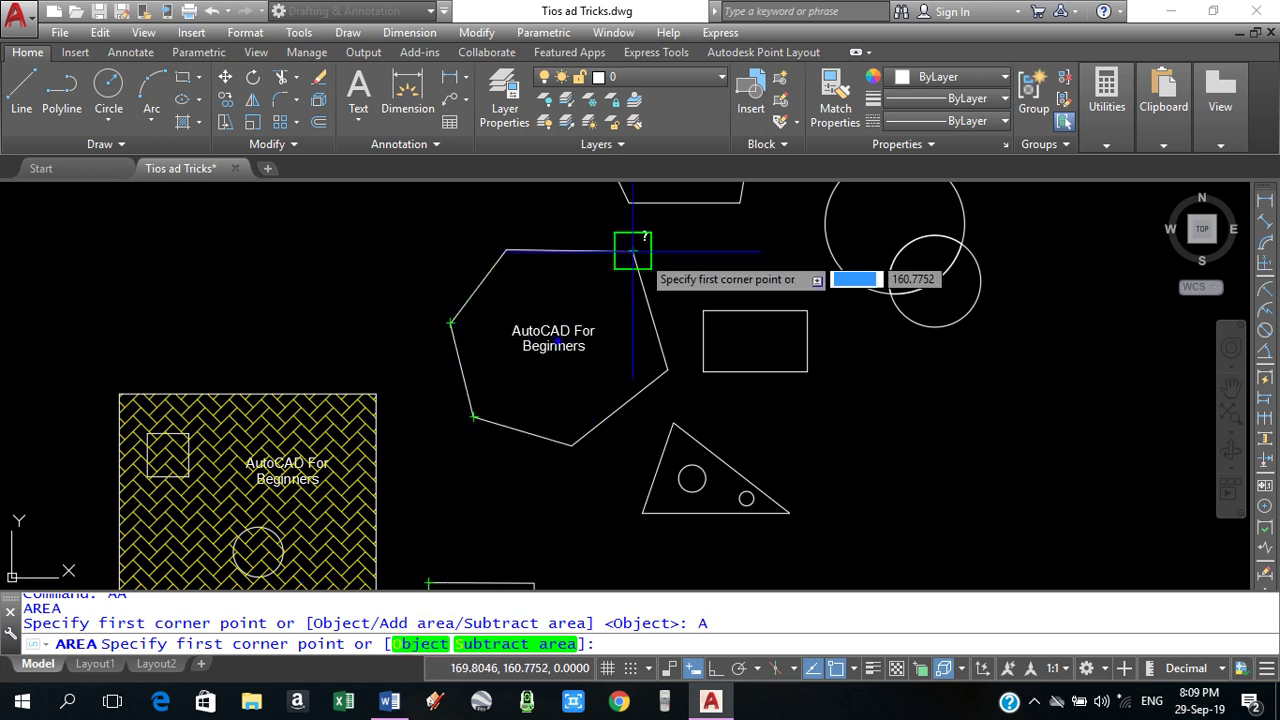
{"action": "left_click", "coordinate": [426, 645]}
{"action": "left_click", "coordinate": [668, 372]}
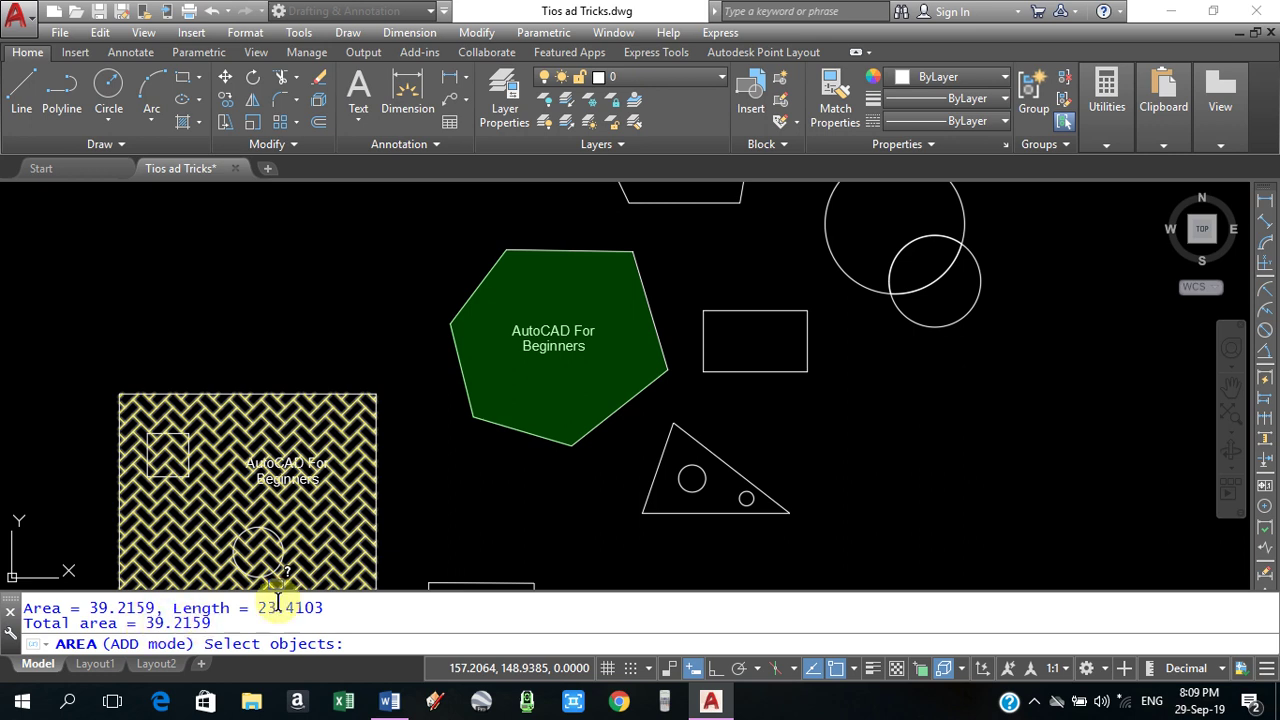
{"action": "left_click", "coordinate": [729, 368]}
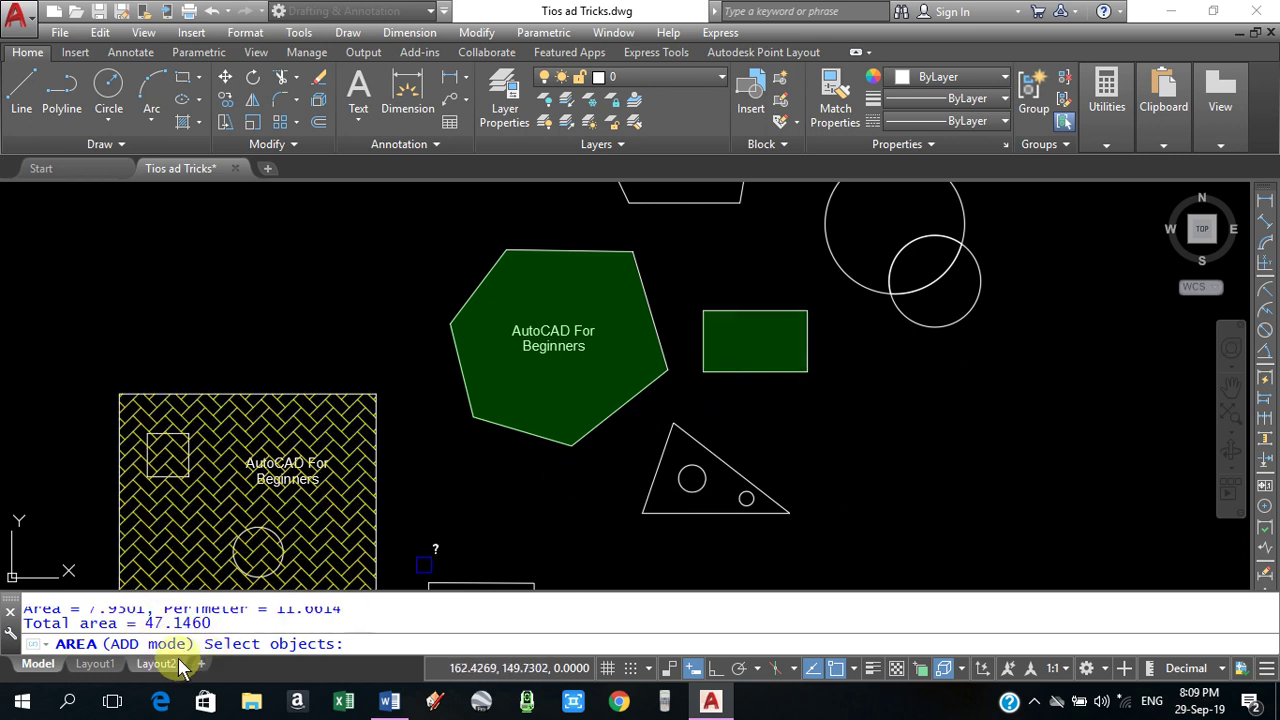
{"action": "left_click", "coordinate": [689, 451]}
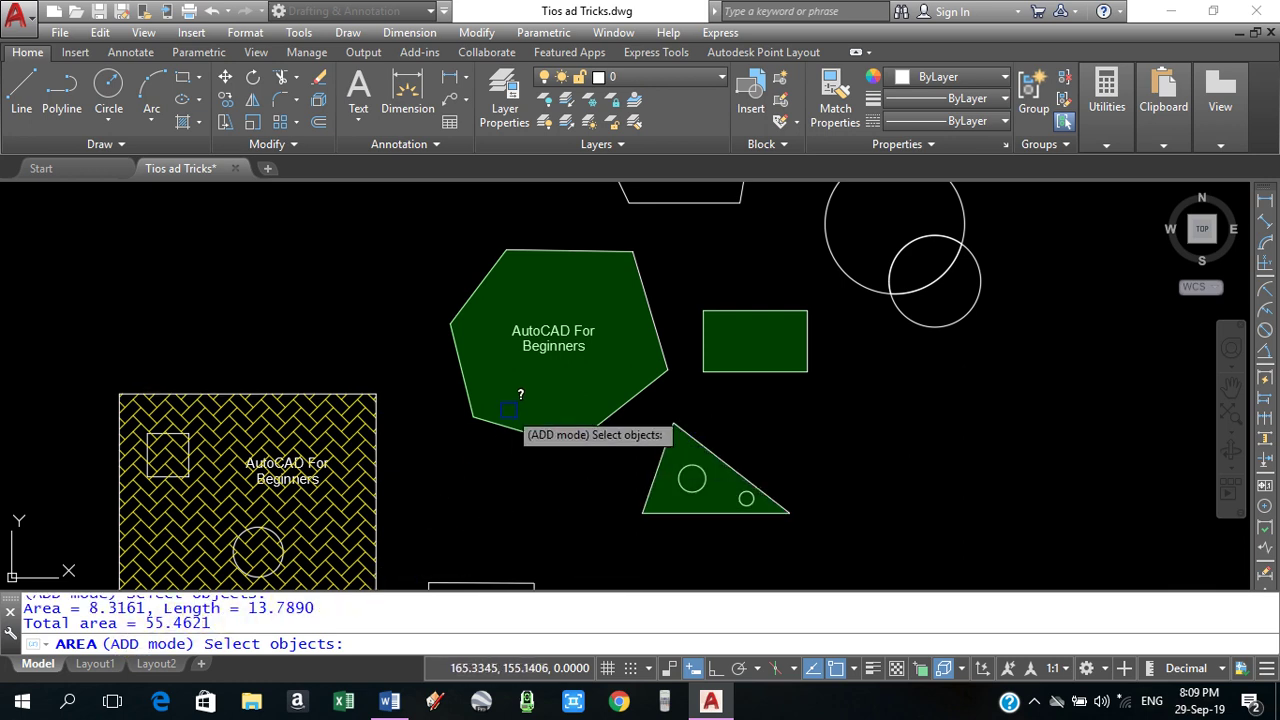
{"action": "key", "text": "Return"}
{"action": "key", "text": "Return"}
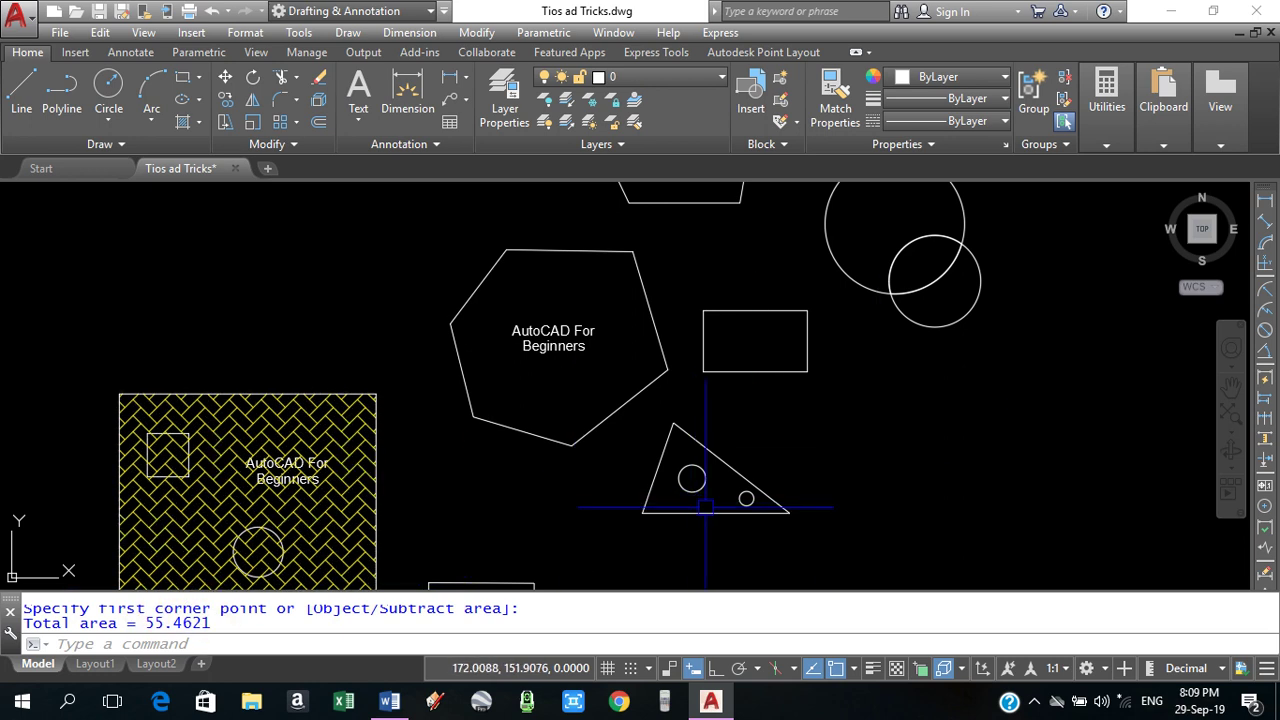
Measure the triangle containing two small circles in the Area command's Add area mode, picking its three corners.
{"action": "scroll", "coordinate": [697, 486], "scroll_direction": "up", "scroll_amount": 6}
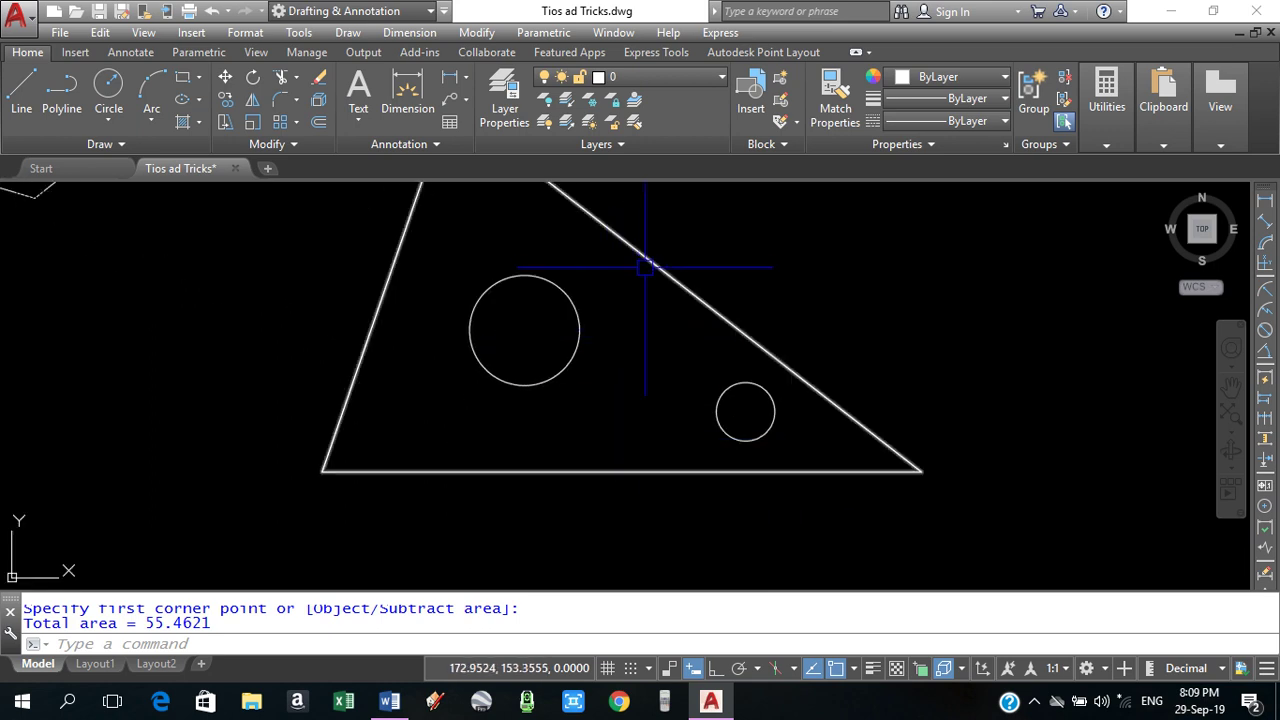
{"action": "scroll", "coordinate": [586, 274], "scroll_direction": "down", "scroll_amount": 3}
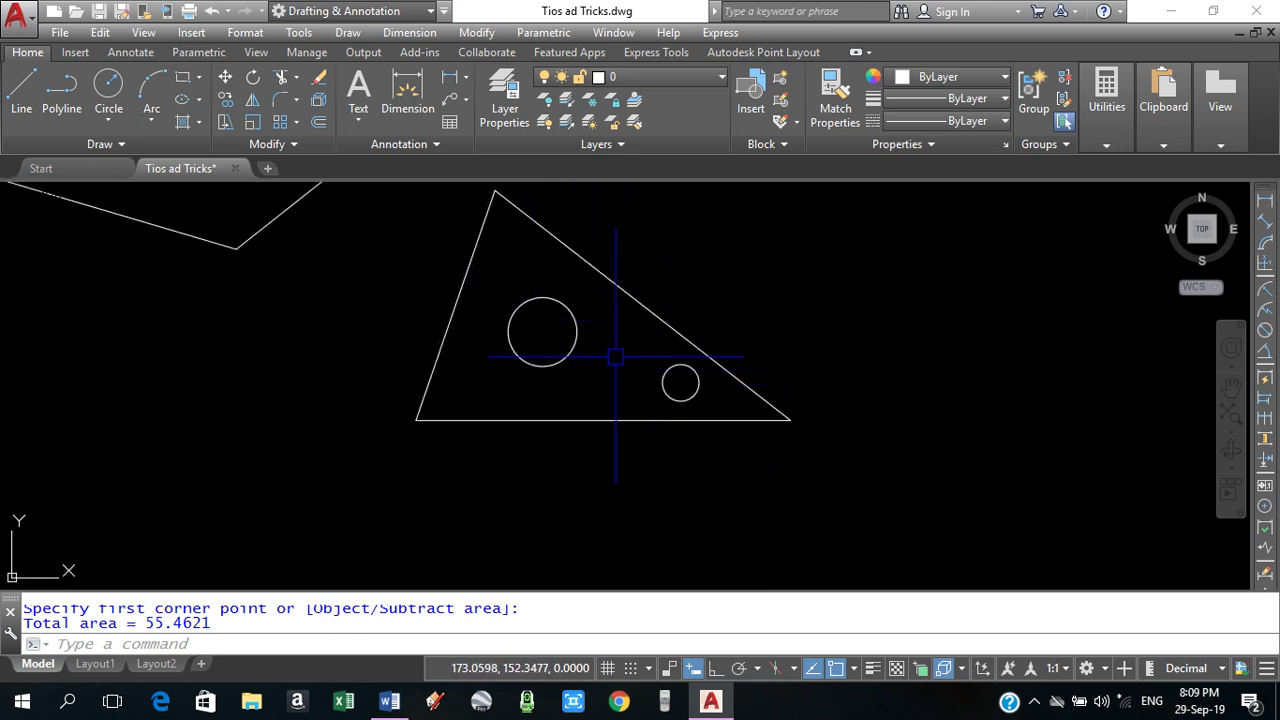
{"action": "middle_click_drag", "start_coordinate": [580, 336], "coordinate": [577, 362]}
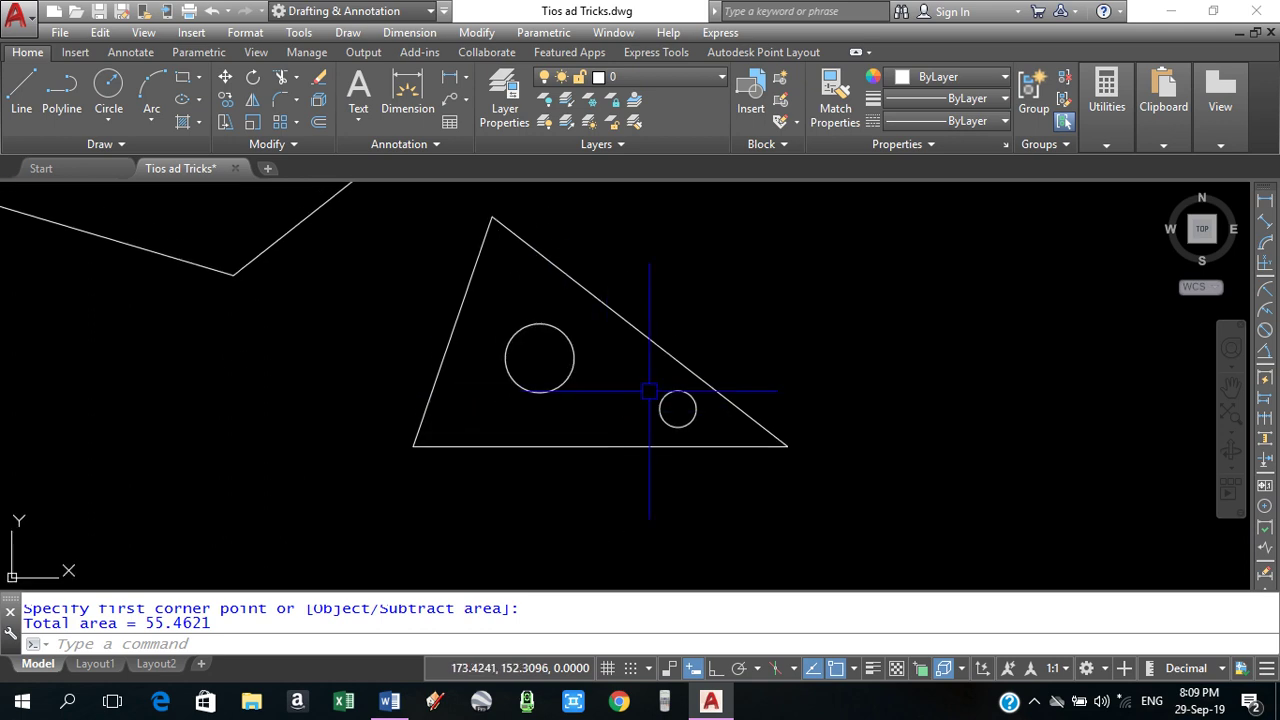
{"action": "key", "text": "Return"}
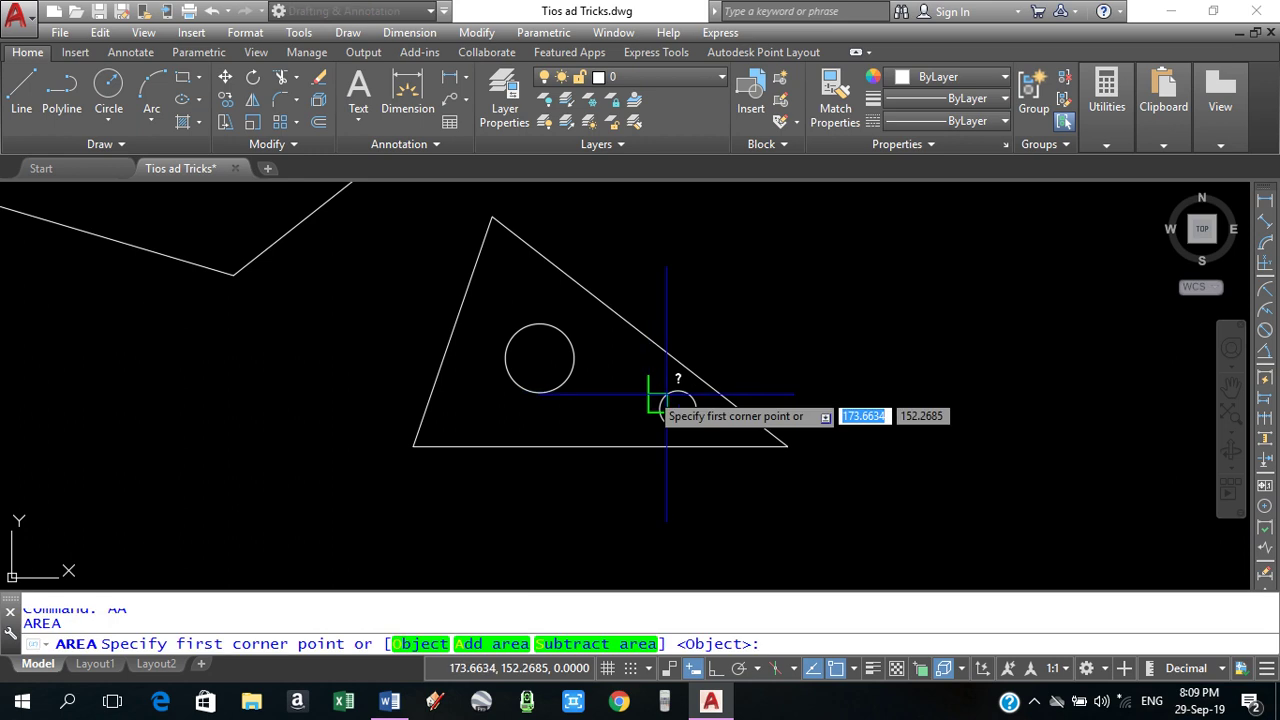
{"action": "left_click", "coordinate": [496, 645]}
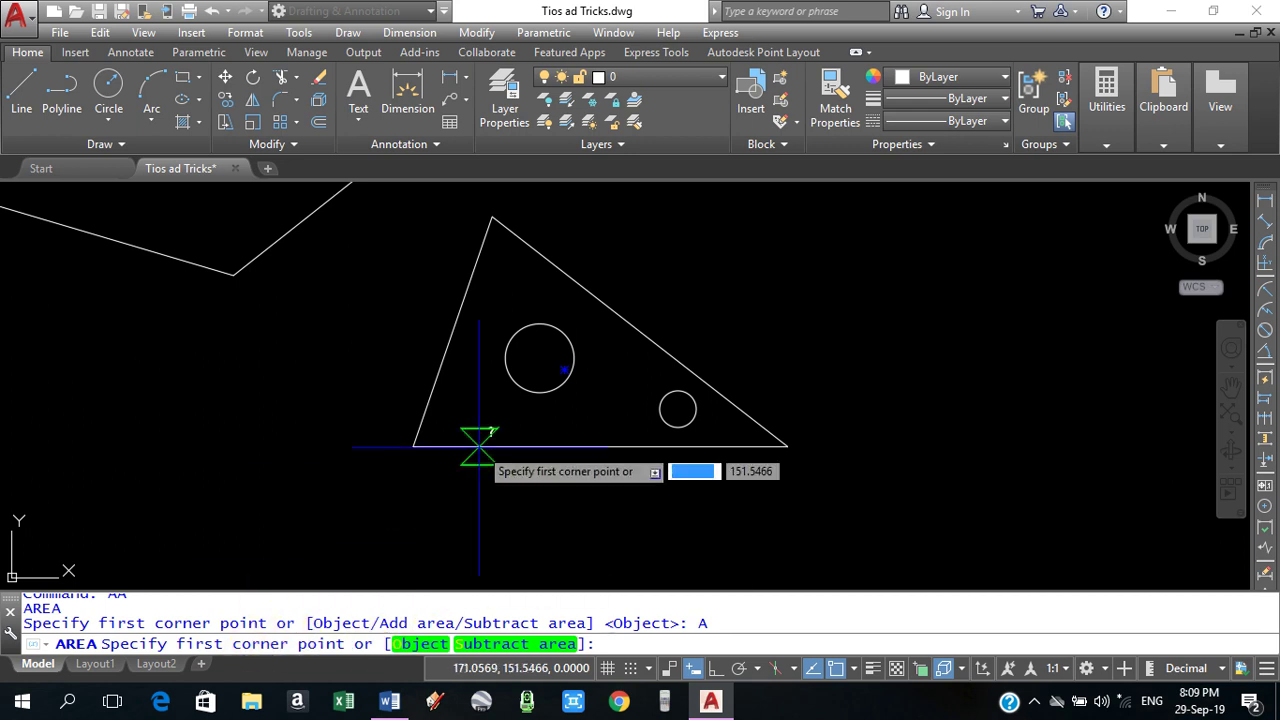
{"action": "left_click", "coordinate": [415, 444]}
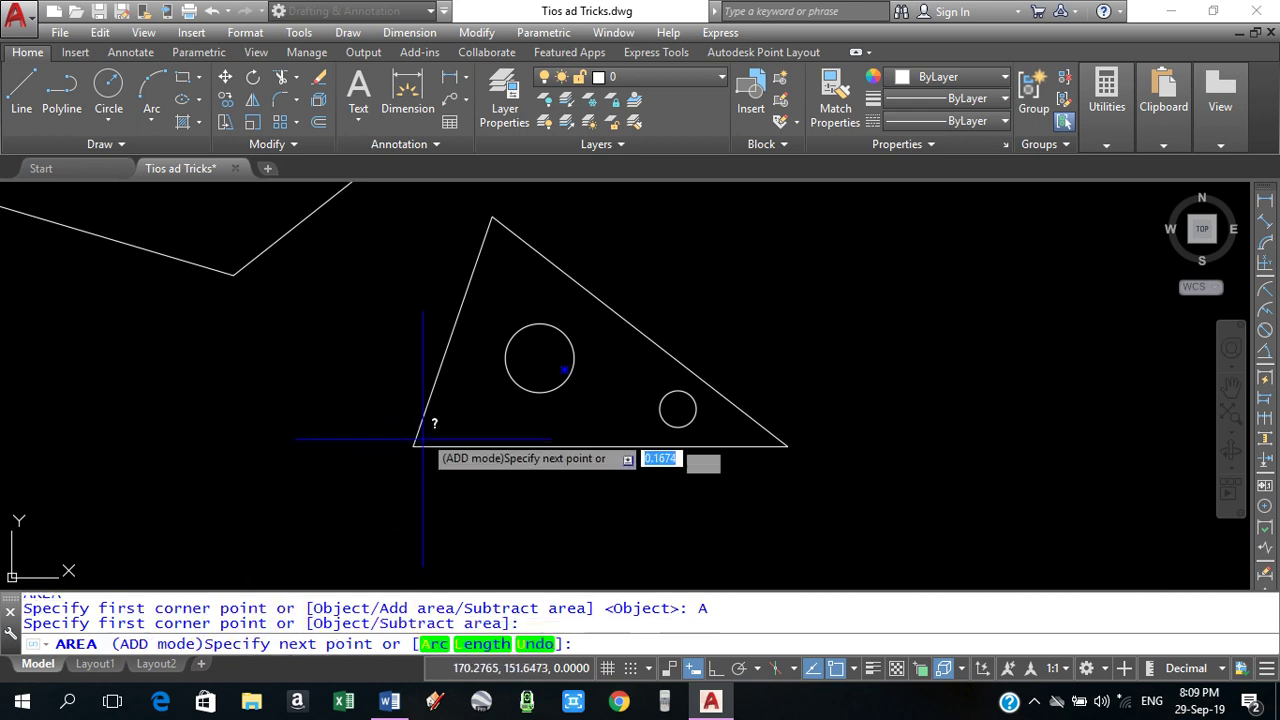
{"action": "left_click", "coordinate": [491, 217]}
{"action": "left_click", "coordinate": [788, 445]}
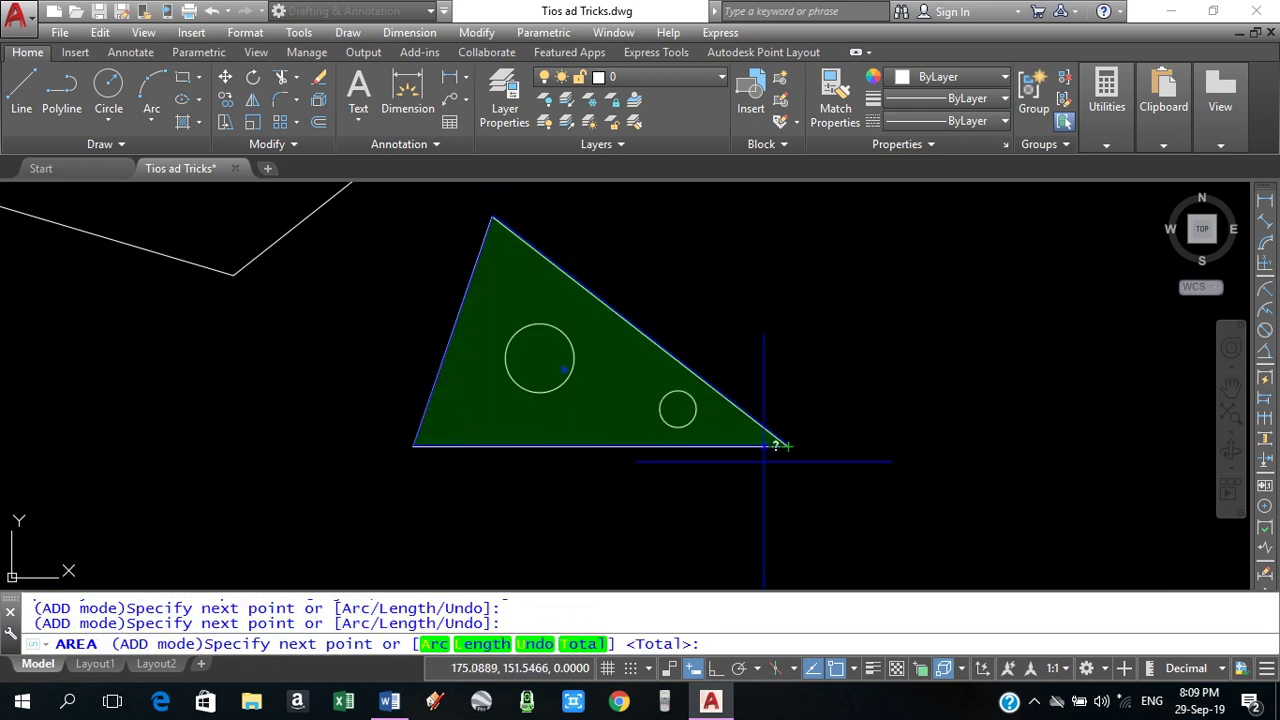
{"action": "key", "text": "Return"}
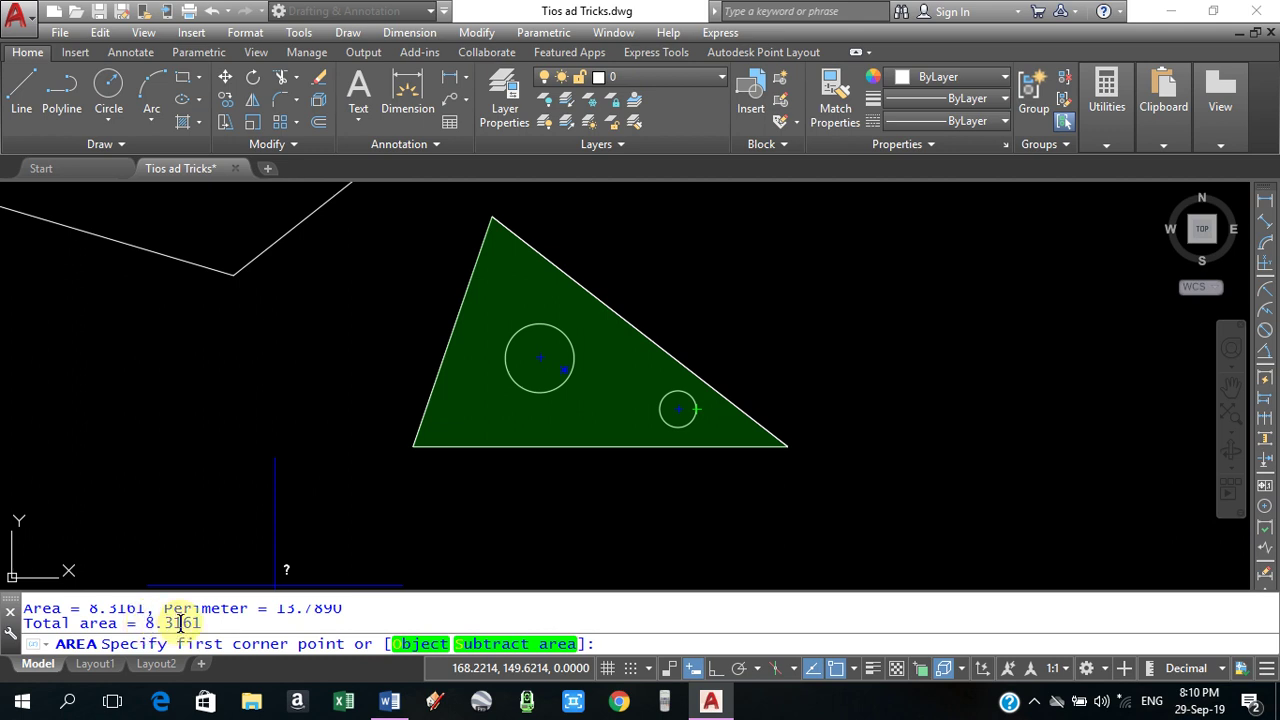
Subtract the two small circles as objects from the triangle's area, and finish the Area command with no objects selected.
{"action": "left_click", "coordinate": [503, 647]}
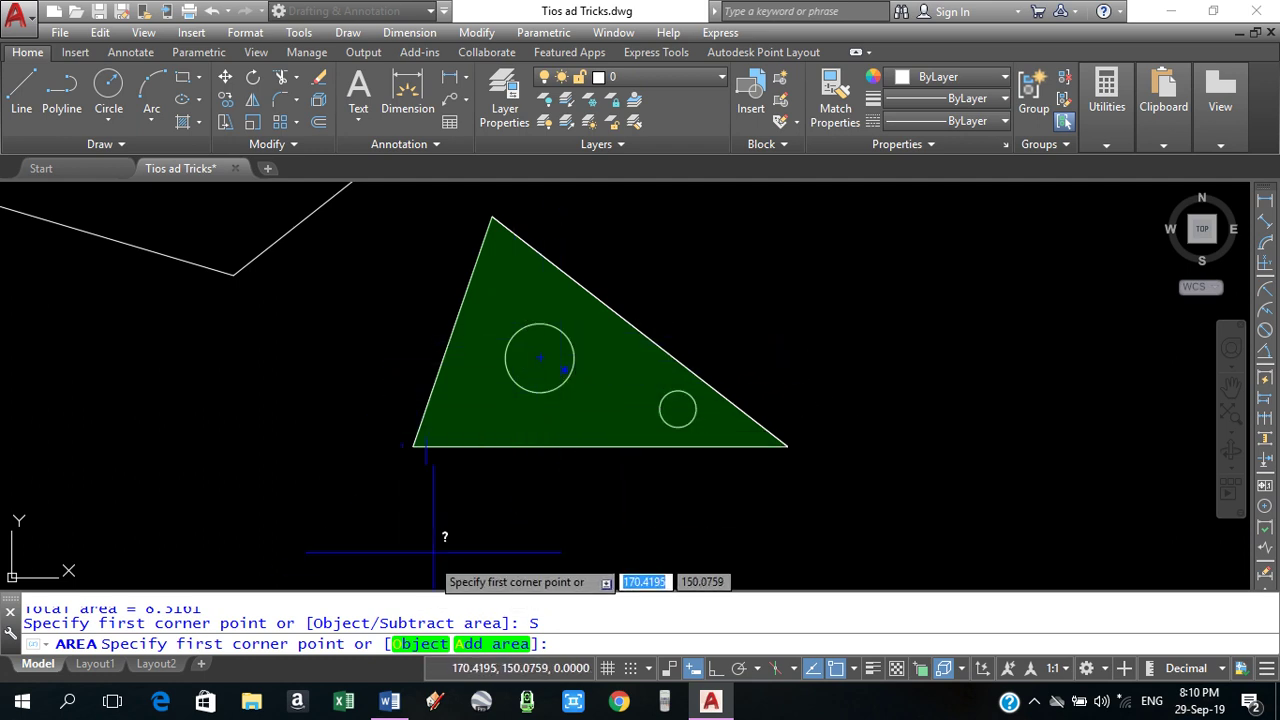
{"action": "left_click", "coordinate": [418, 646]}
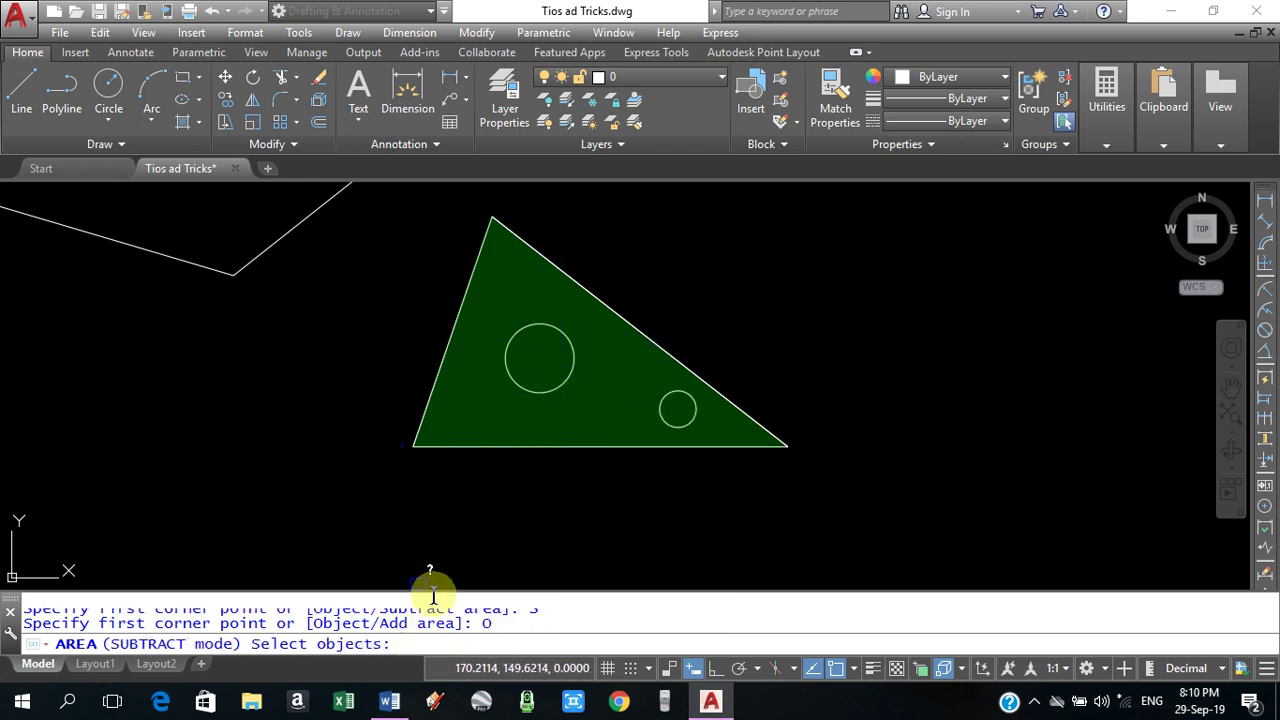
{"action": "left_click", "coordinate": [566, 364]}
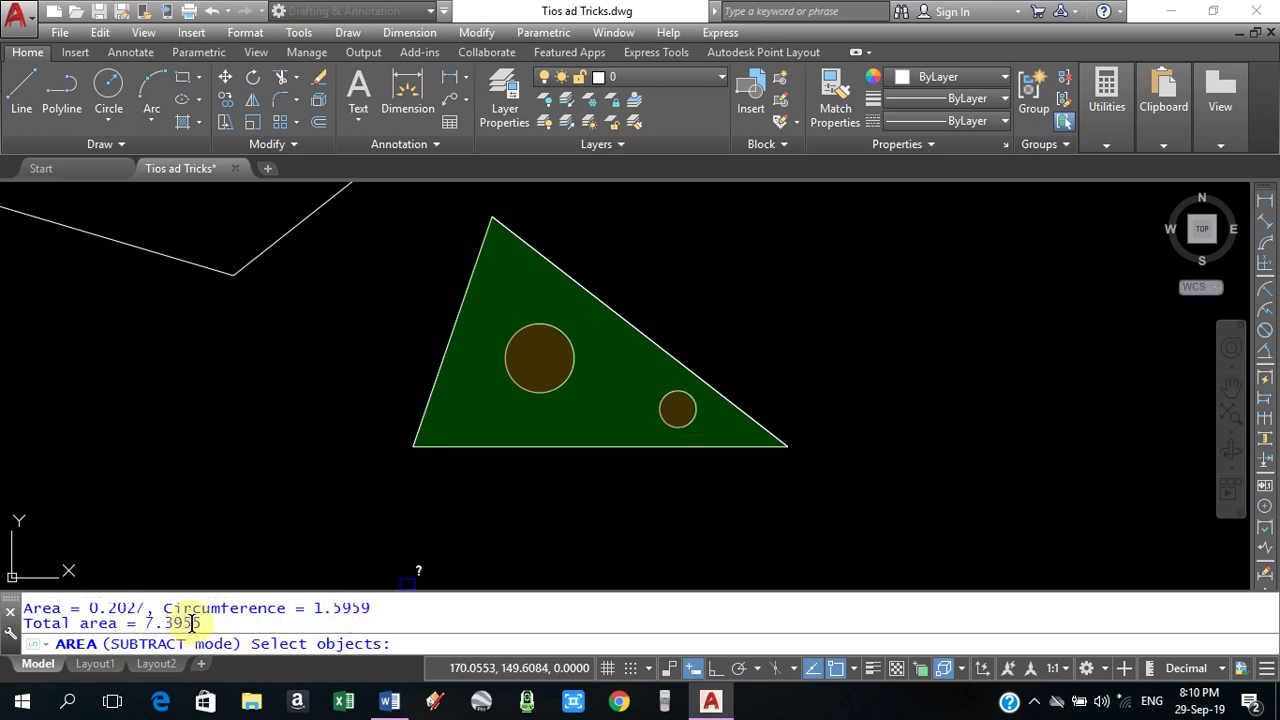
{"action": "key", "text": "Return"}
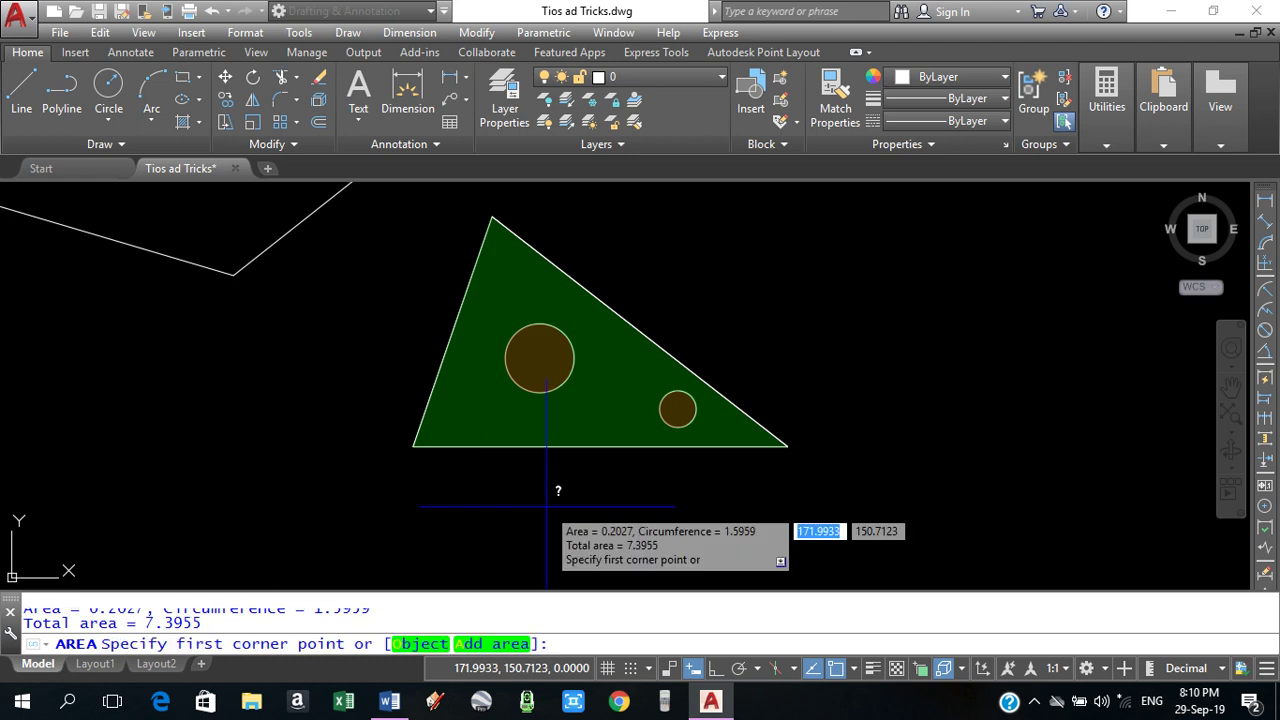
{"action": "key", "text": "Return"}
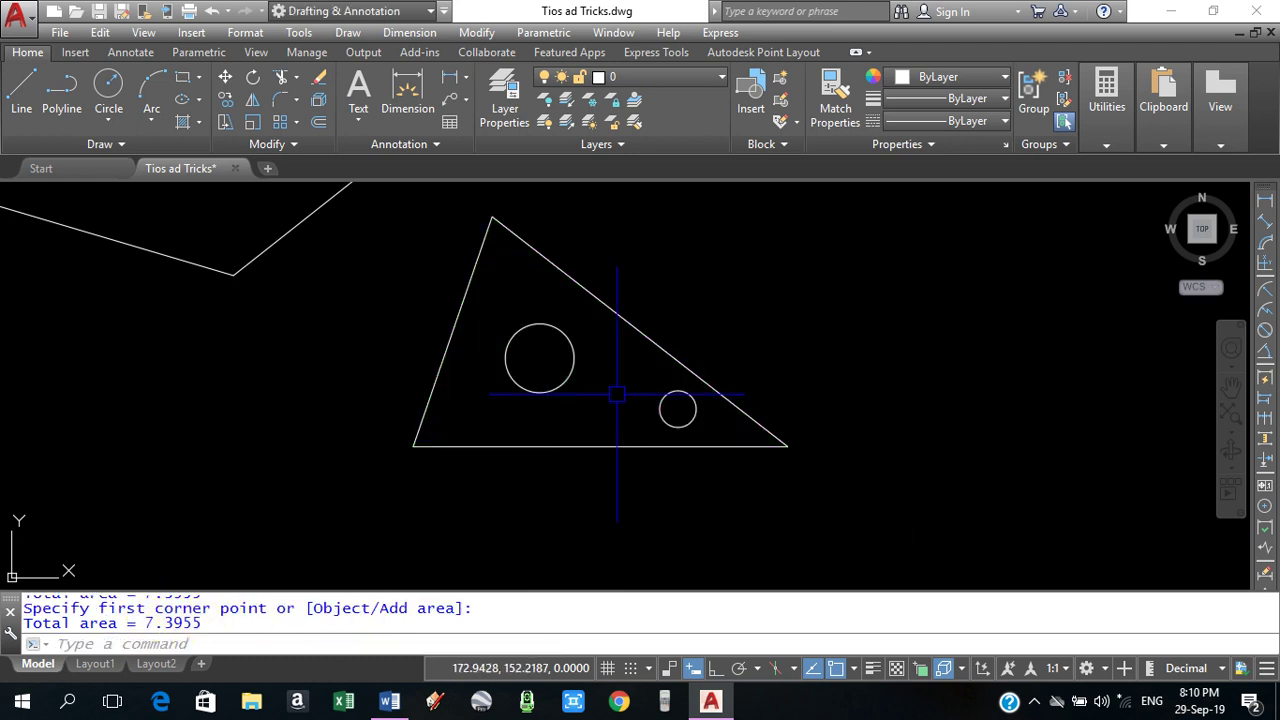
{"action": "left_click", "coordinate": [647, 344]}
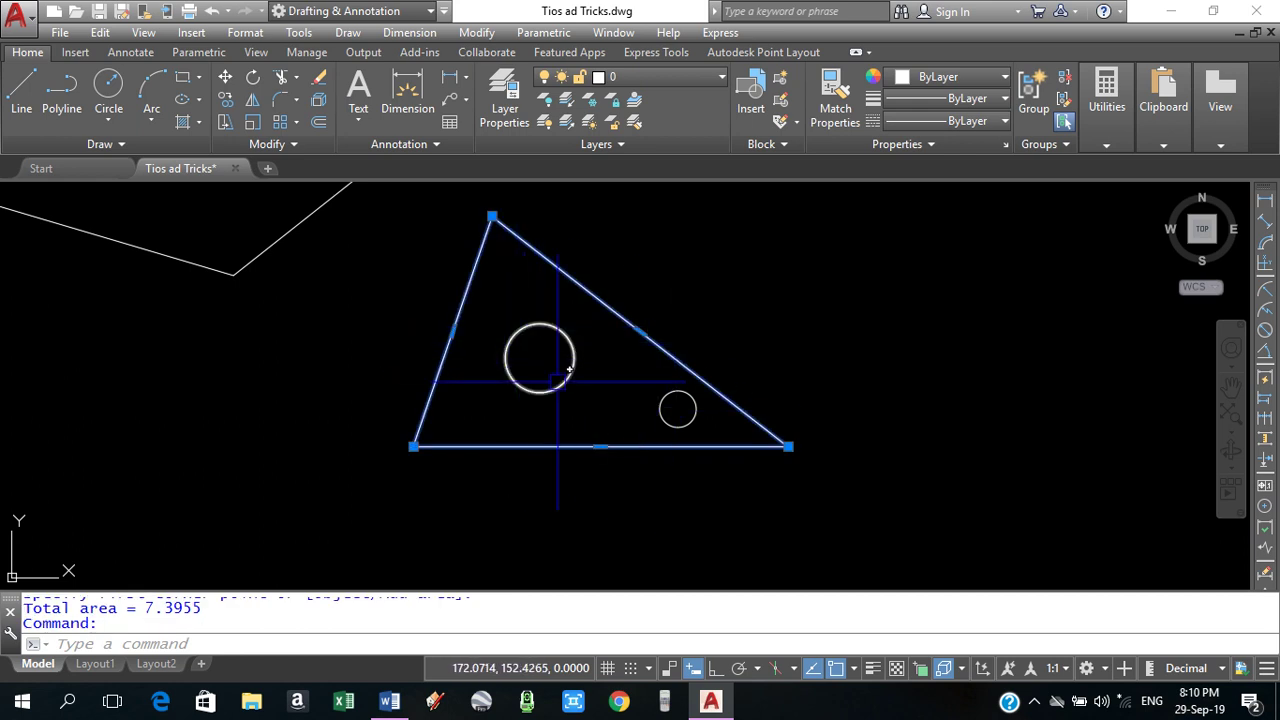
{"action": "key", "text": "Escape"}
Erase the extra outline lying over the overlap of the two intersecting circles.
{"action": "scroll", "coordinate": [625, 397], "scroll_direction": "down", "scroll_amount": 4}
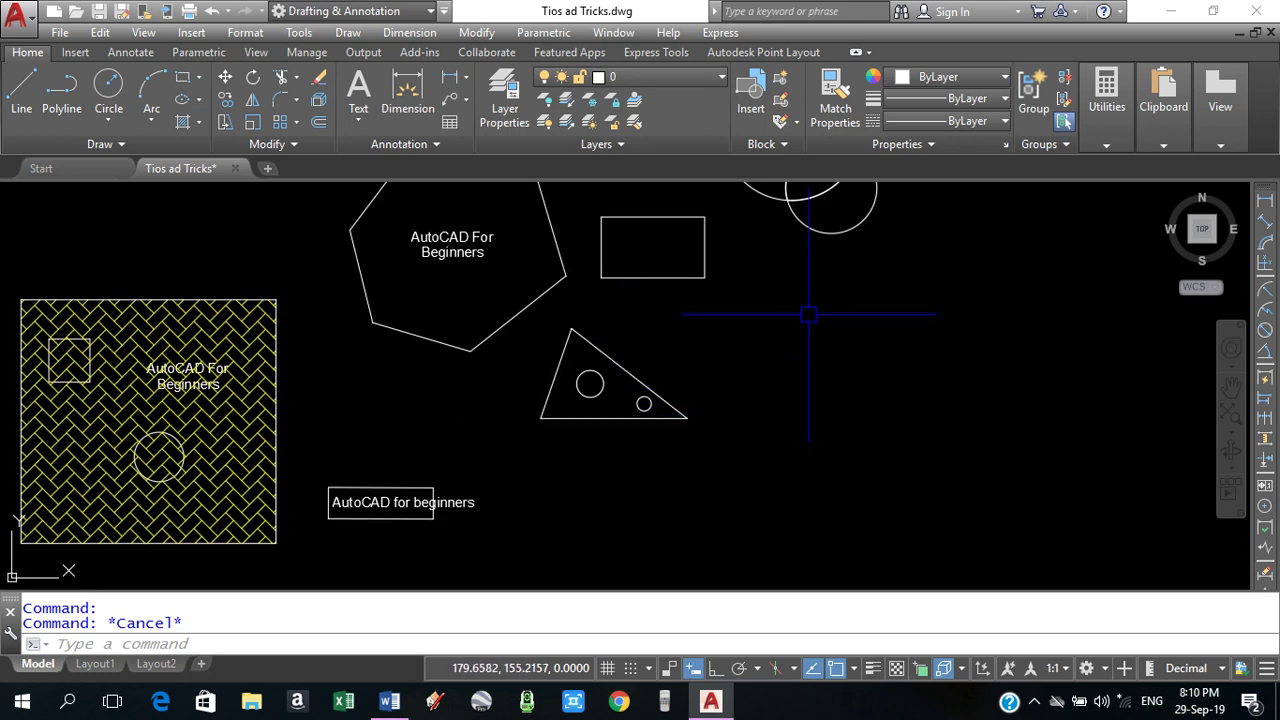
{"action": "middle_click_drag", "start_coordinate": [801, 279], "coordinate": [674, 408]}
{"action": "scroll", "coordinate": [672, 282], "scroll_direction": "up", "scroll_amount": 2}
{"action": "middle_click_drag", "start_coordinate": [679, 291], "coordinate": [608, 377]}
{"action": "left_click", "coordinate": [608, 376]}
{"action": "type", "text": "E"}
{"action": "key", "text": "Return"}
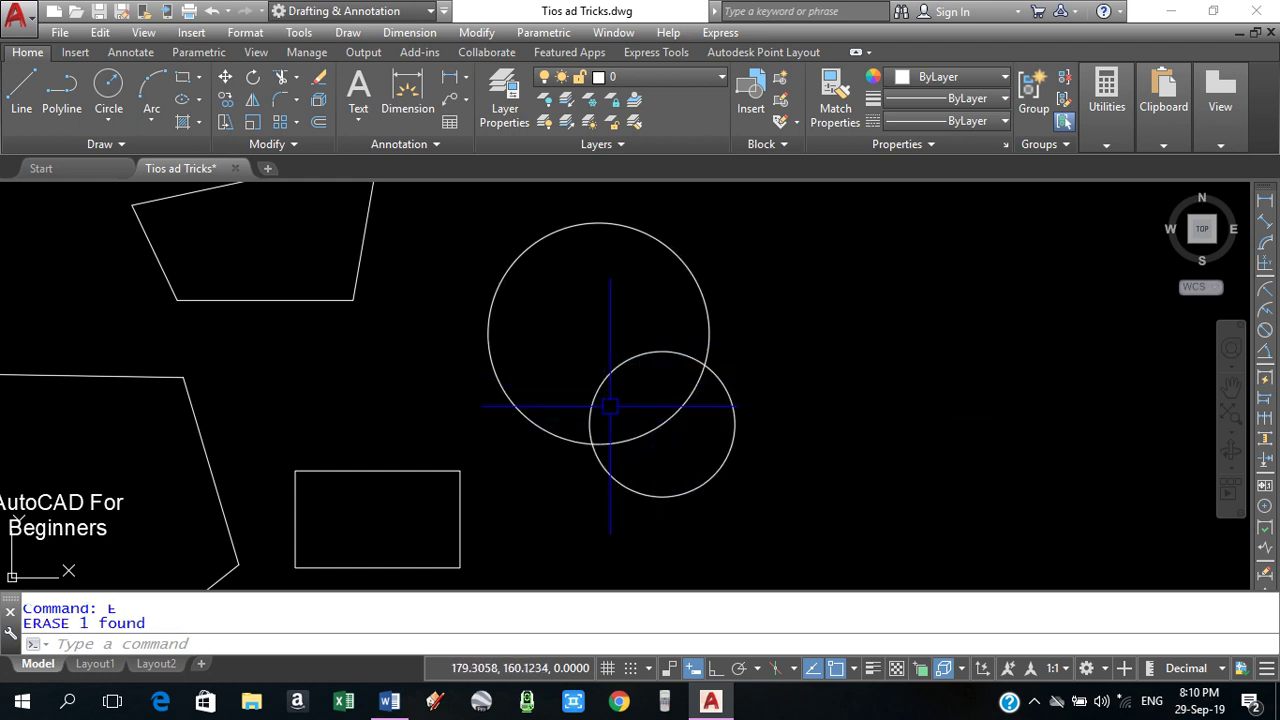
Hatch the overlap of the two intersecting circles with the AR-B816 pattern by picking an internal point.
{"action": "scroll", "coordinate": [618, 404], "scroll_direction": "up", "scroll_amount": 2}
{"action": "middle_click_drag", "start_coordinate": [638, 396], "coordinate": [612, 411]}
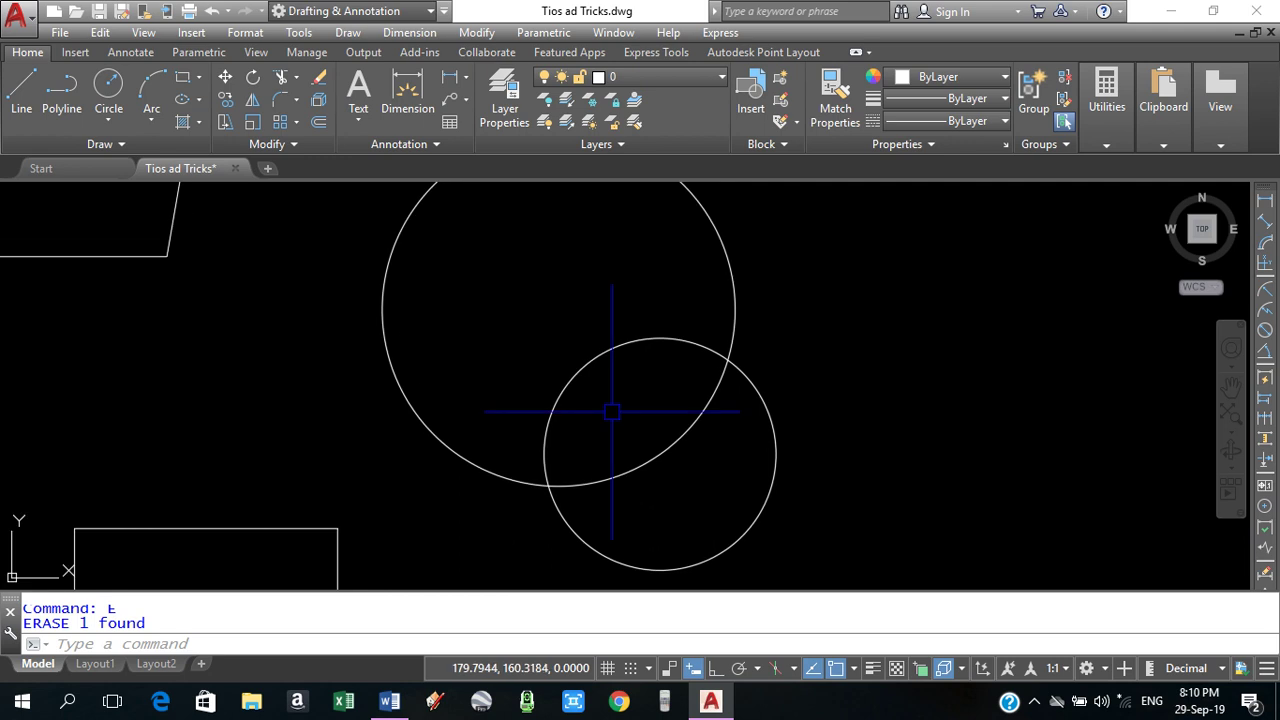
{"action": "type", "text": "H"}
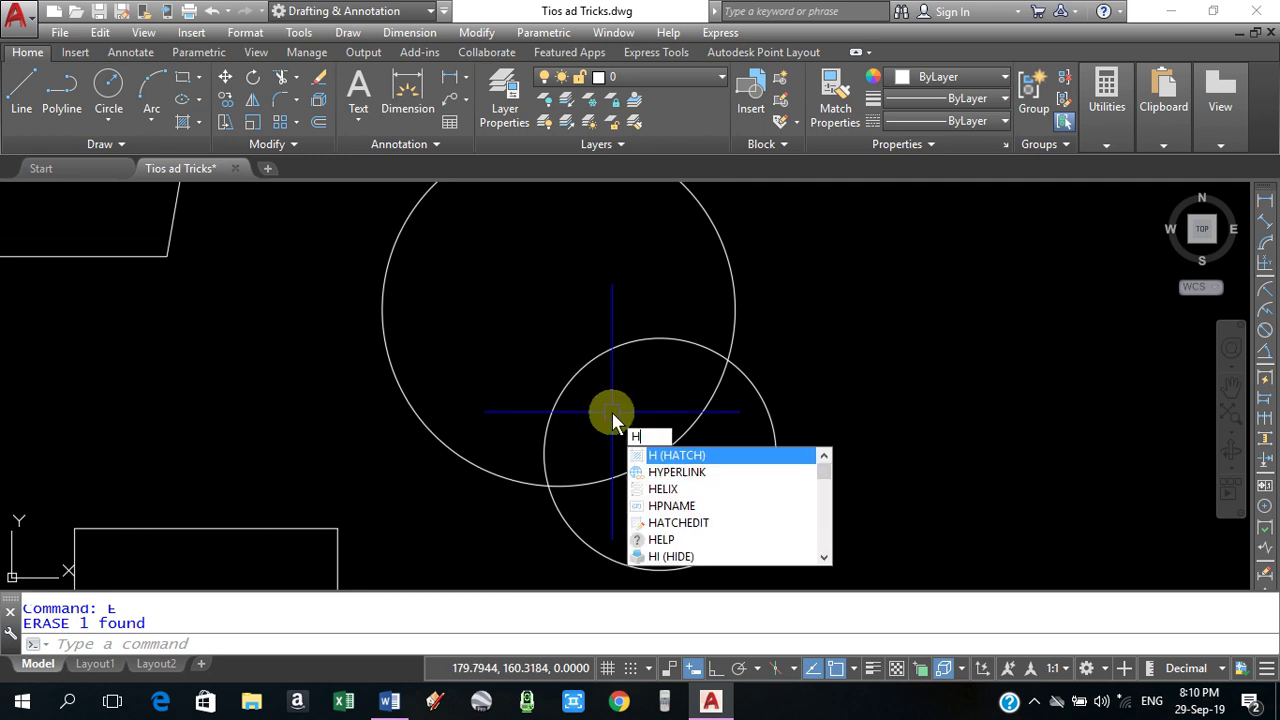
{"action": "key", "text": "Return"}
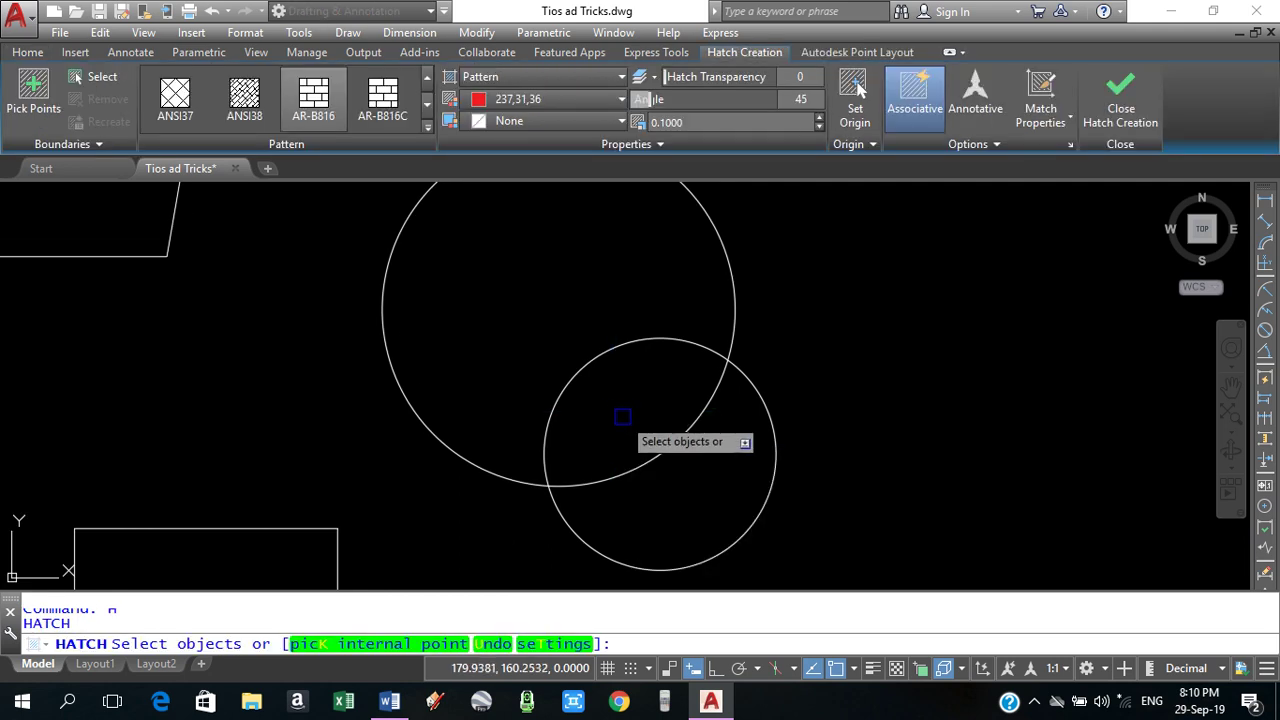
{"action": "left_click", "coordinate": [37, 100]}
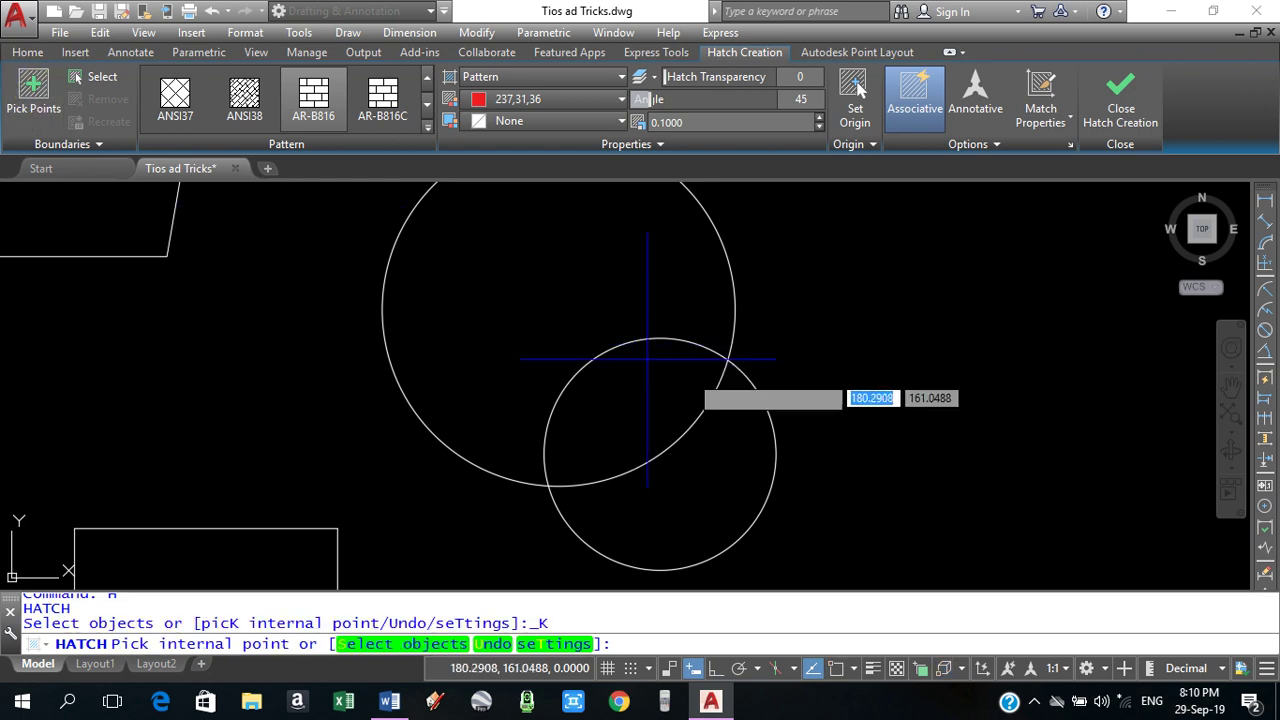
{"action": "left_click", "coordinate": [623, 406]}
{"action": "key", "text": "Return"}
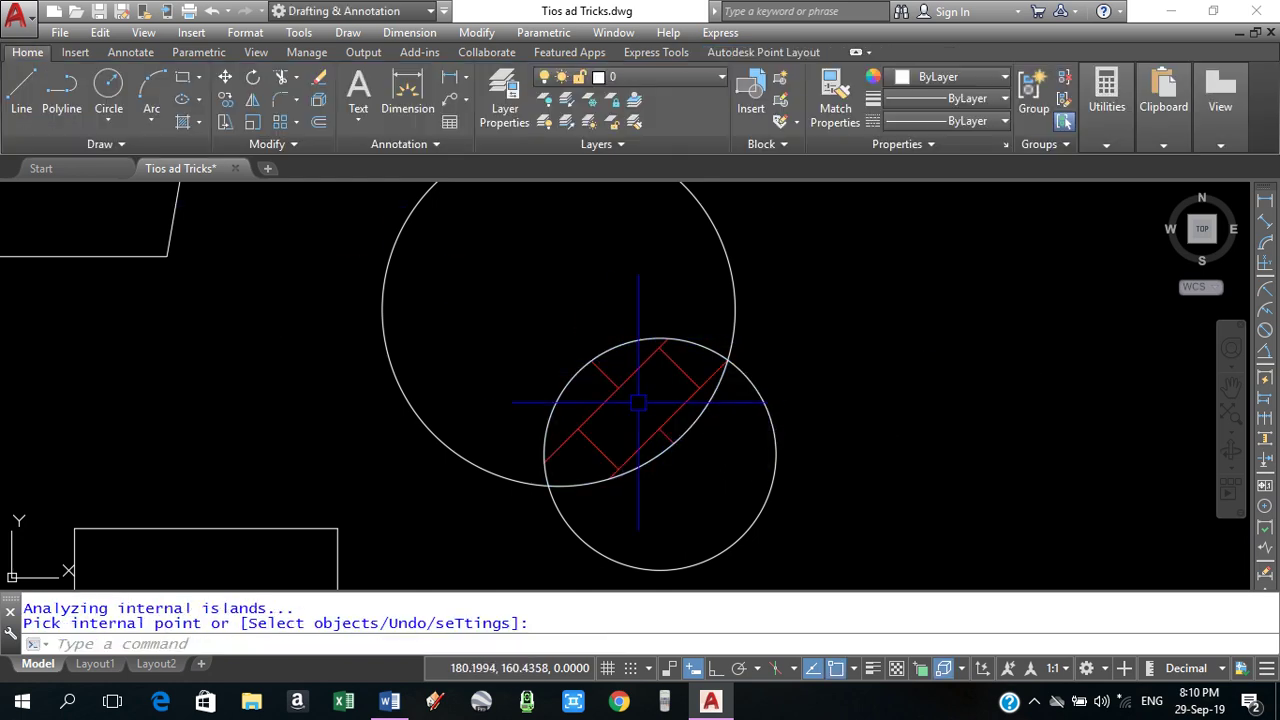
Check the area of the overlap hatch in its properties, and erase the hatch.
{"action": "left_click", "coordinate": [614, 392]}
{"action": "right_click", "coordinate": [615, 392]}
{"action": "left_click", "coordinate": [672, 649]}
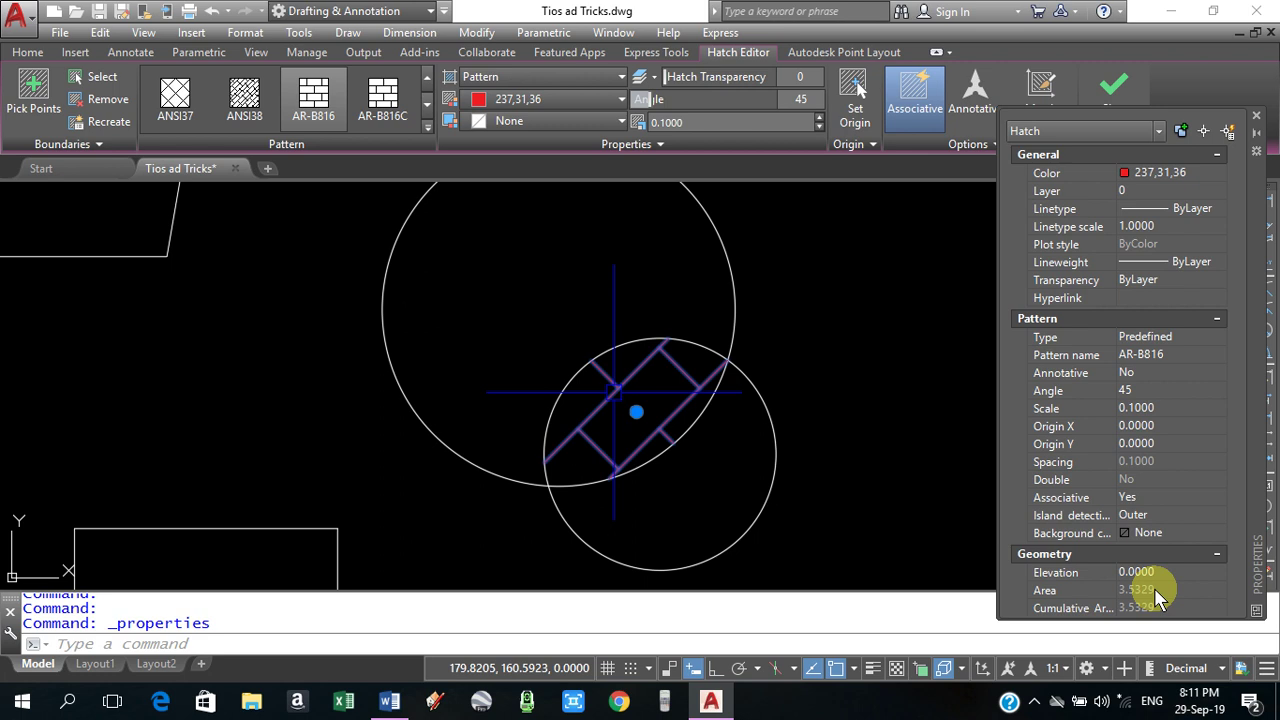
{"action": "left_click", "coordinate": [1256, 117]}
{"action": "key", "text": "Escape"}
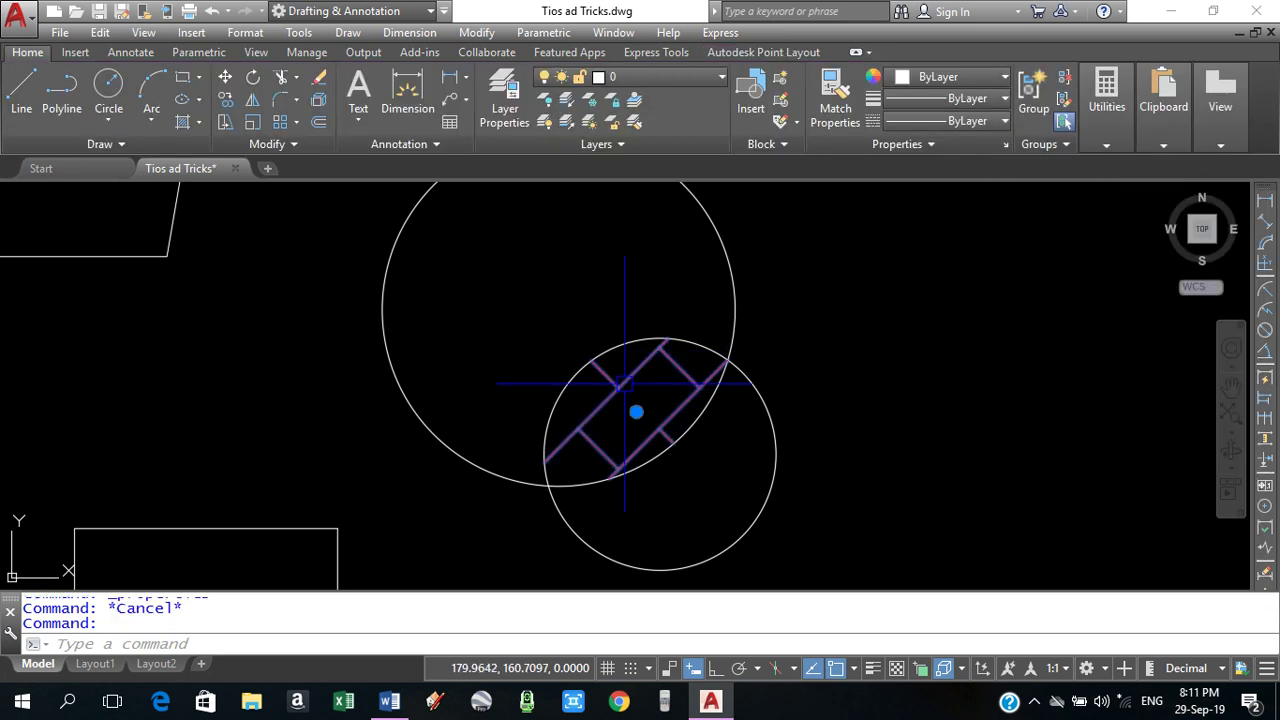
{"action": "key", "text": "Return"}
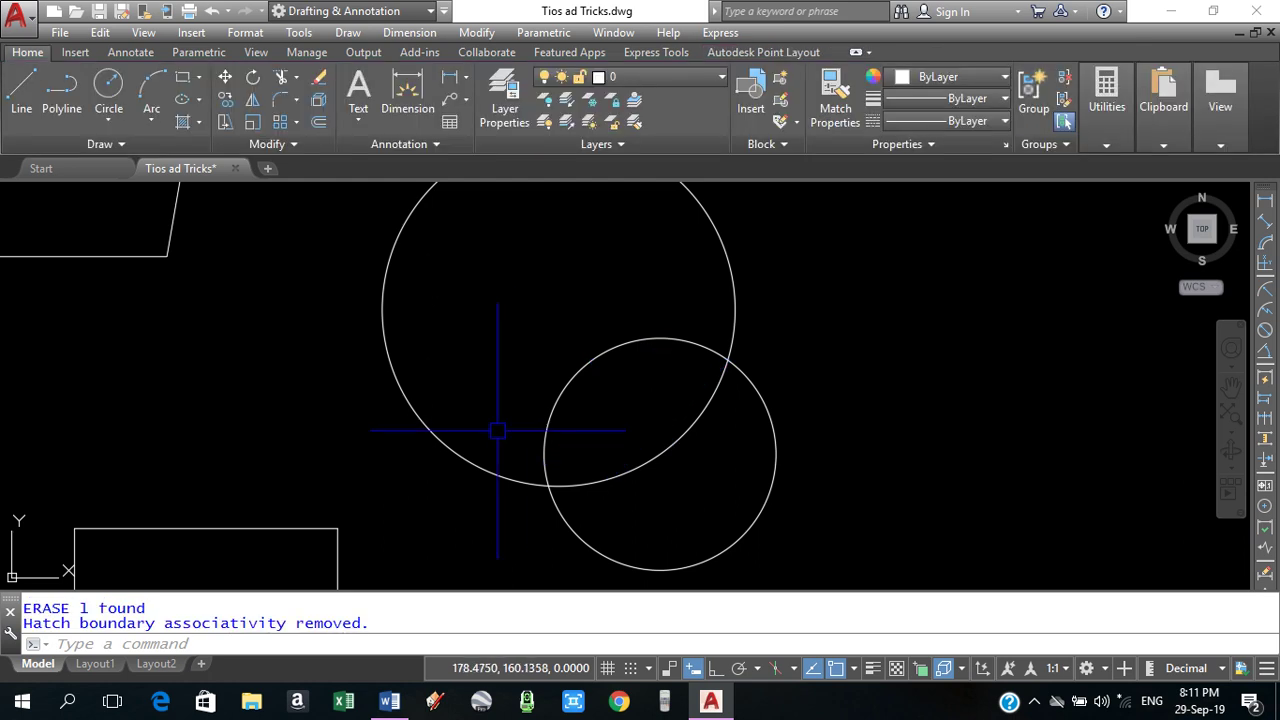
Look up the Boundary command's shortcut in the command table, and return to the two intersecting circles.
{"action": "scroll", "coordinate": [604, 412], "scroll_direction": "down", "scroll_amount": 5}
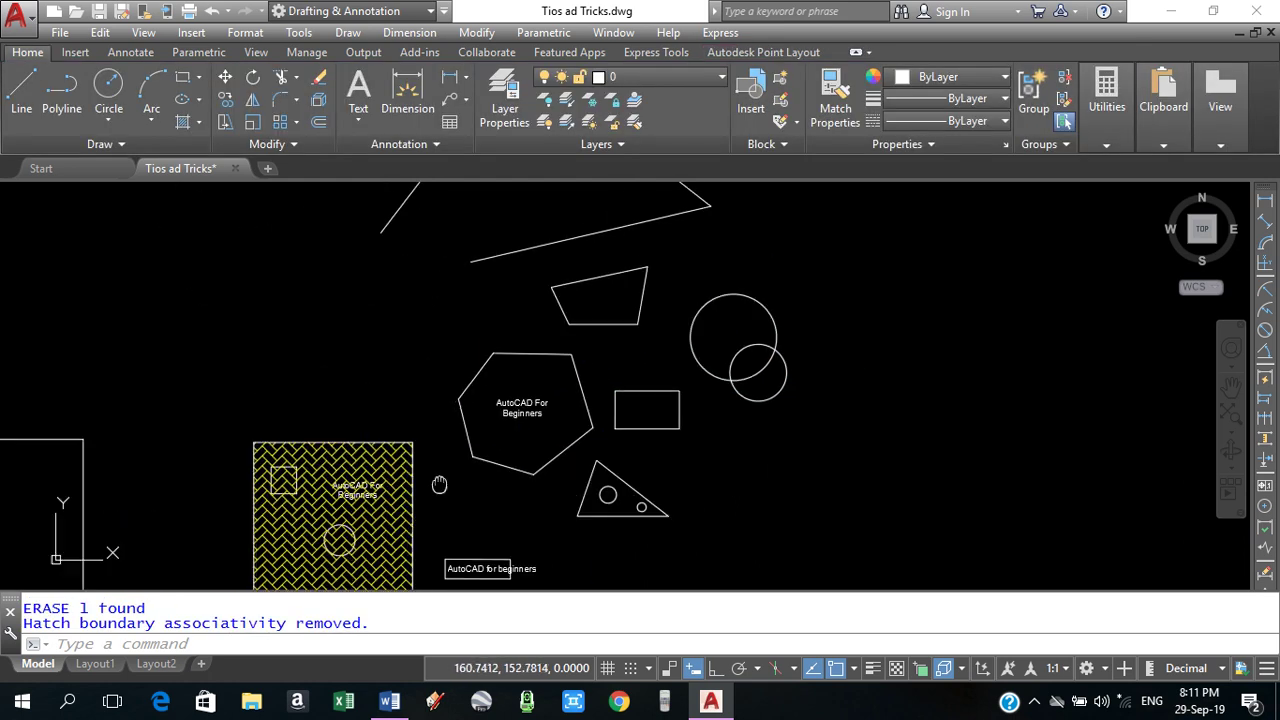
{"action": "middle_click_drag", "start_coordinate": [80, 528], "coordinate": [400, 286]}
{"action": "scroll", "coordinate": [299, 437], "scroll_direction": "up", "scroll_amount": 5}
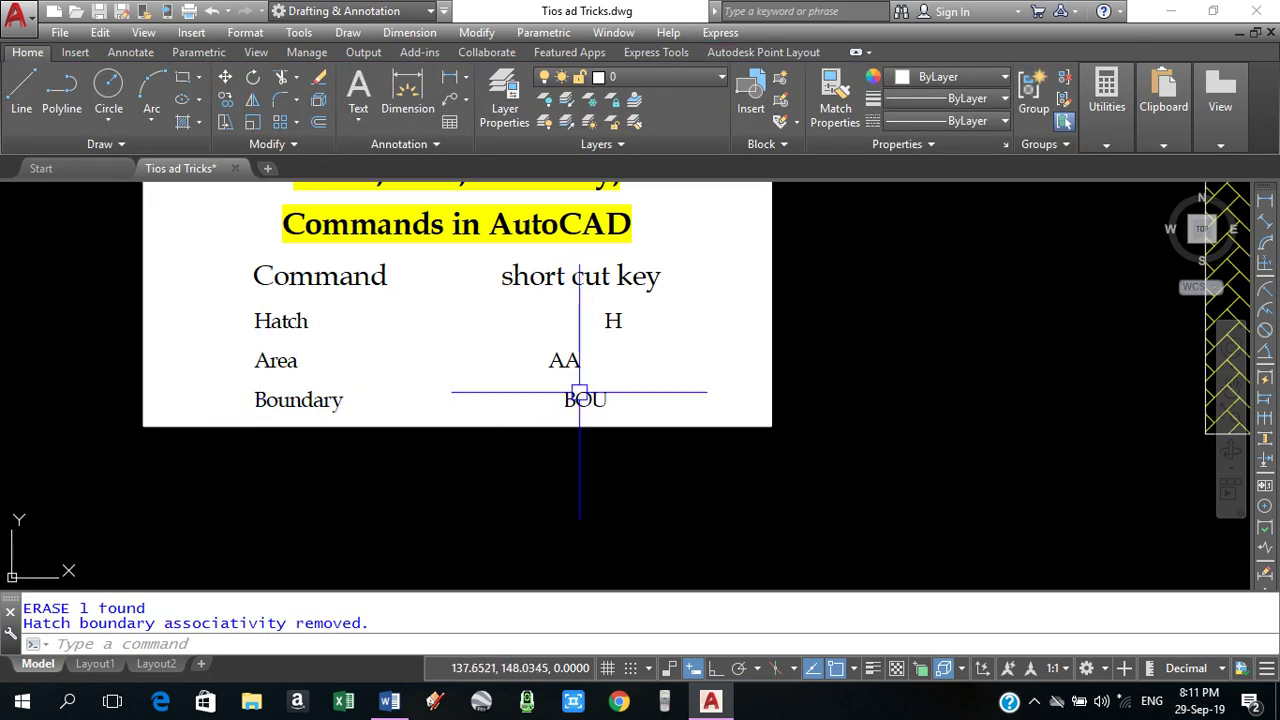
{"action": "scroll", "coordinate": [583, 397], "scroll_direction": "down", "scroll_amount": 4}
{"action": "middle_click_drag", "start_coordinate": [1060, 250], "coordinate": [752, 351]}
{"action": "scroll", "coordinate": [726, 357], "scroll_direction": "up", "scroll_amount": 5}
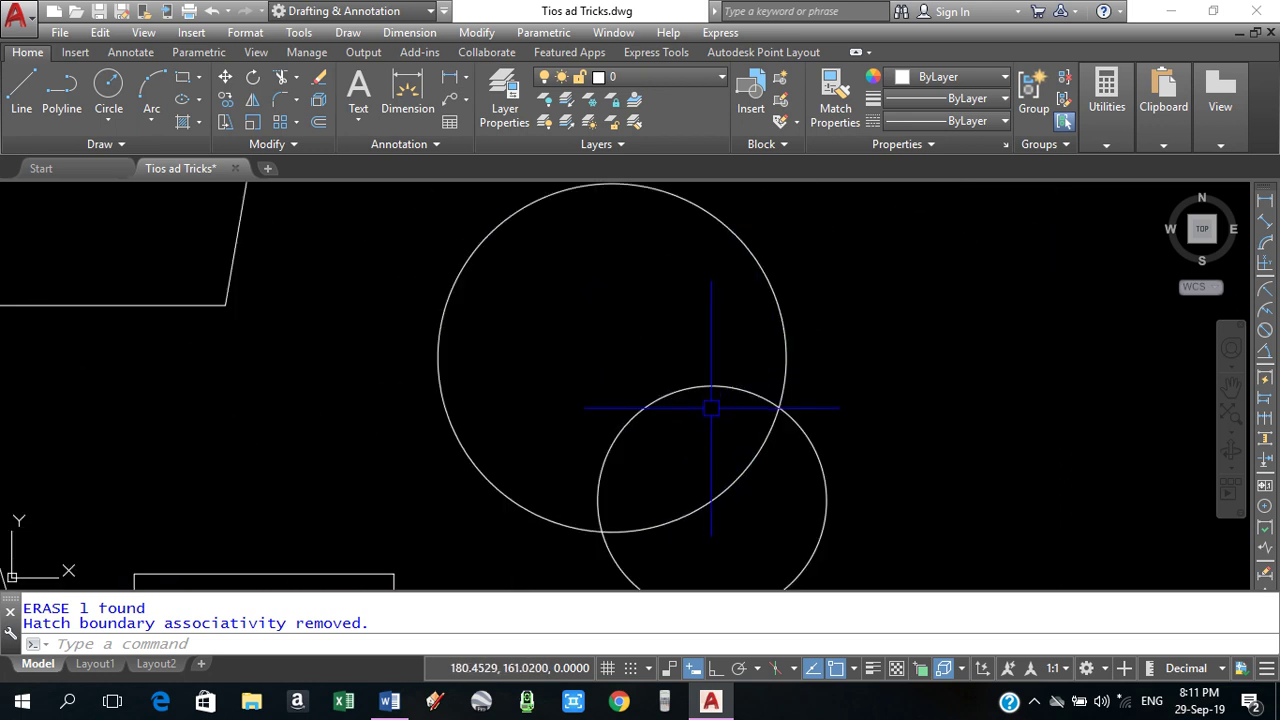
{"action": "type", "text": "ound"}
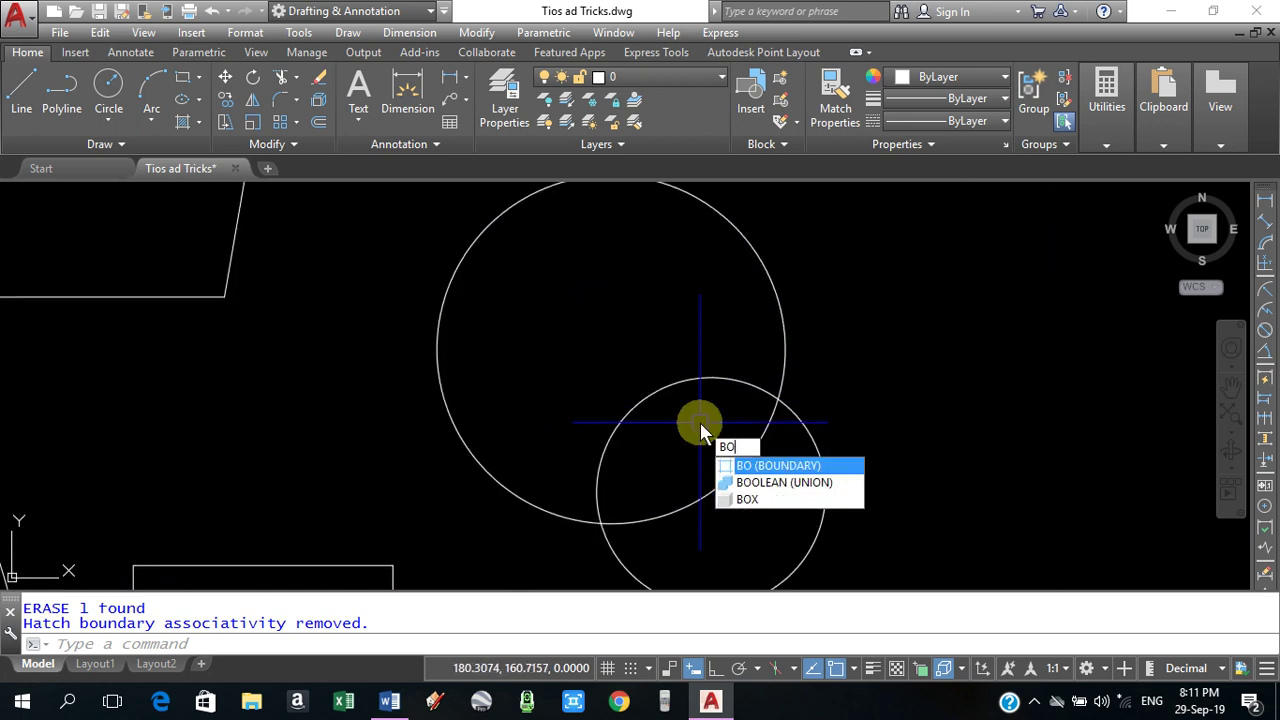
{"action": "key", "text": "Return"}
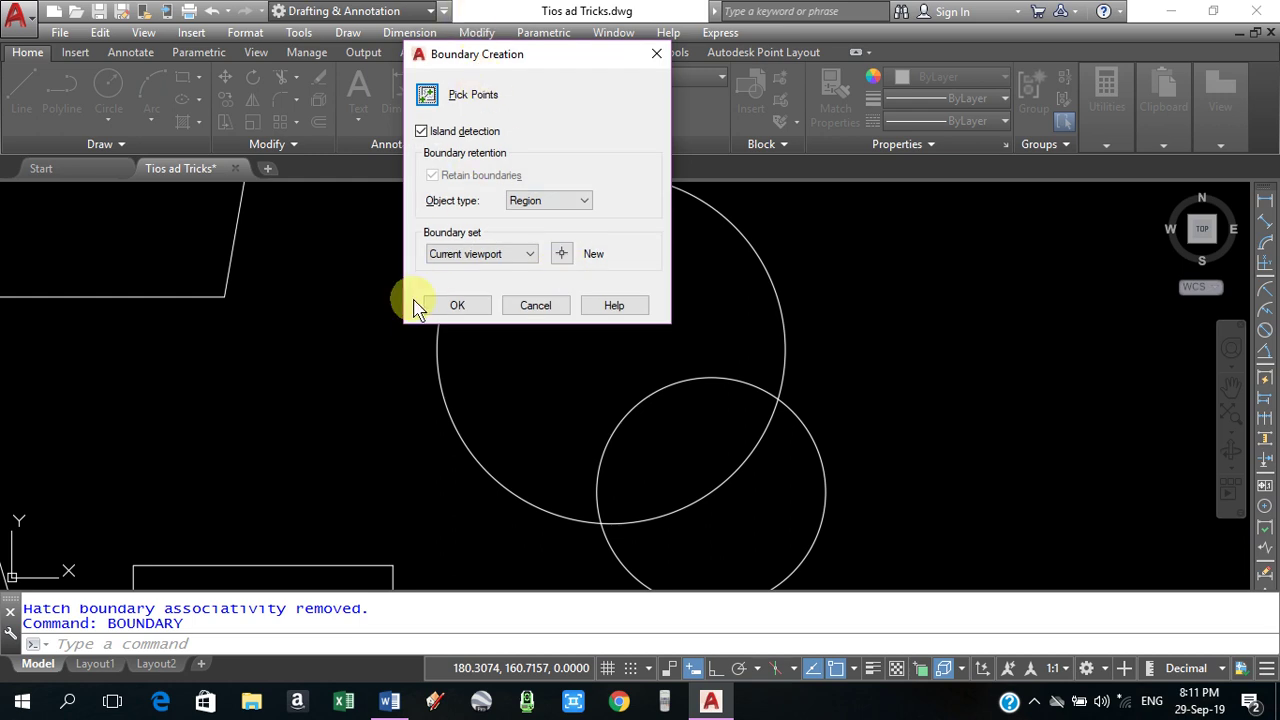
{"action": "left_click", "coordinate": [455, 306]}
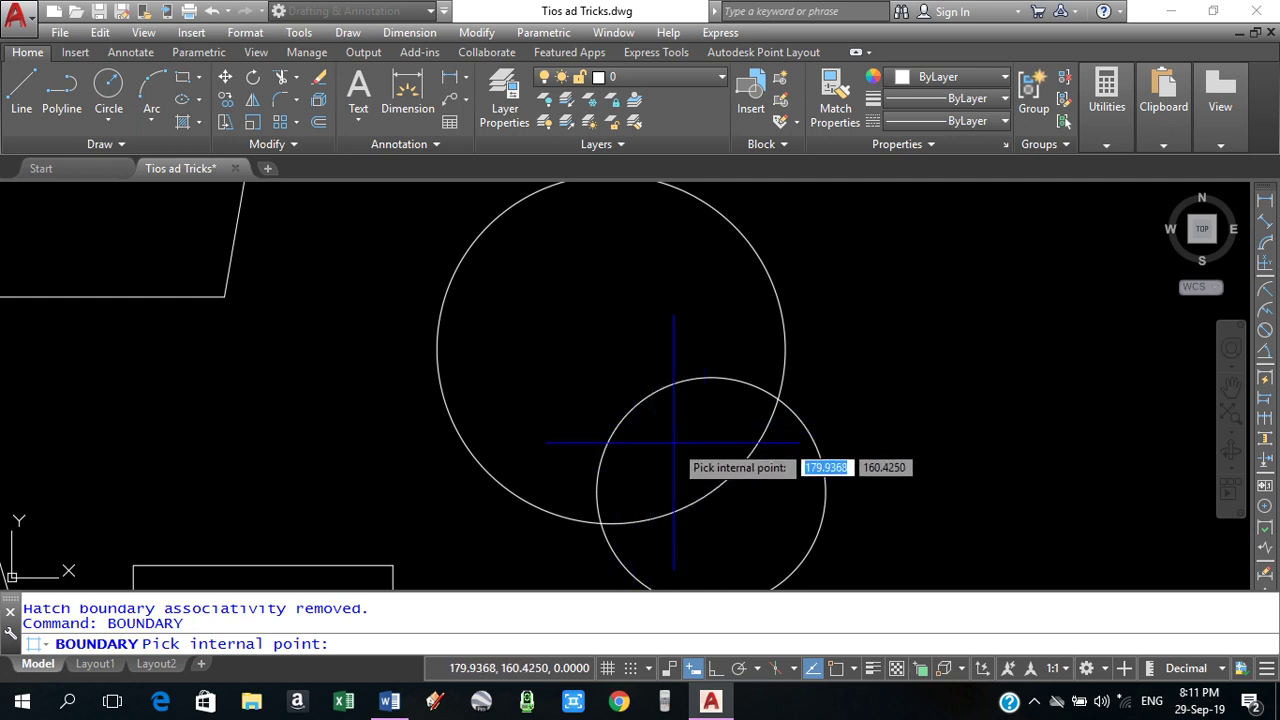
{"action": "left_click", "coordinate": [670, 438]}
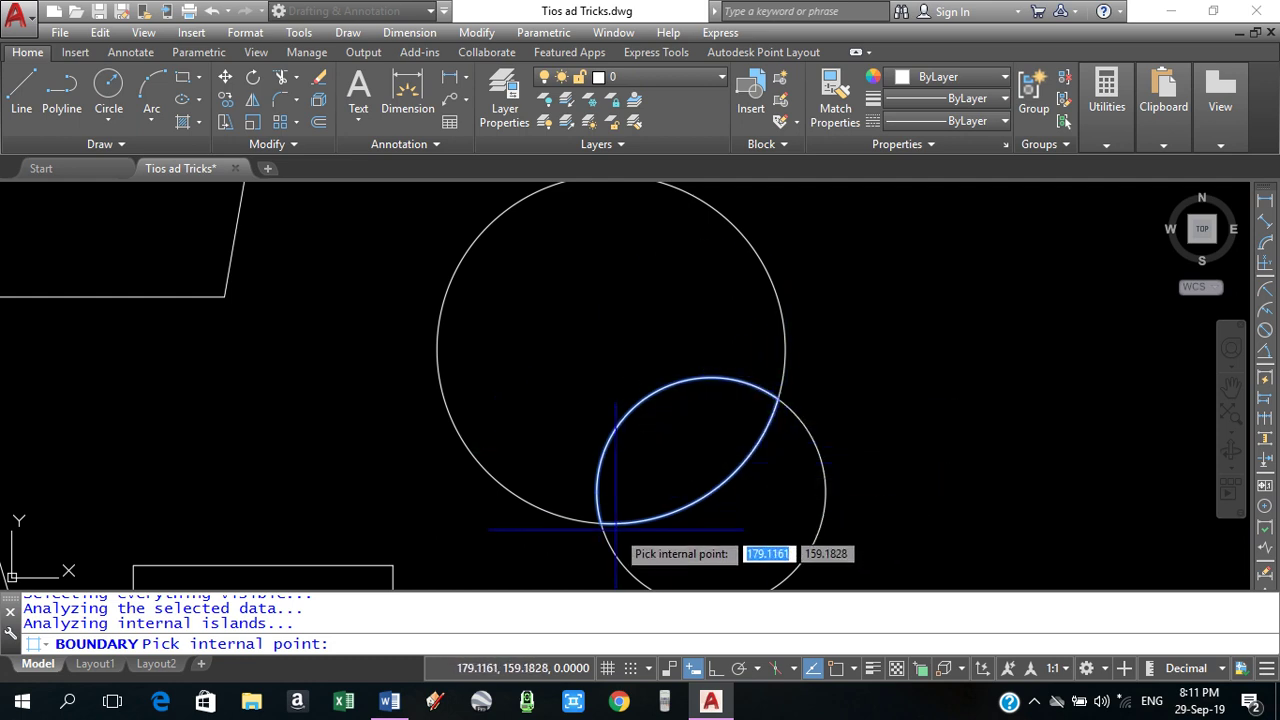
{"action": "left_click", "coordinate": [600, 300]}
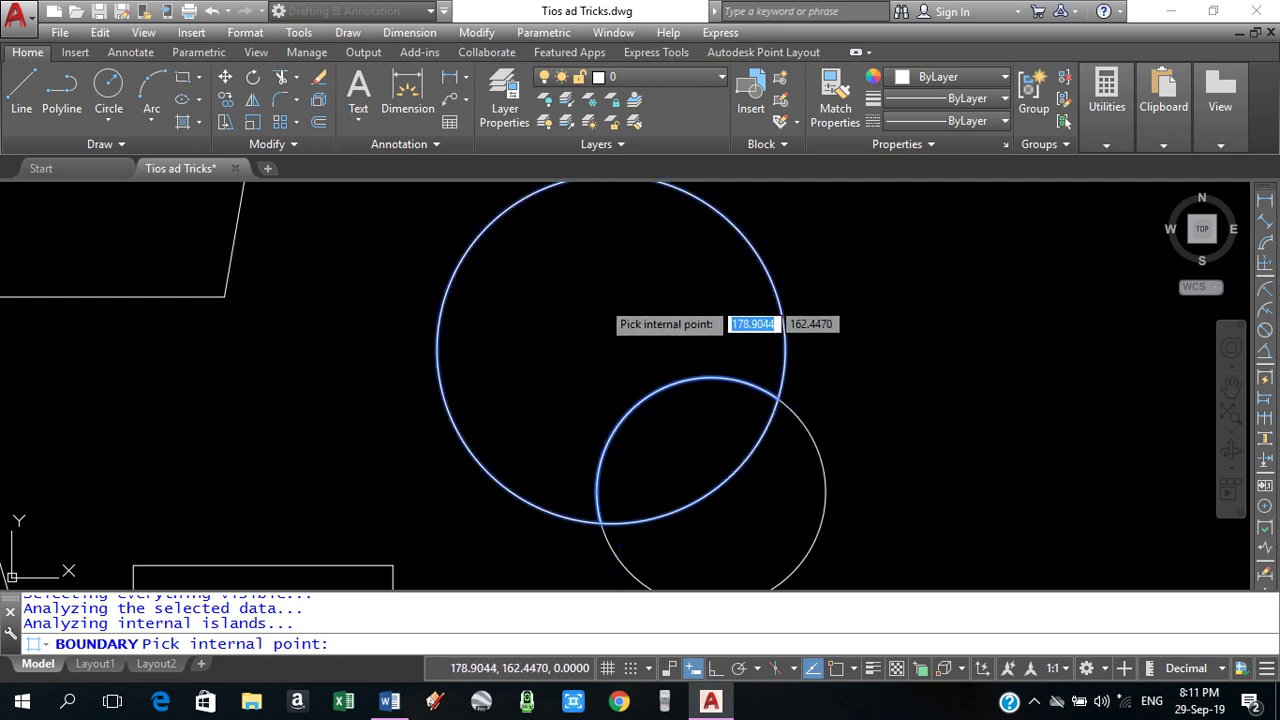
{"action": "left_click", "coordinate": [600, 298]}
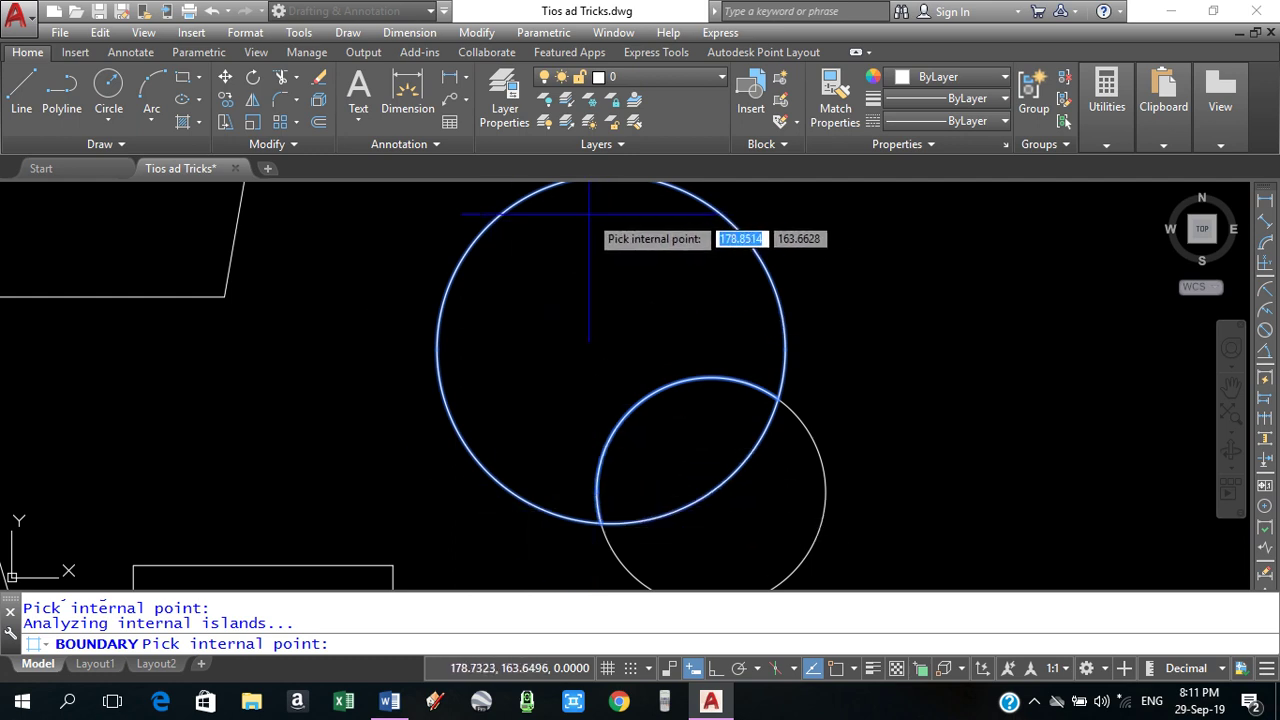
{"action": "key", "text": "Escape"}
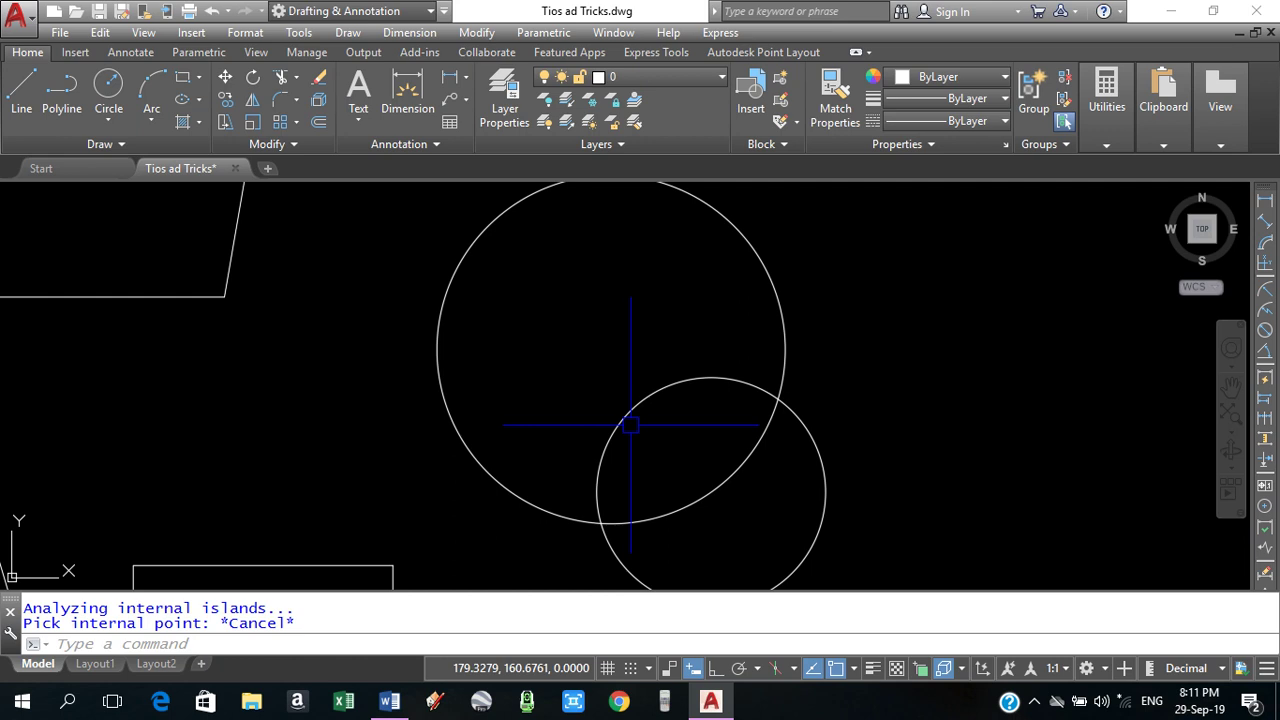
Create a region boundary around the overlap of the two intersecting circles by picking a point inside it, and check its outline.
{"action": "key", "text": "Return"}
{"action": "left_click", "coordinate": [465, 306]}
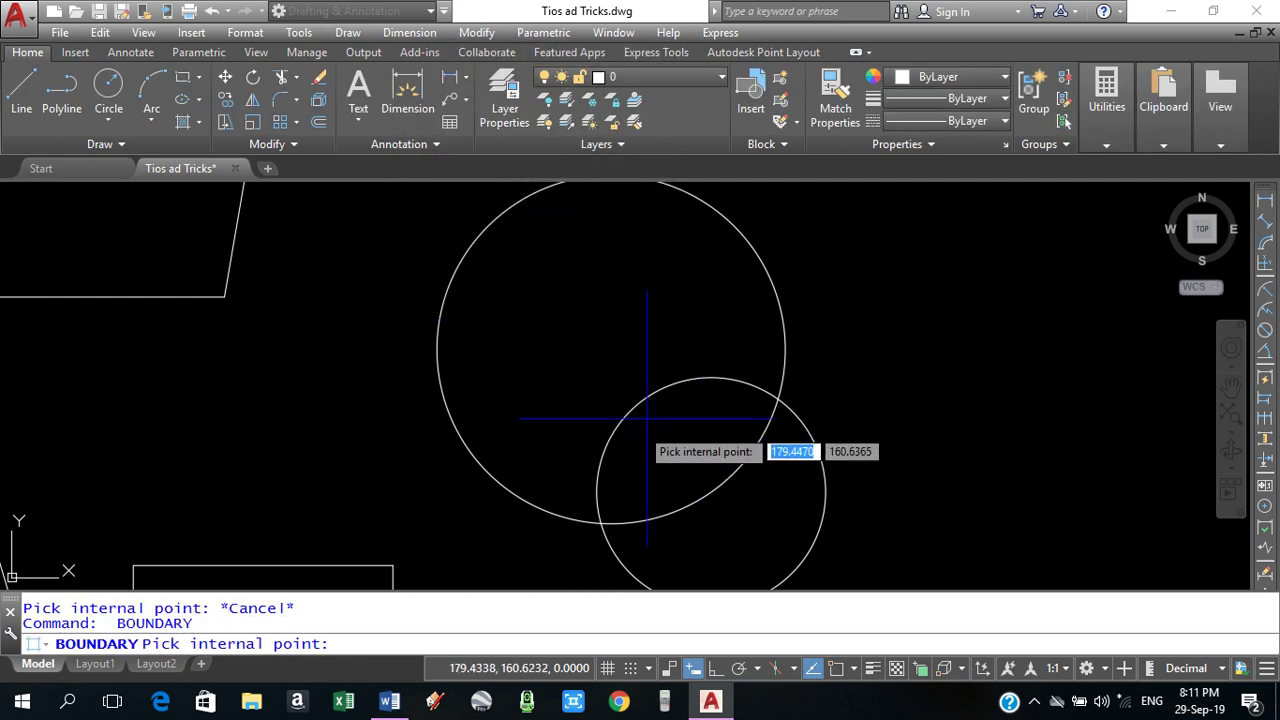
{"action": "left_click", "coordinate": [662, 438]}
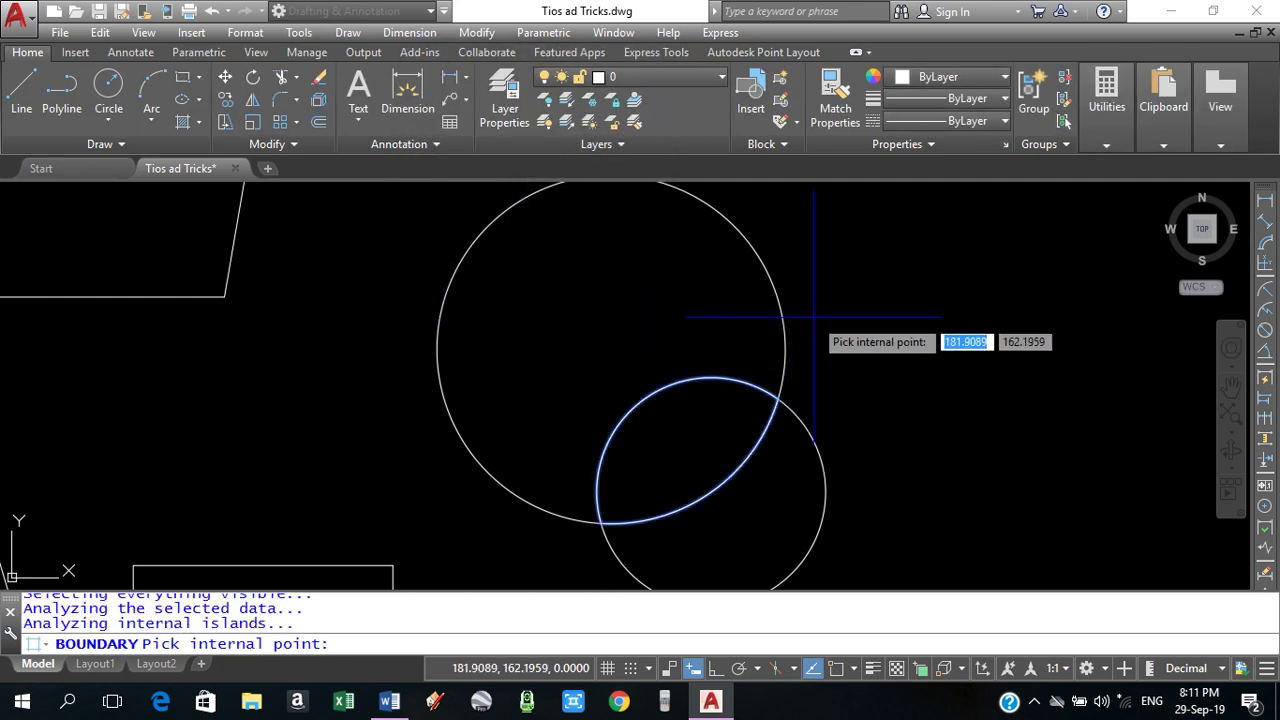
{"action": "key", "text": "Return"}
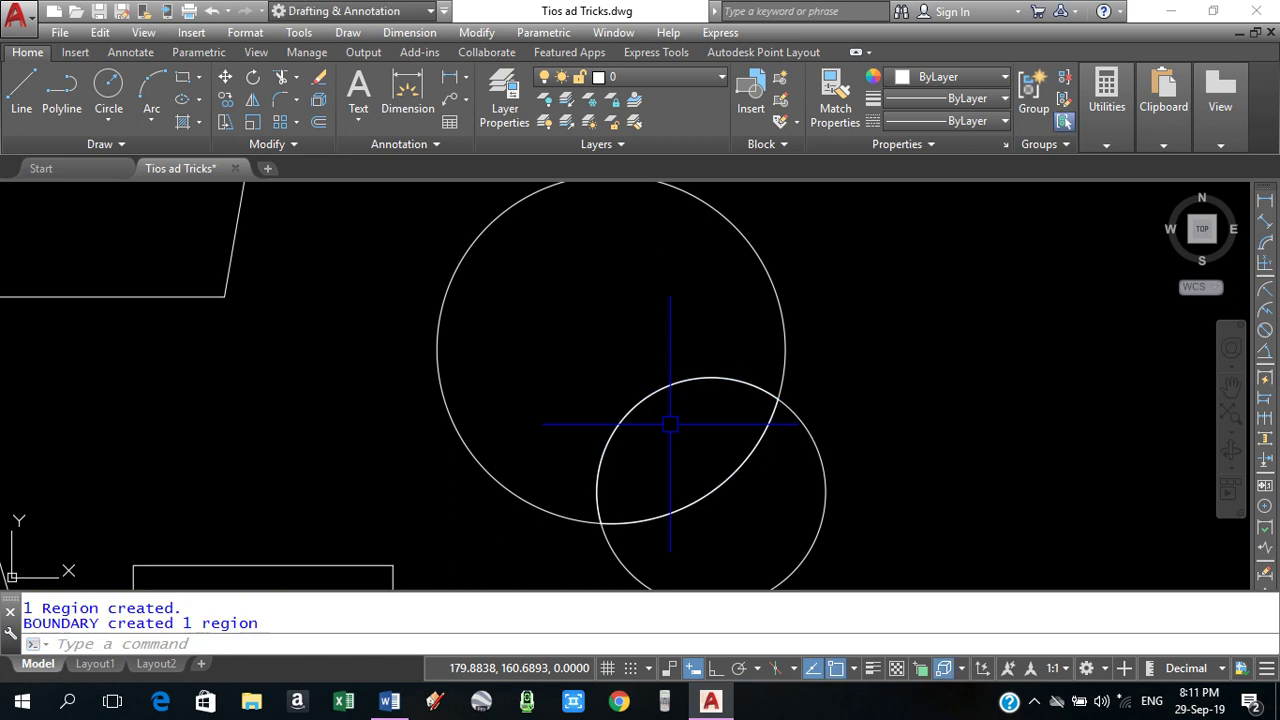
{"action": "left_click", "coordinate": [656, 418]}
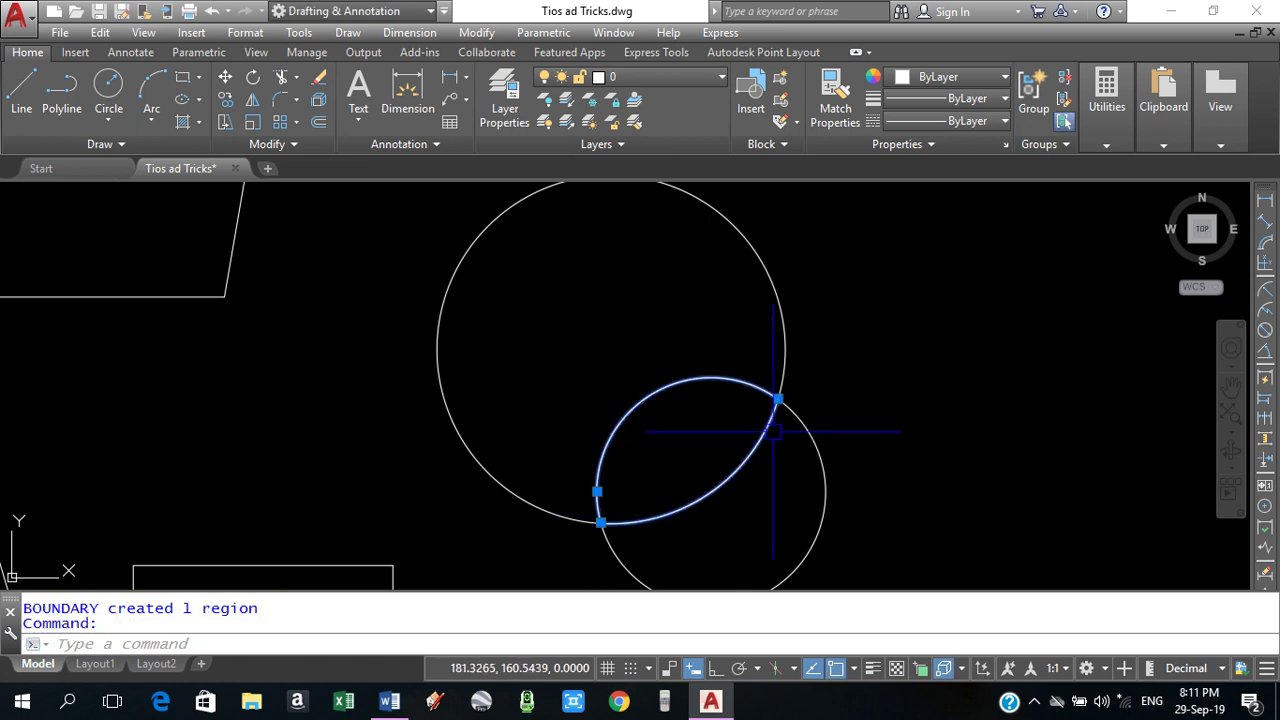
{"action": "key", "text": "Escape"}
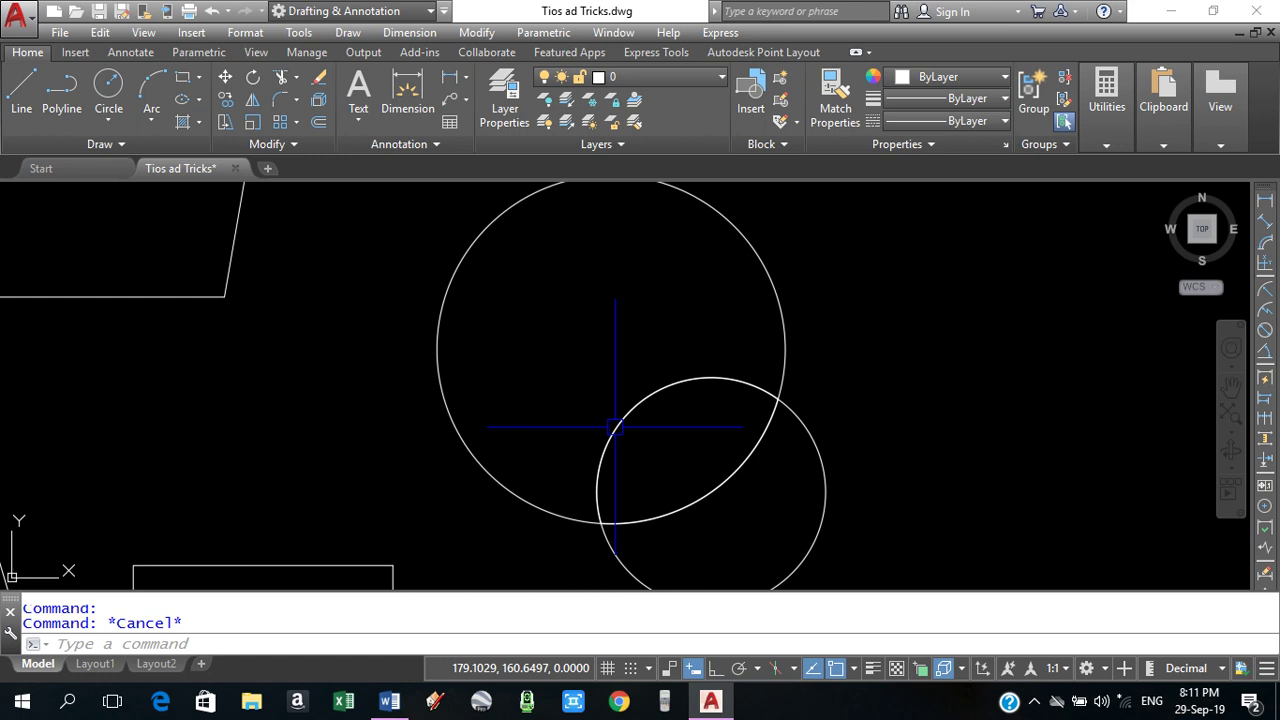
Measure the area of the overlap region with the Area command's Object option.
{"action": "type", "text": "aa"}
{"action": "key", "text": "Return"}
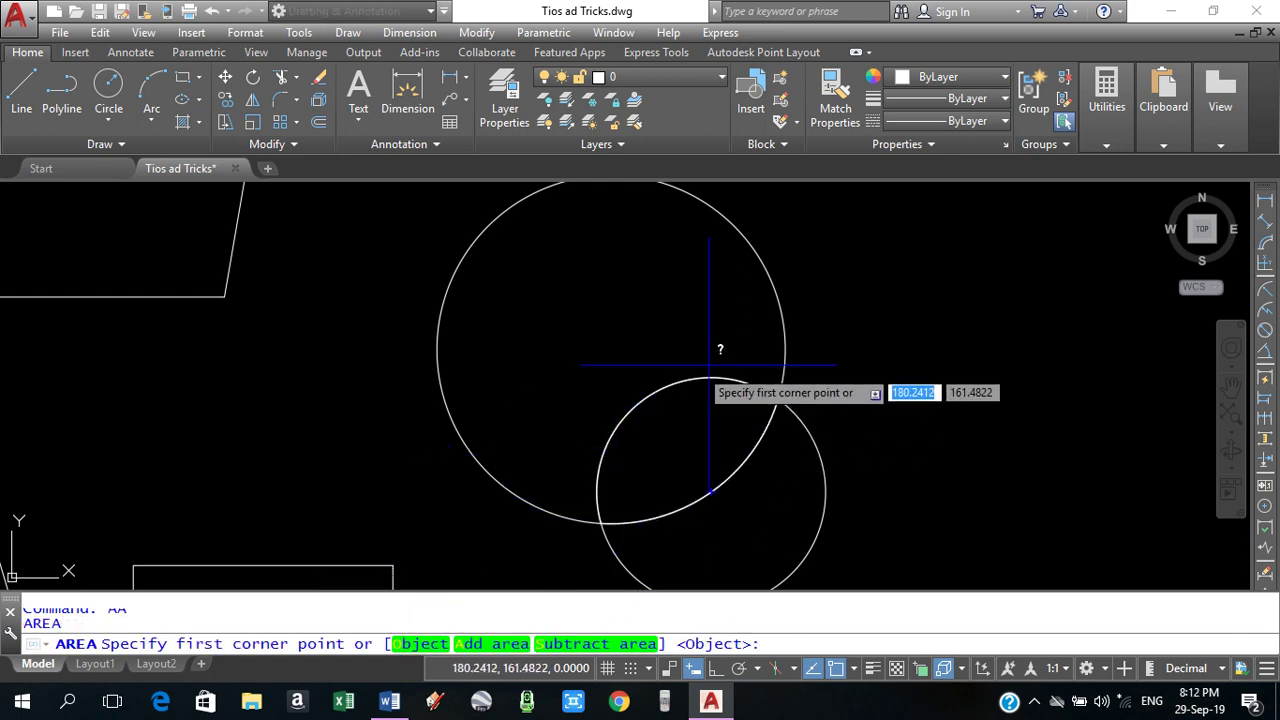
{"action": "left_click", "coordinate": [420, 648]}
{"action": "left_click", "coordinate": [648, 394]}
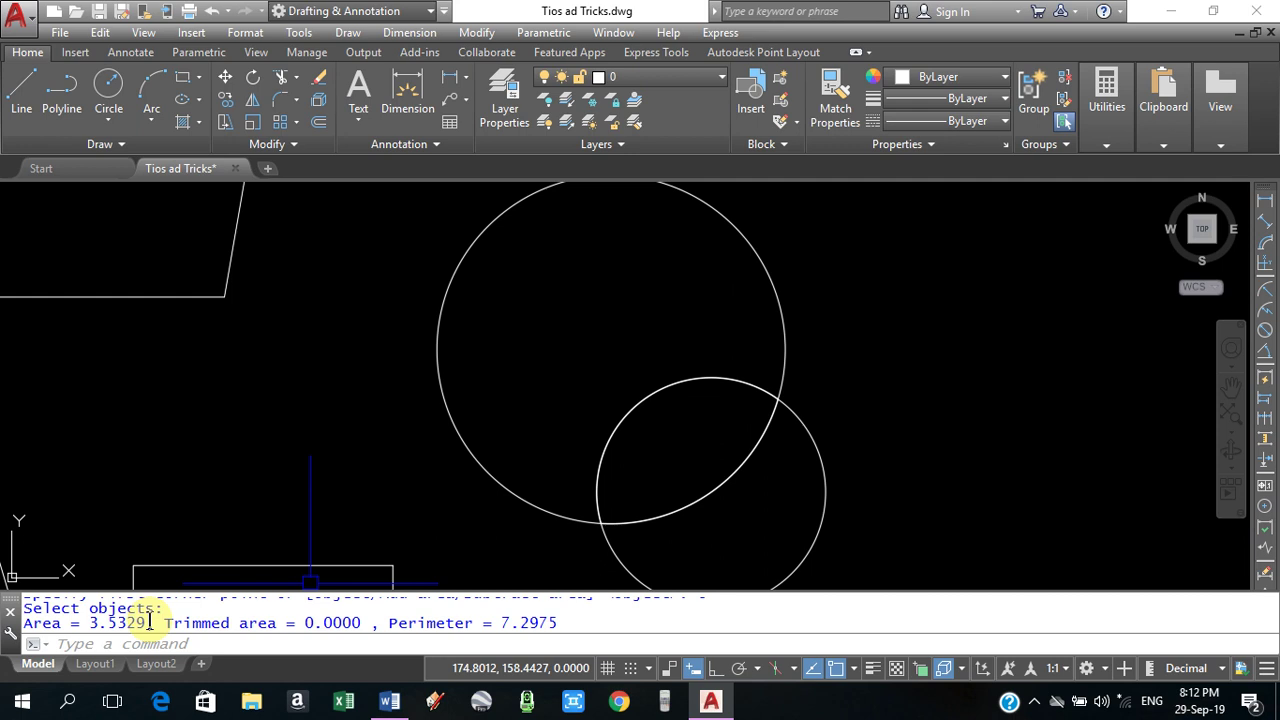
{"action": "scroll", "coordinate": [586, 386], "scroll_direction": "down", "scroll_amount": 8}
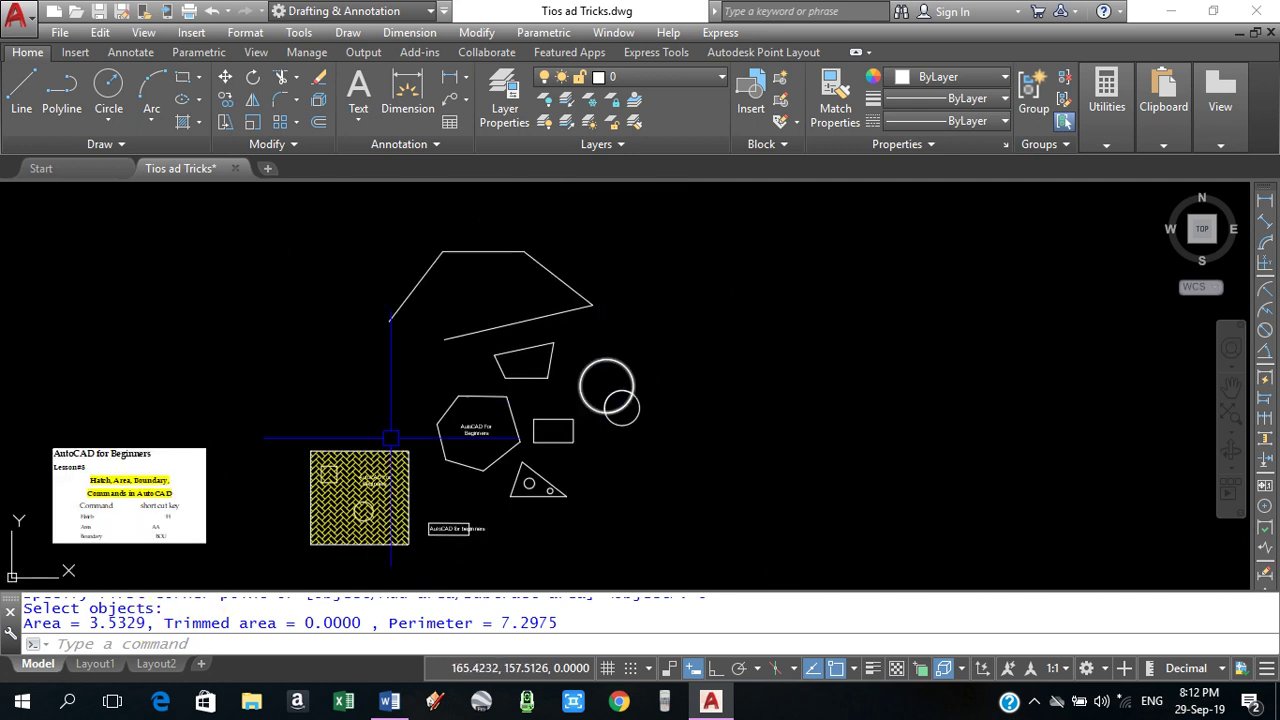
{"action": "scroll", "coordinate": [110, 470], "scroll_direction": "up", "scroll_amount": 4}
{"action": "middle_click_drag", "start_coordinate": [108, 480], "coordinate": [533, 360]}
{"action": "scroll", "coordinate": [533, 360], "scroll_direction": "up", "scroll_amount": 3}
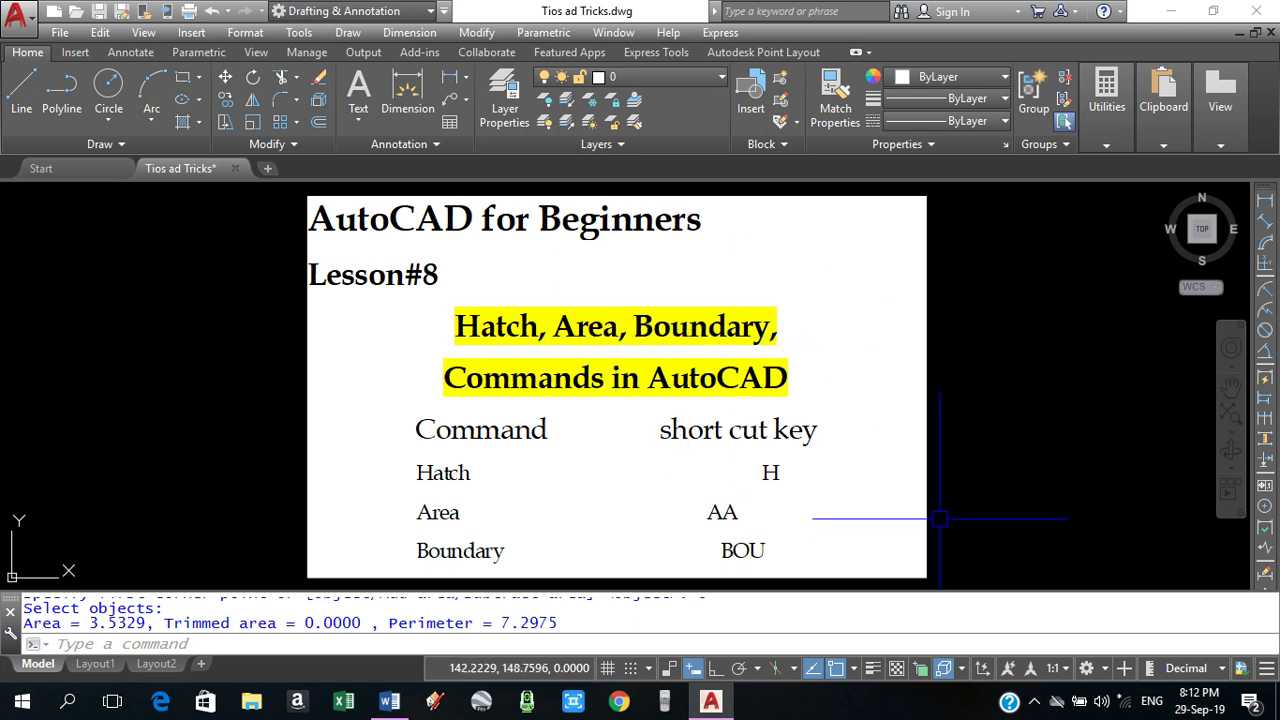
{"action": "left_click", "coordinate": [1033, 702]}
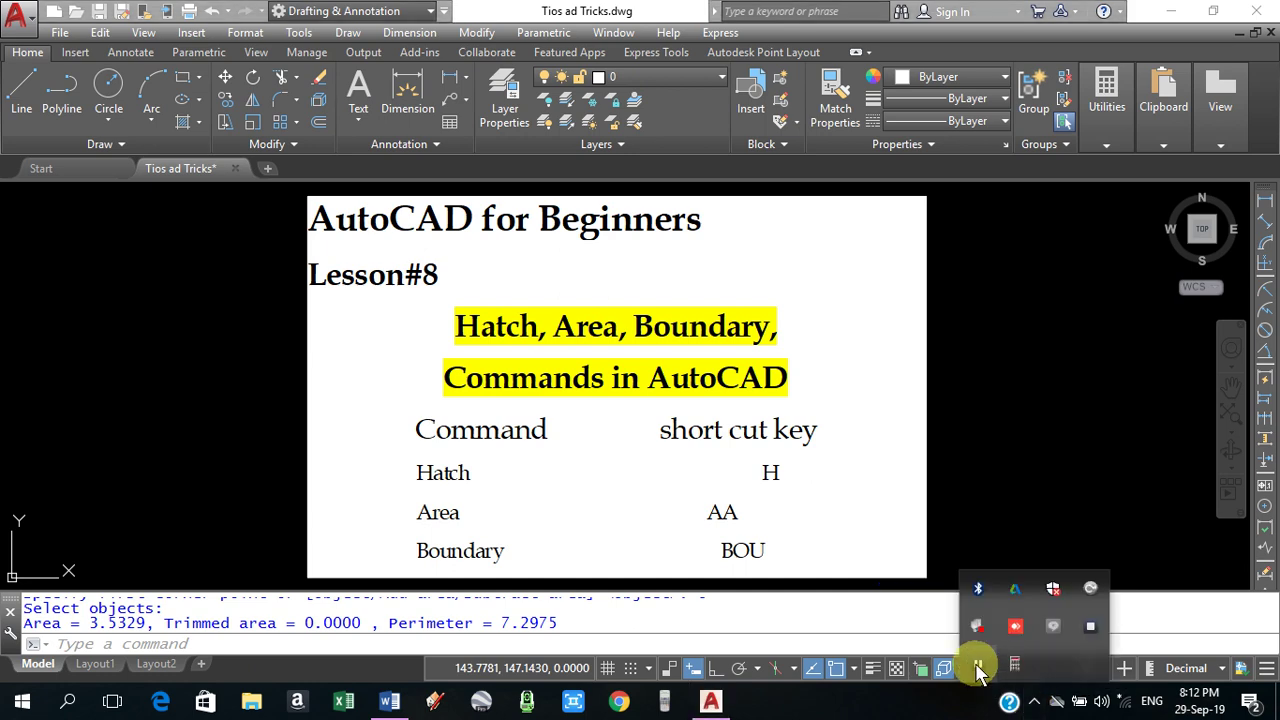